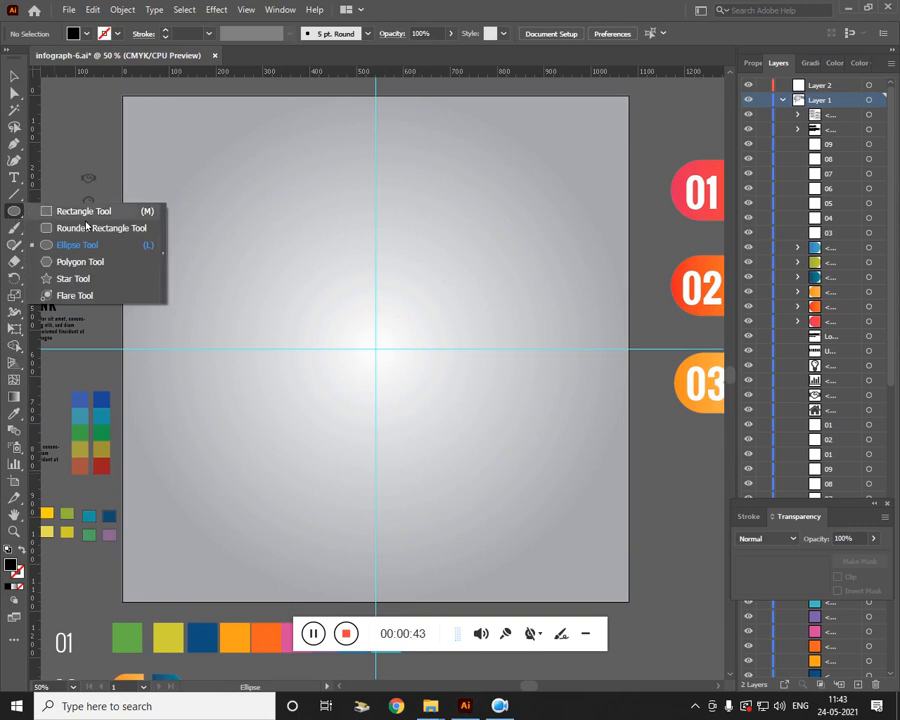
- Draw a tall black rectangle about 150 px wide centred on the guides and round its corners fully into a pill shape
mouse_move(341, 141)
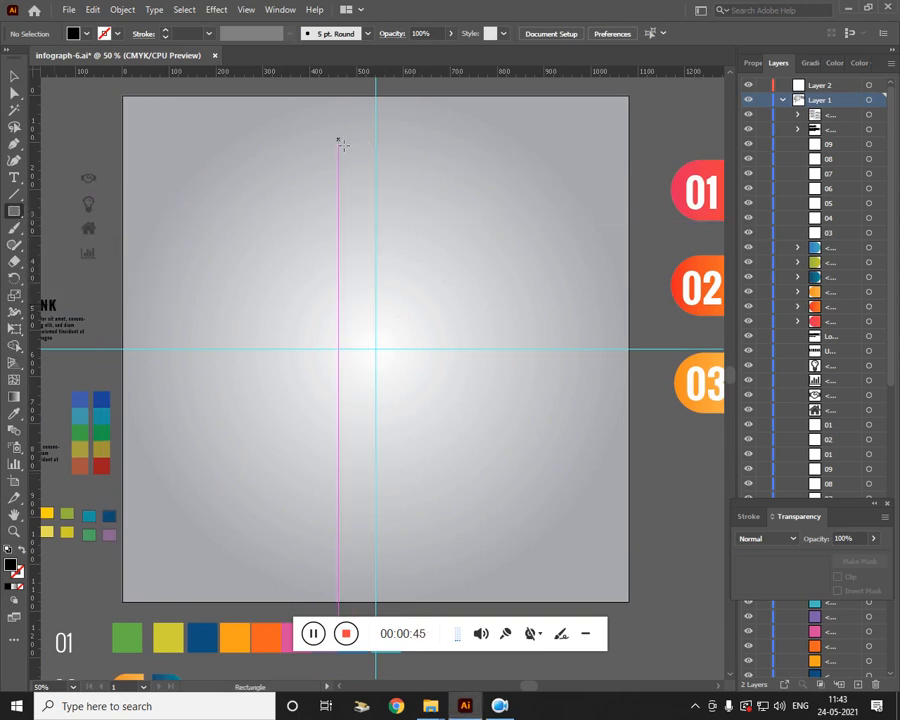
drag(341, 141, 417, 565)
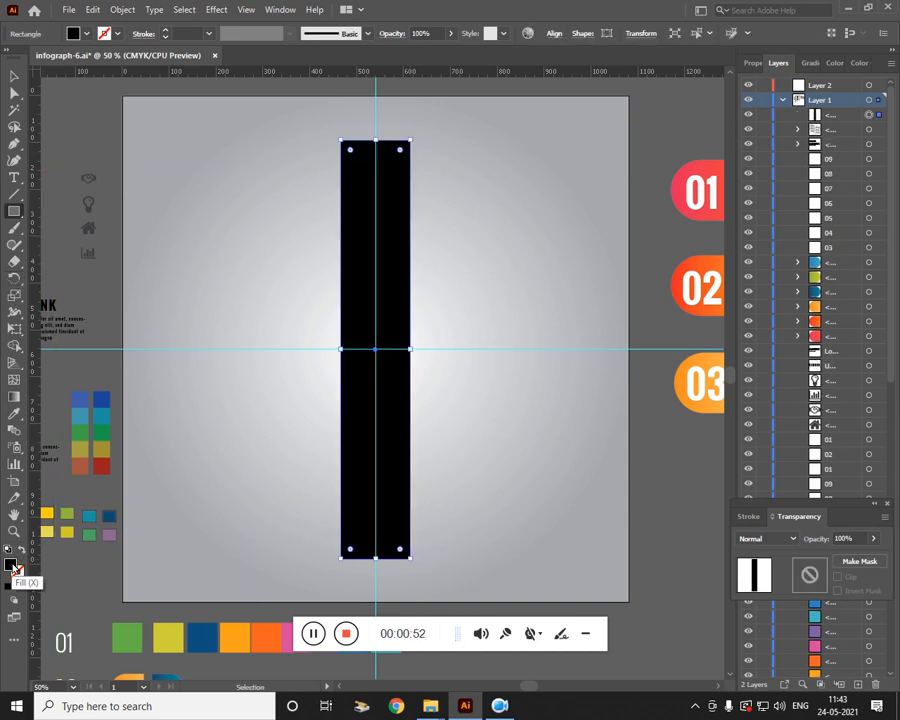
click(14, 75)
click(318, 175)
click(356, 166)
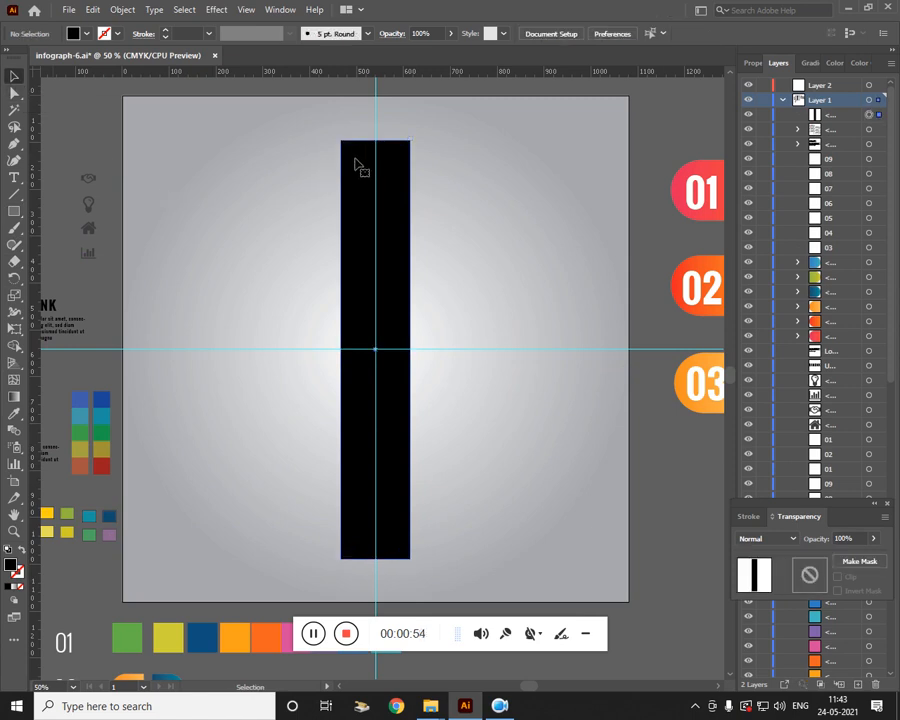
click(14, 93)
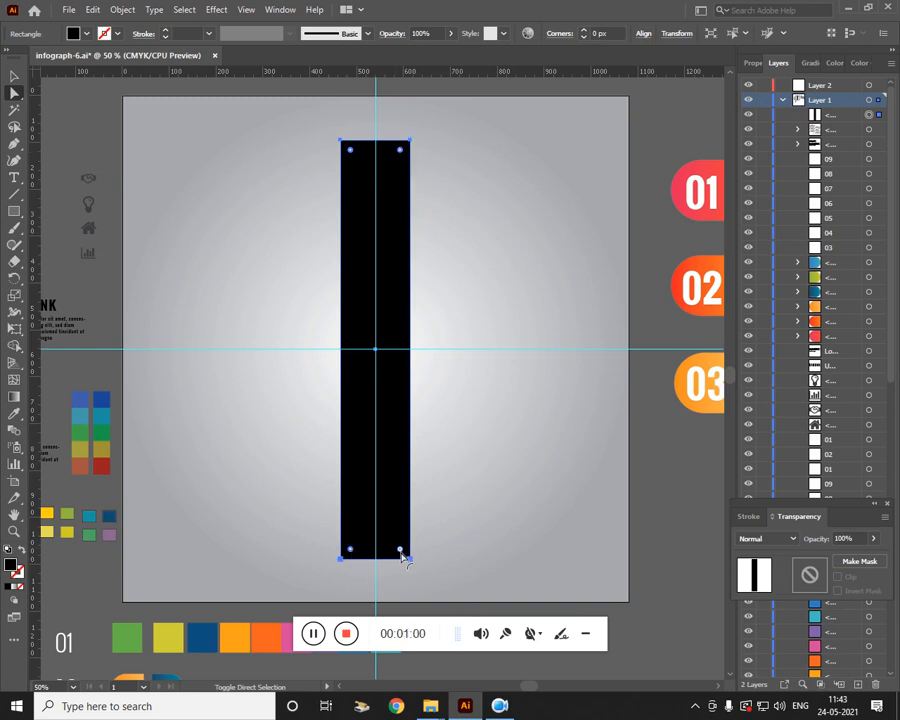
drag(401, 554, 352, 420)
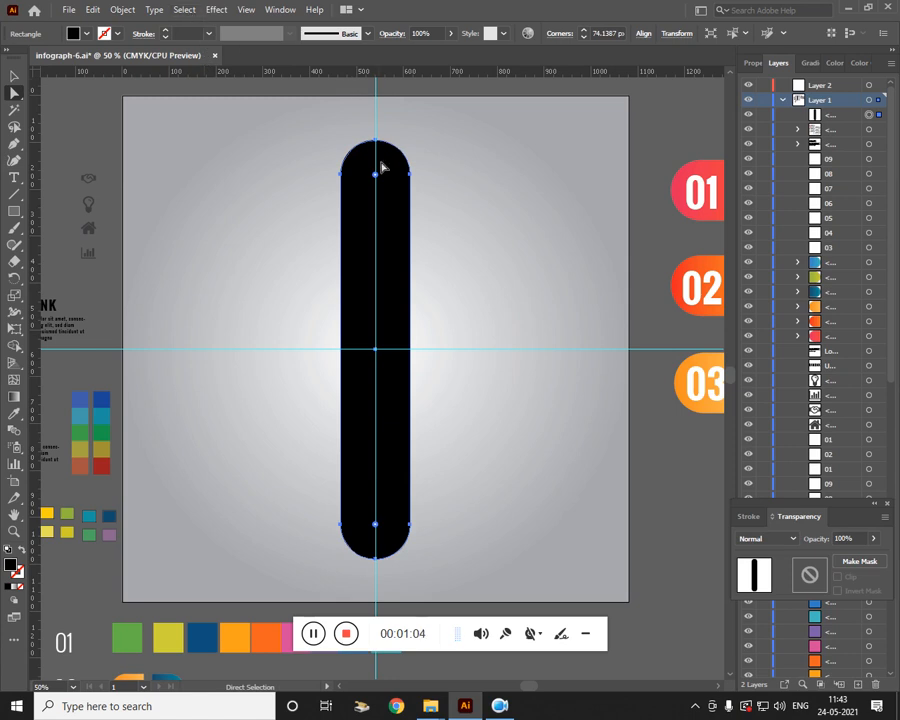
- Offset the pill shape's path outward by 20 px with miter joins
click(219, 10)
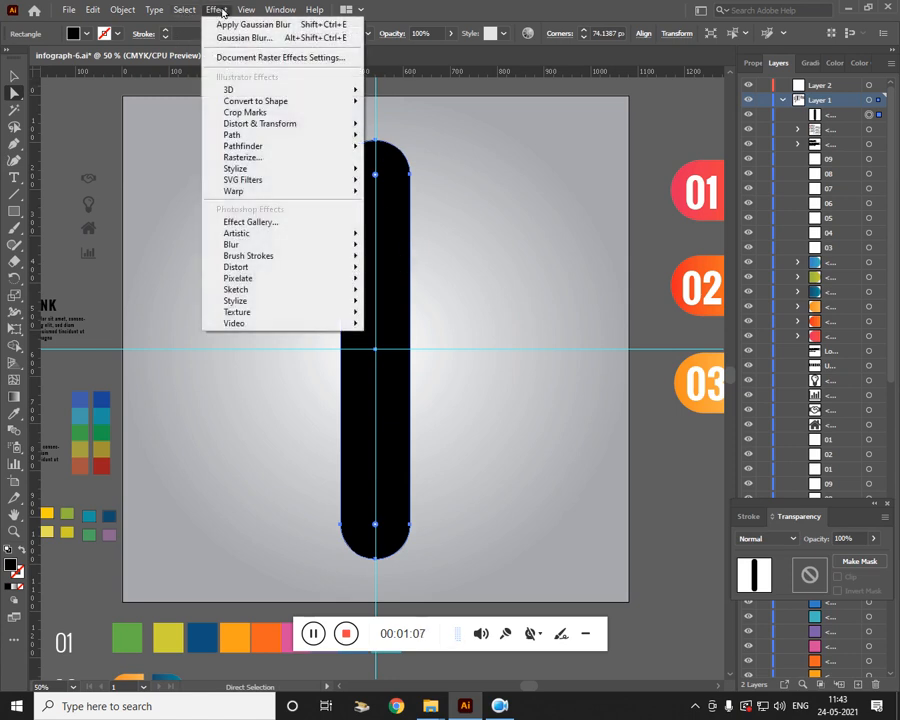
click(219, 10)
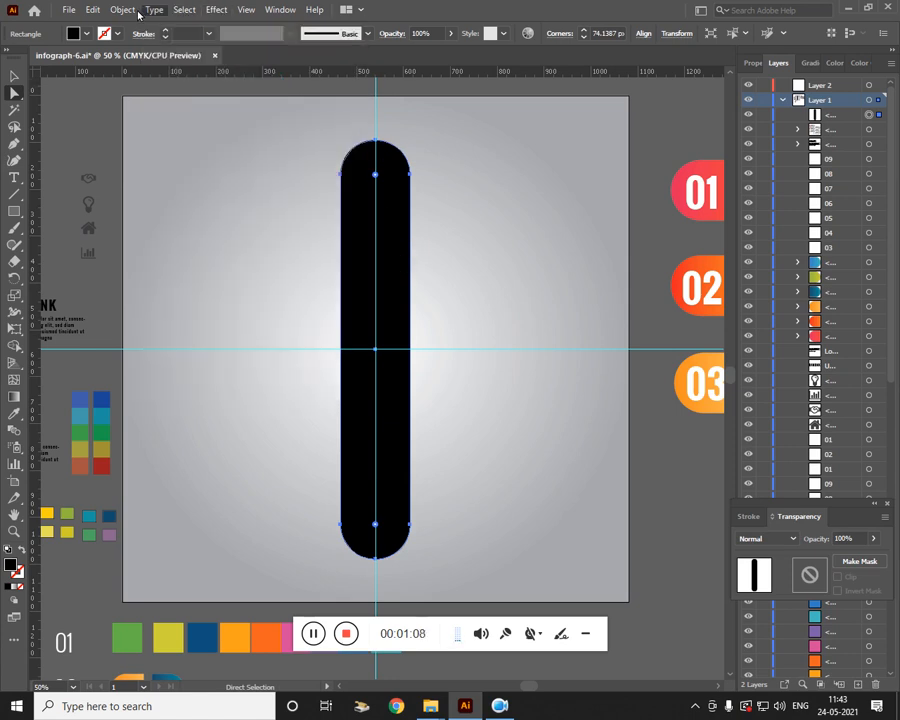
click(122, 10)
mouse_move(168, 352)
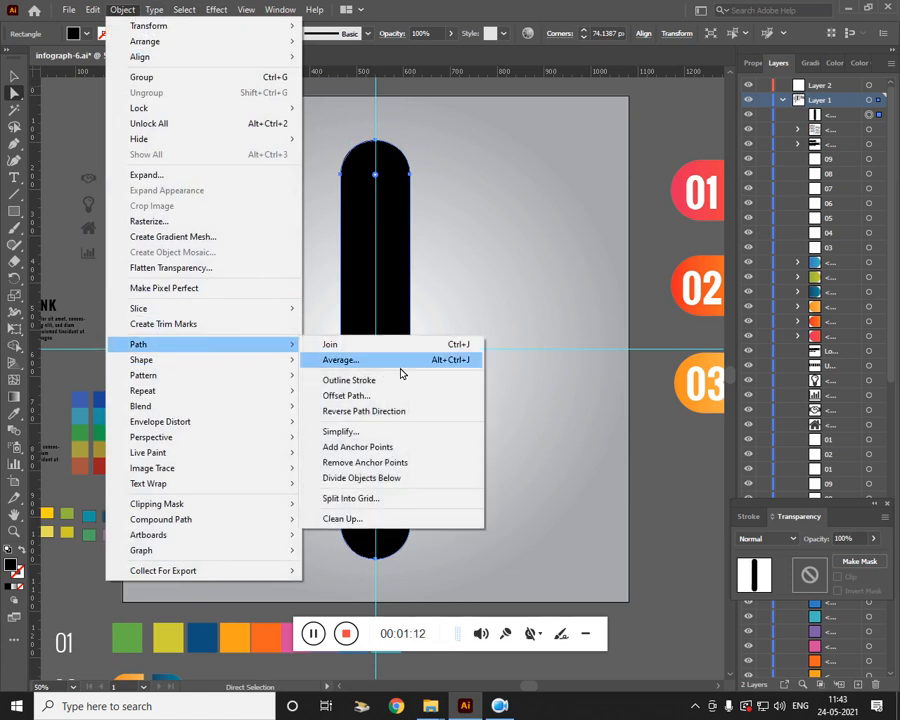
click(377, 398)
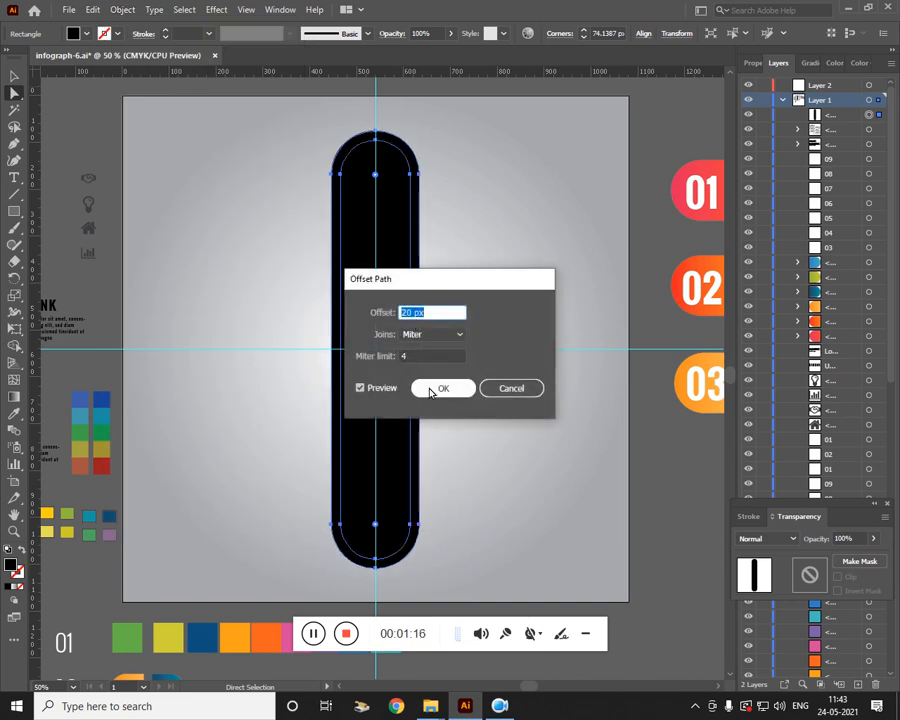
click(431, 391)
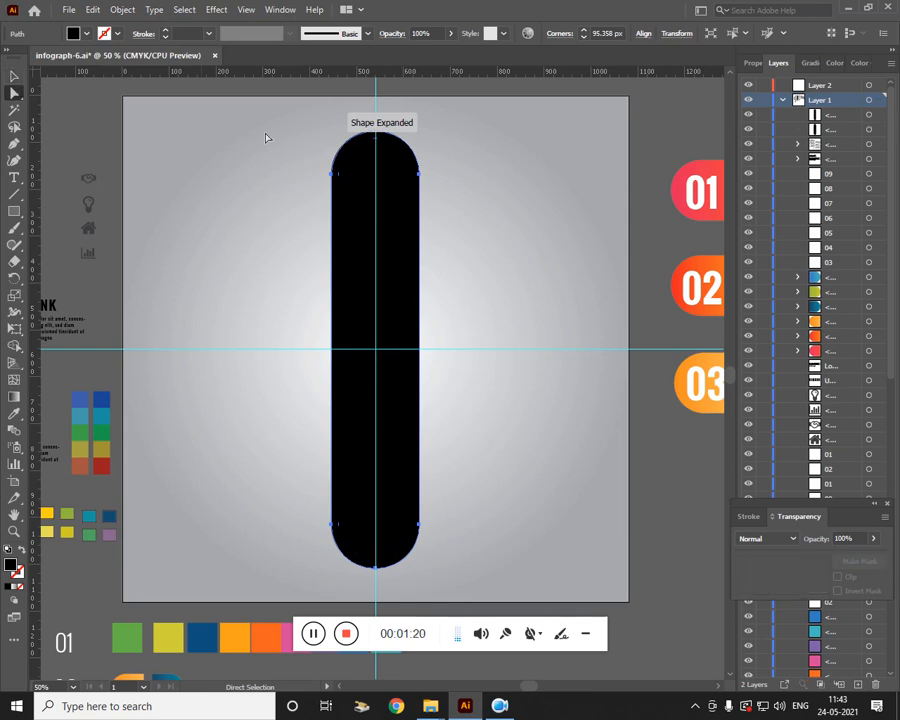
- Subtract the inner pill from the outer one with the Minus Front shape mode to form a hollow ring
drag(267, 136, 506, 458)
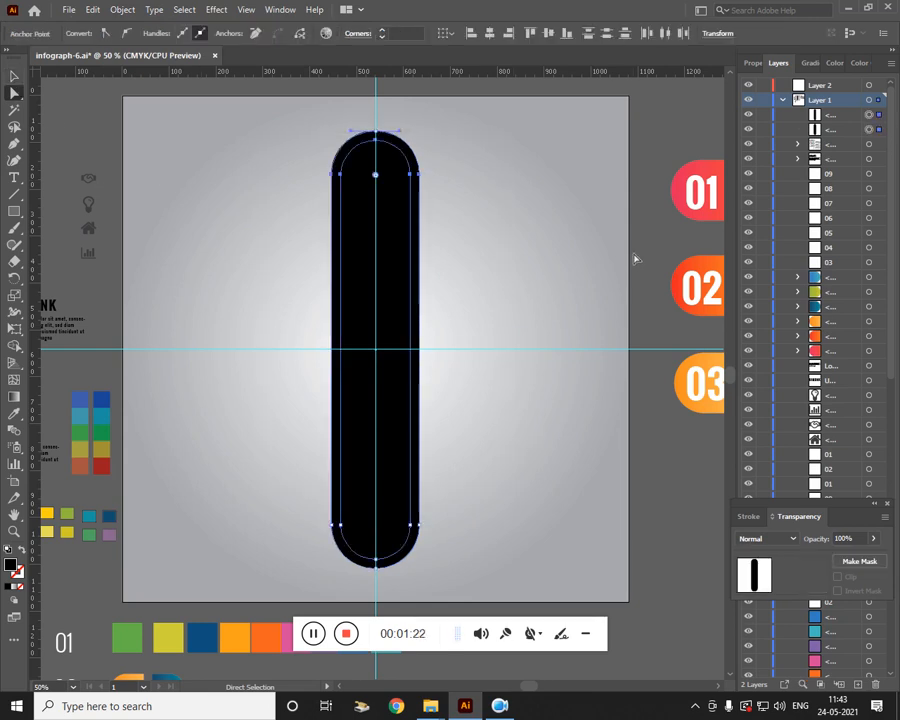
click(752, 62)
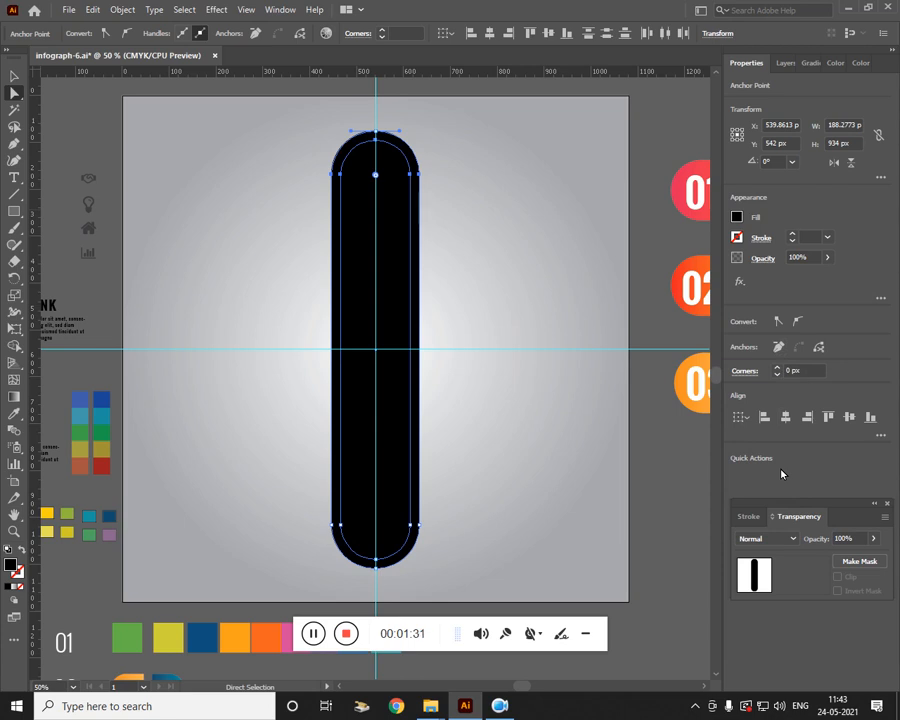
drag(839, 530, 837, 526)
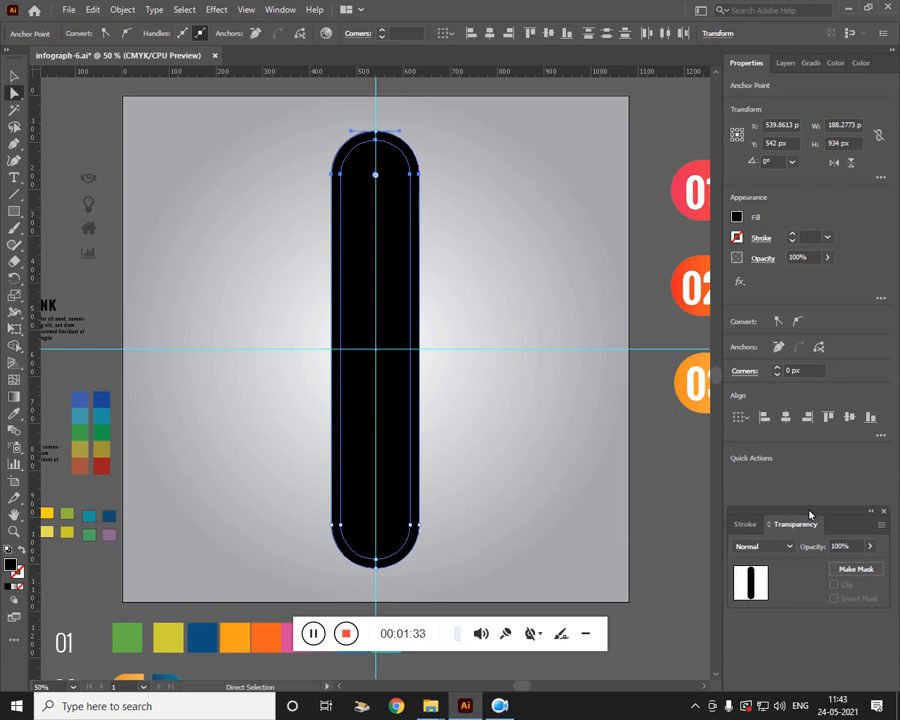
click(279, 10)
click(396, 505)
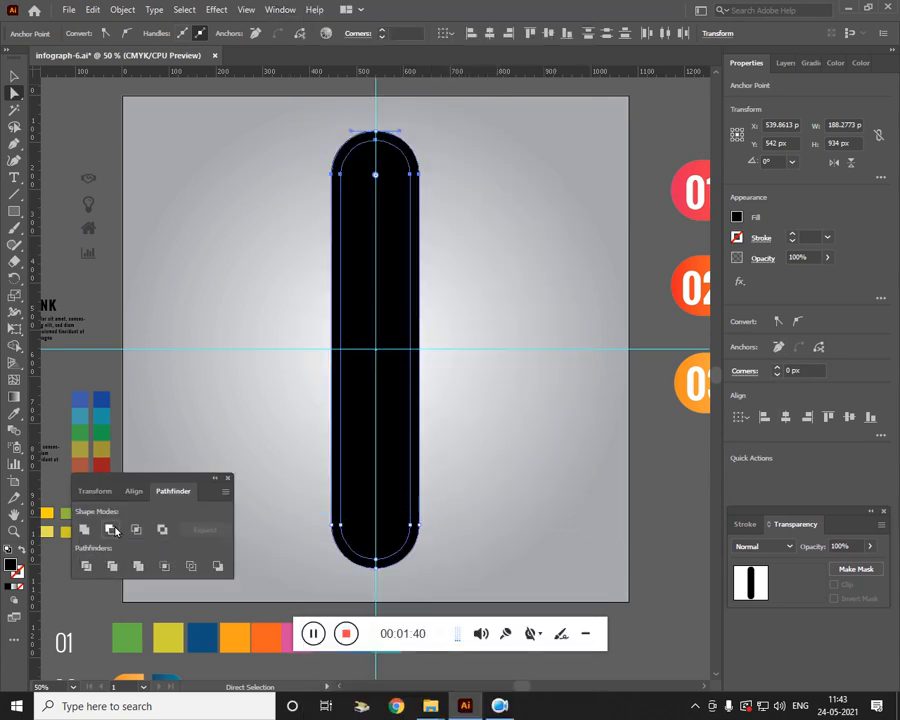
click(112, 530)
click(12, 75)
click(214, 193)
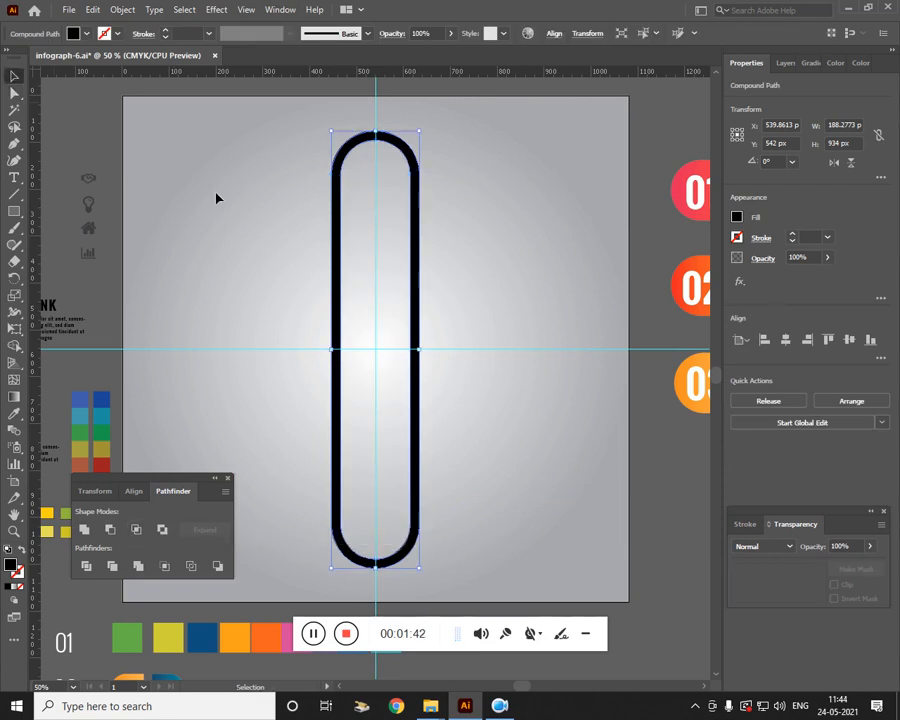
- Dock the Pathfinder panel group beneath the Transparency panel and move the combined group up so it is fully accessible
click(409, 482)
click(479, 469)
click(479, 474)
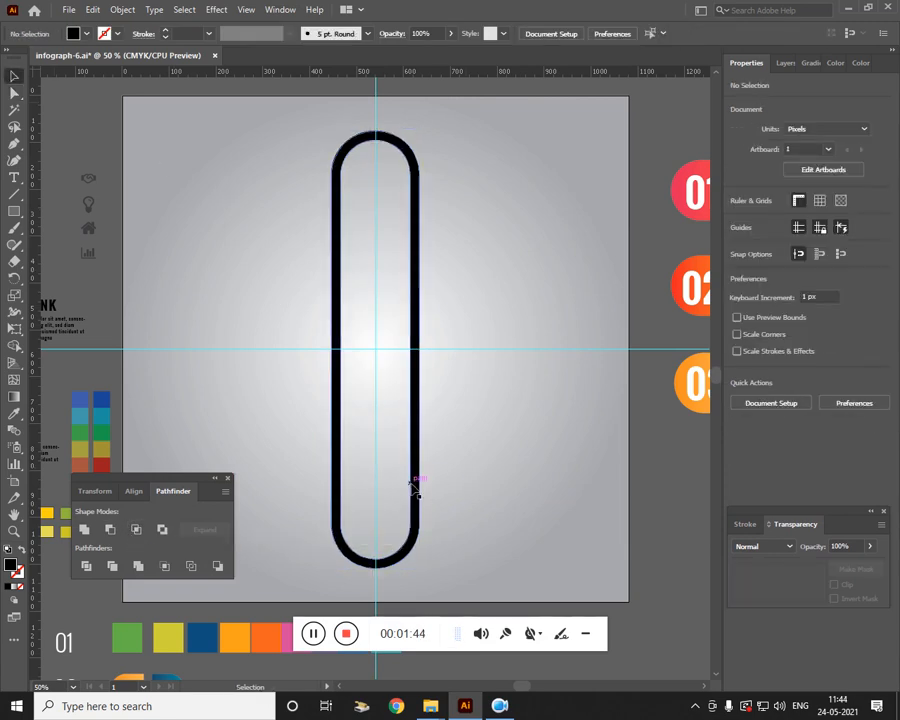
click(358, 491)
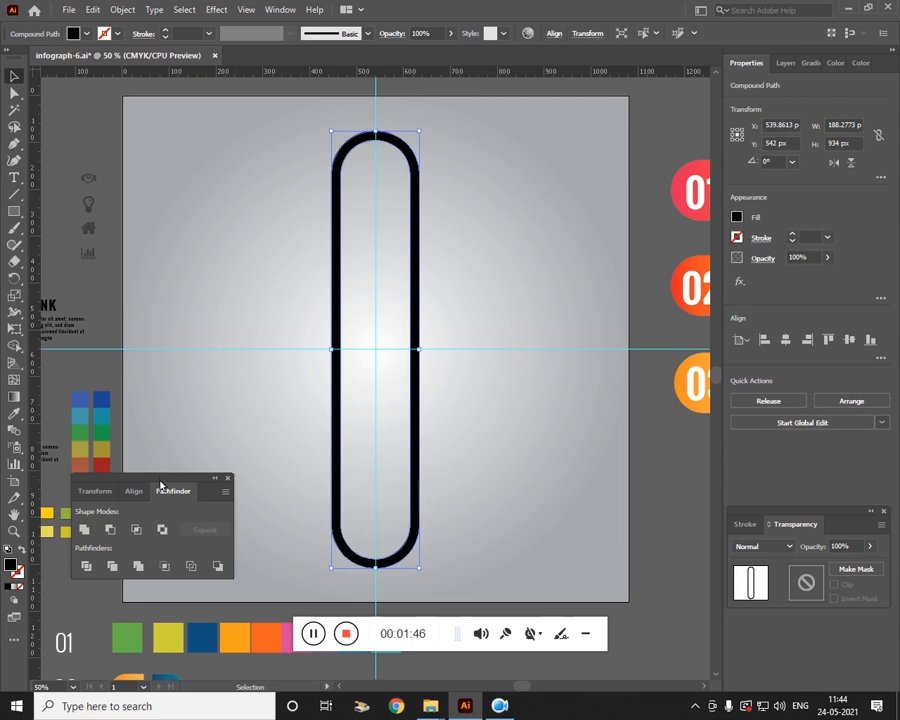
drag(160, 486, 828, 618)
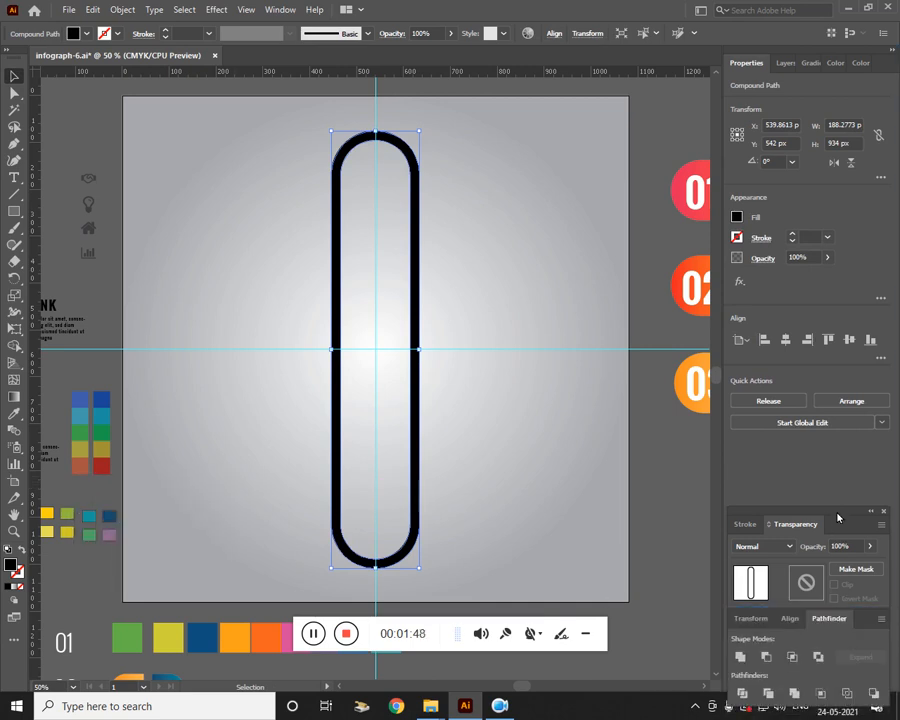
drag(838, 517, 837, 481)
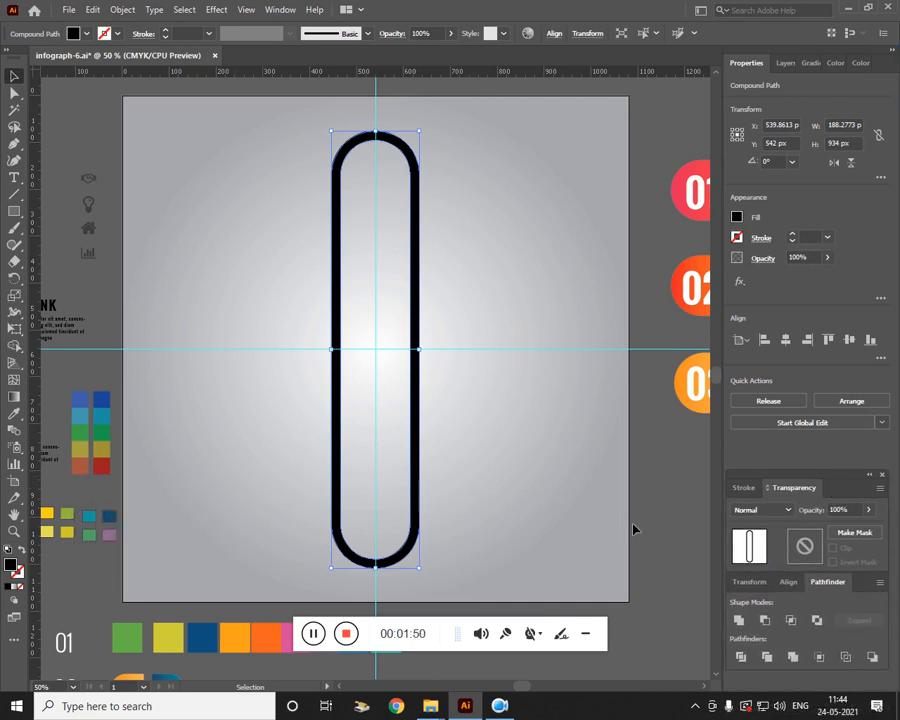
click(603, 472)
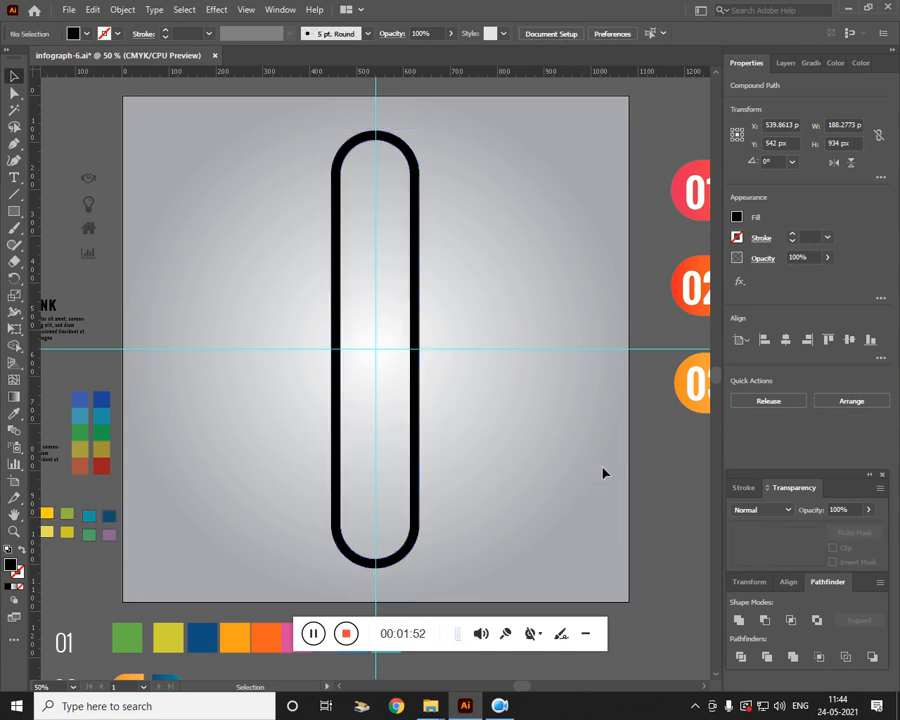
- Narrow the pill ring from both sides to about 142 px wide and centre it on the artboard
click(420, 238)
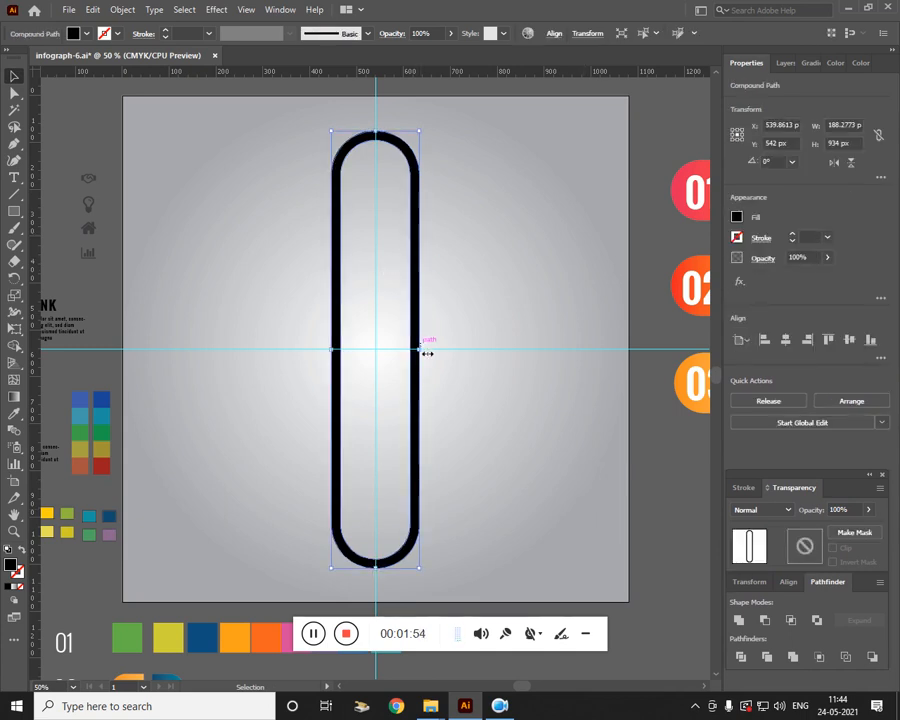
drag(420, 350, 408, 352)
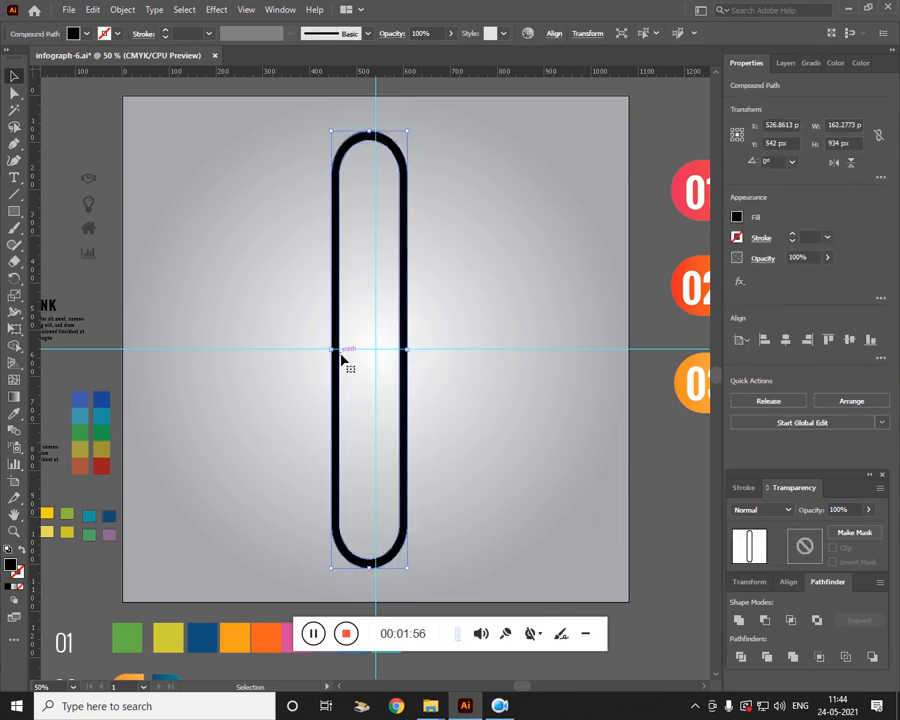
drag(338, 354, 346, 356)
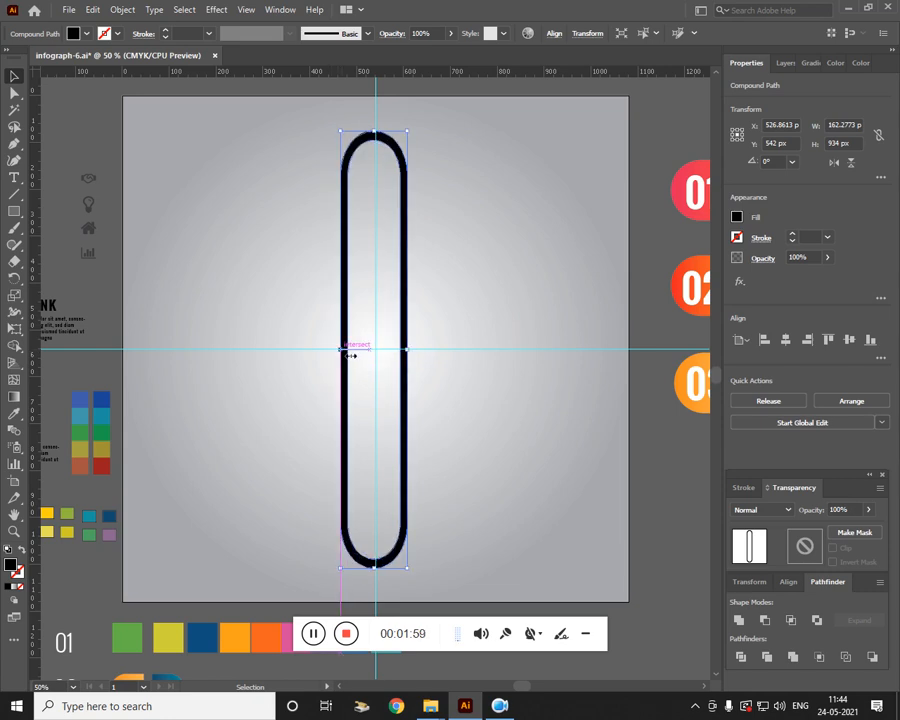
drag(243, 182, 507, 433)
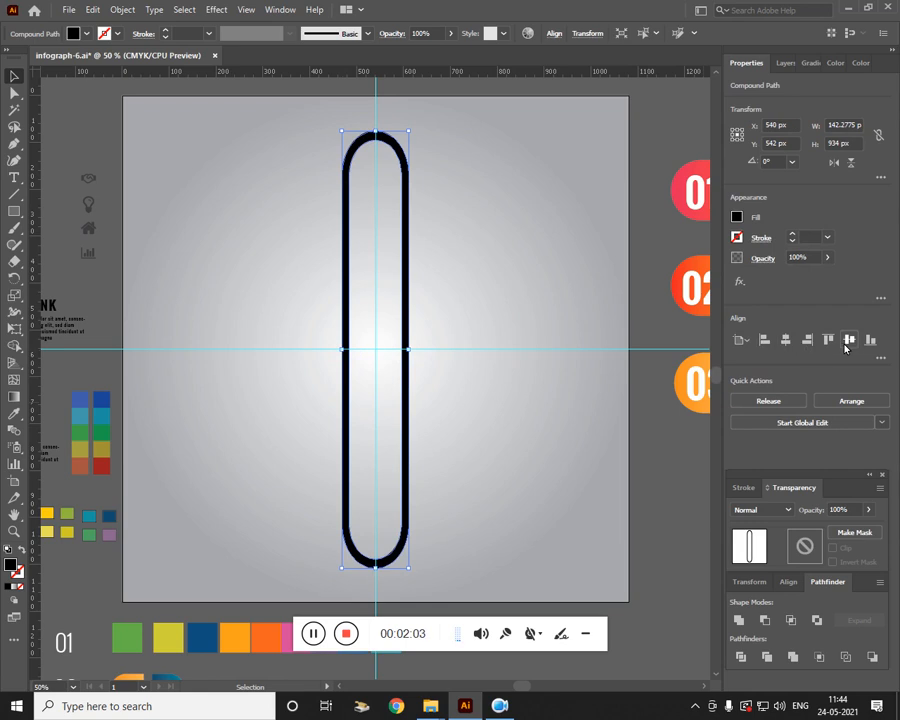
click(533, 517)
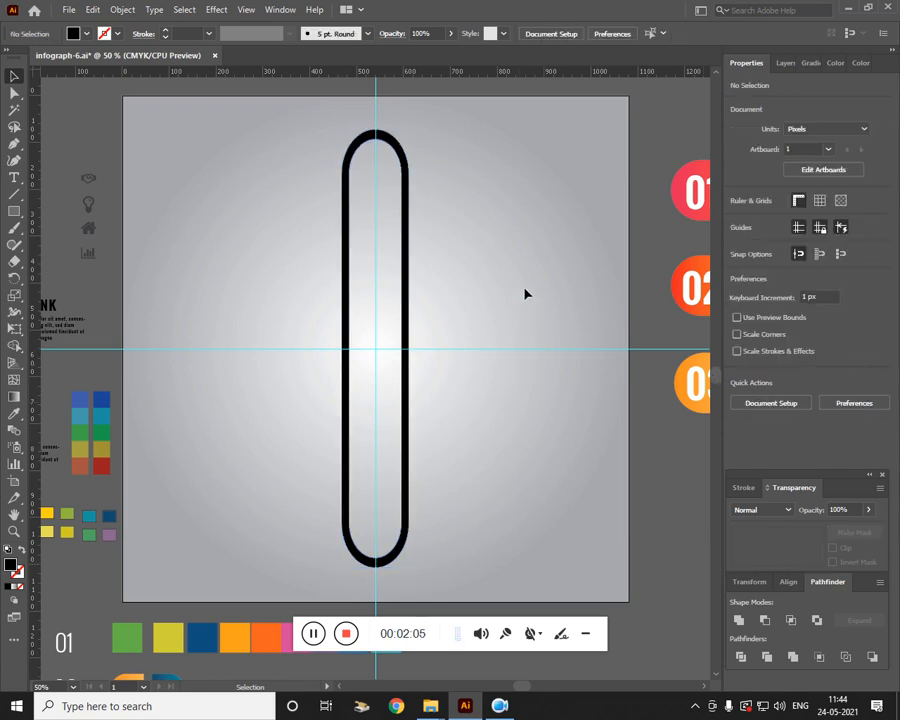
- Draw a black rectangle about 330 by 116 px overlapping the left side of the pill ring near its upper end
drag(521, 264, 598, 304)
key(ctrl+plus)
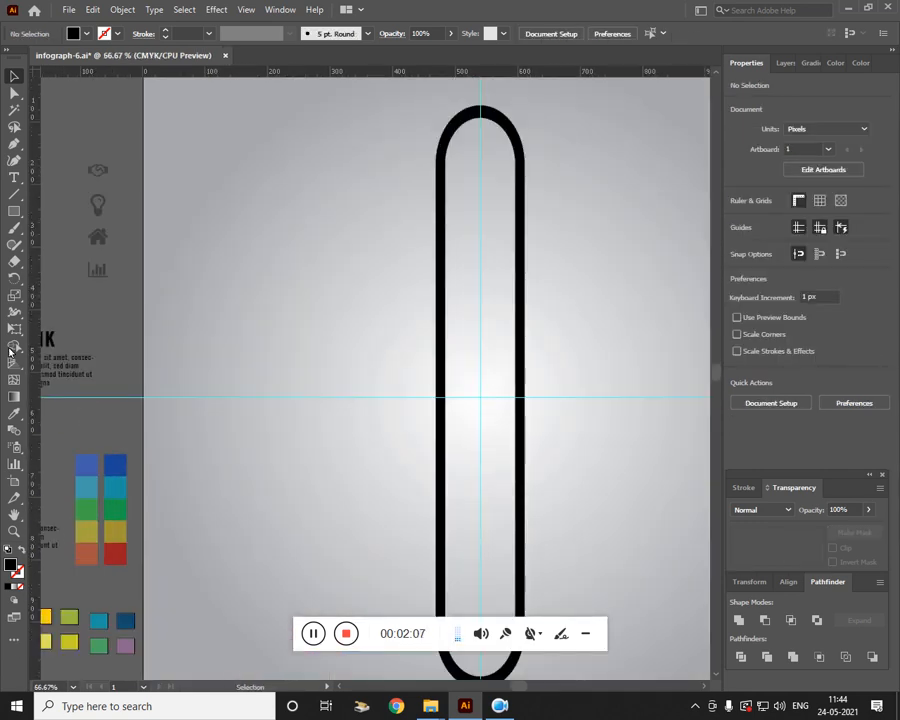
click(14, 211)
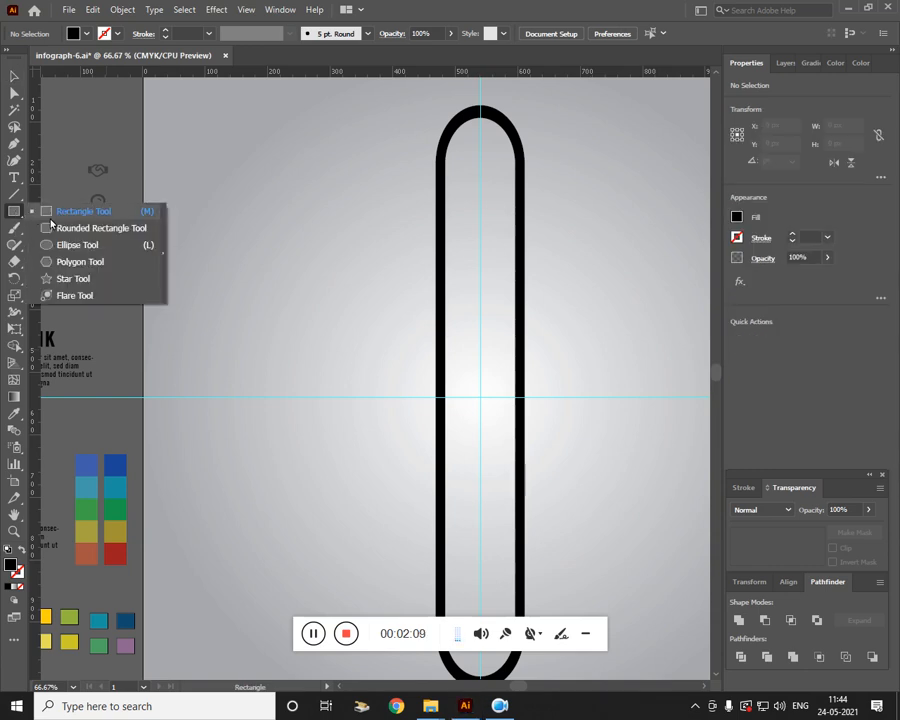
click(62, 212)
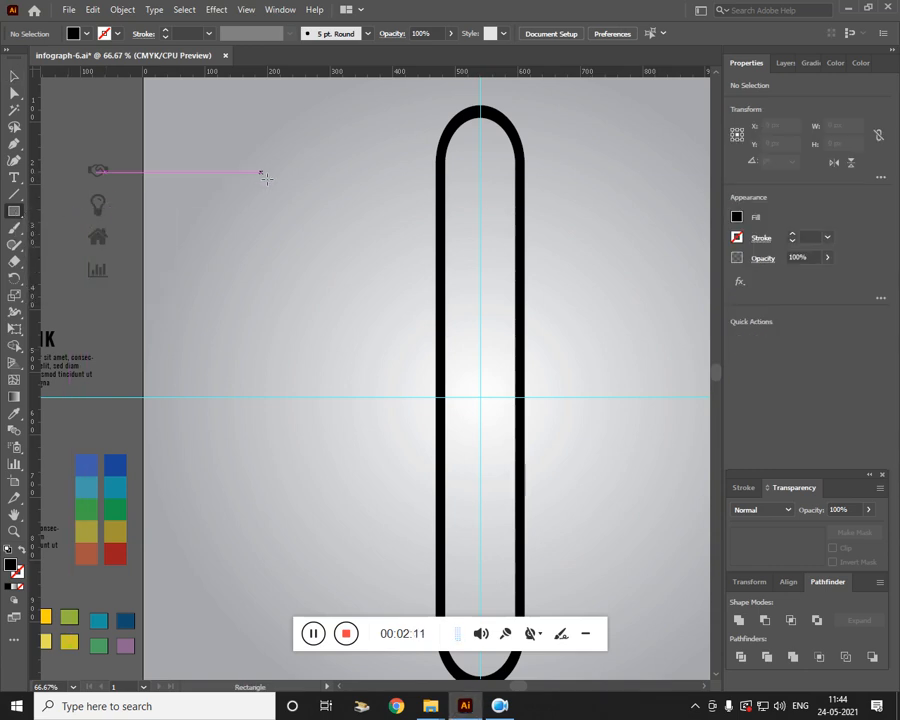
drag(262, 173, 474, 251)
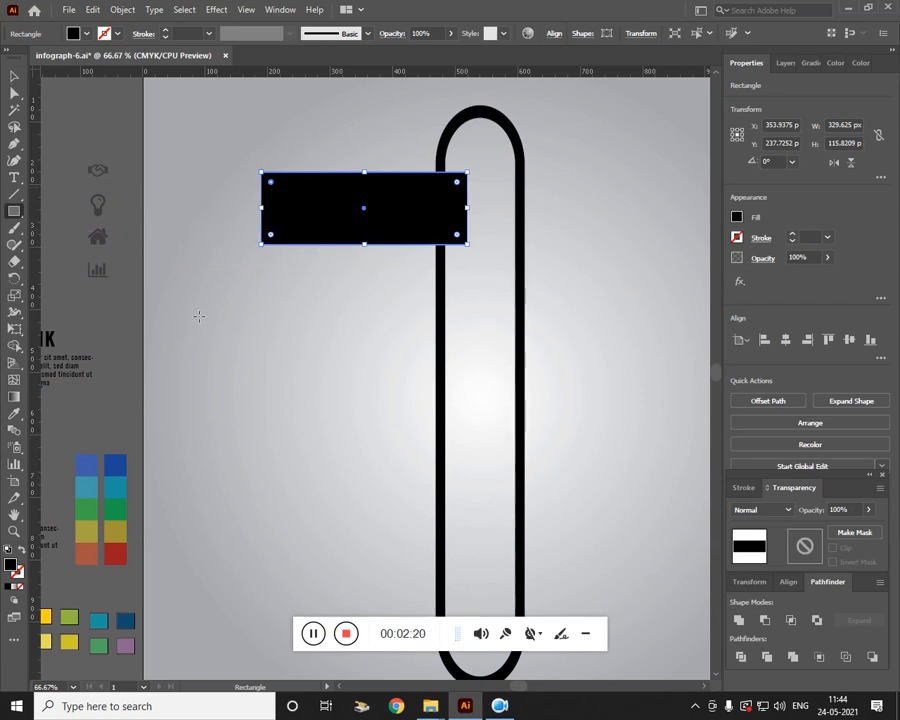
click(14, 76)
click(368, 291)
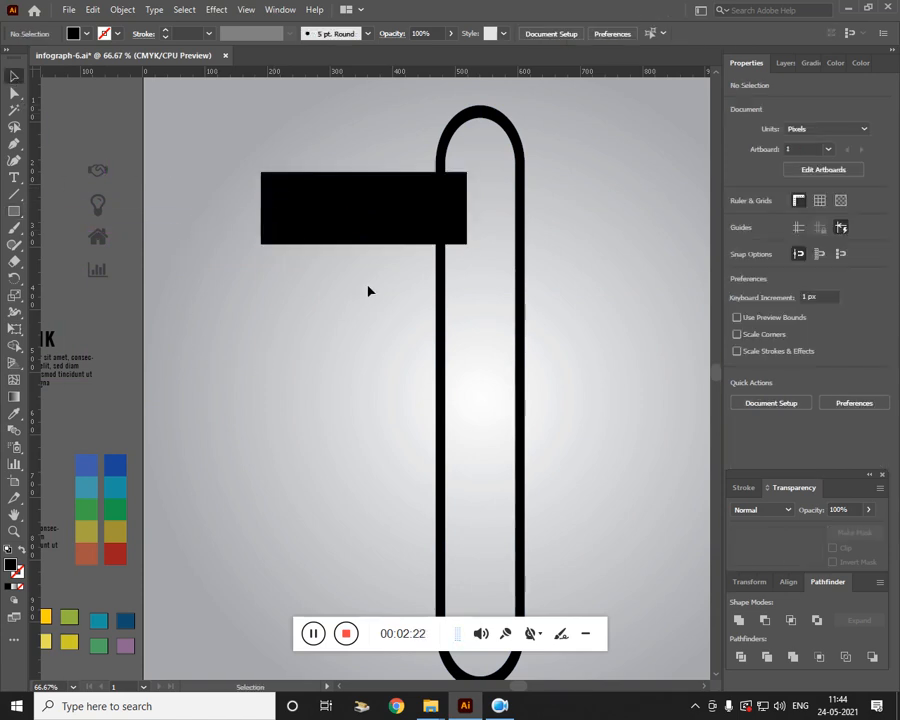
- Reduce the wide rectangle's opacity to 51%
click(302, 180)
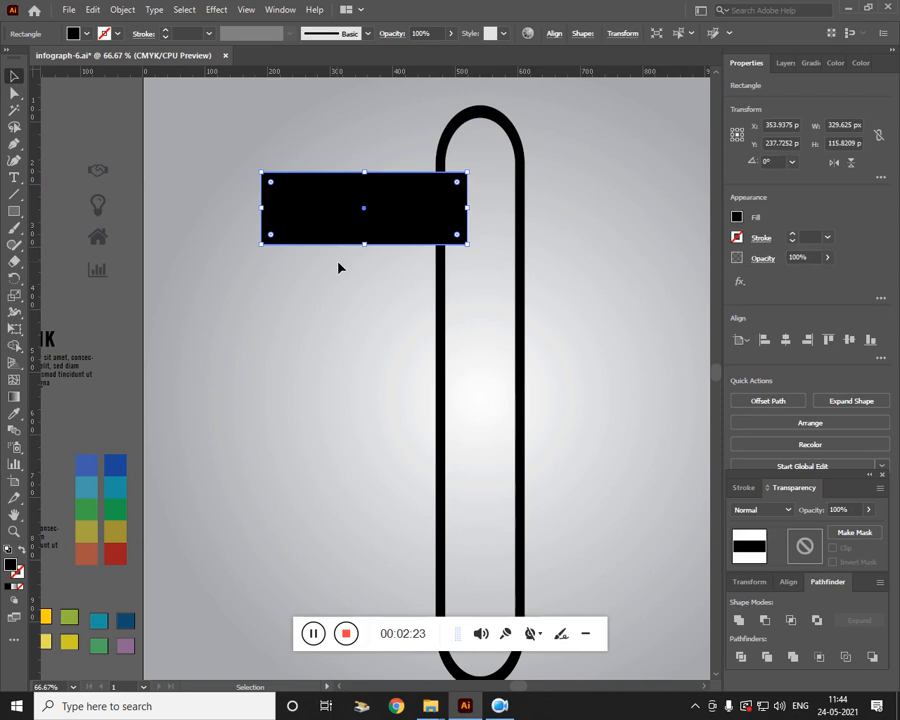
click(455, 40)
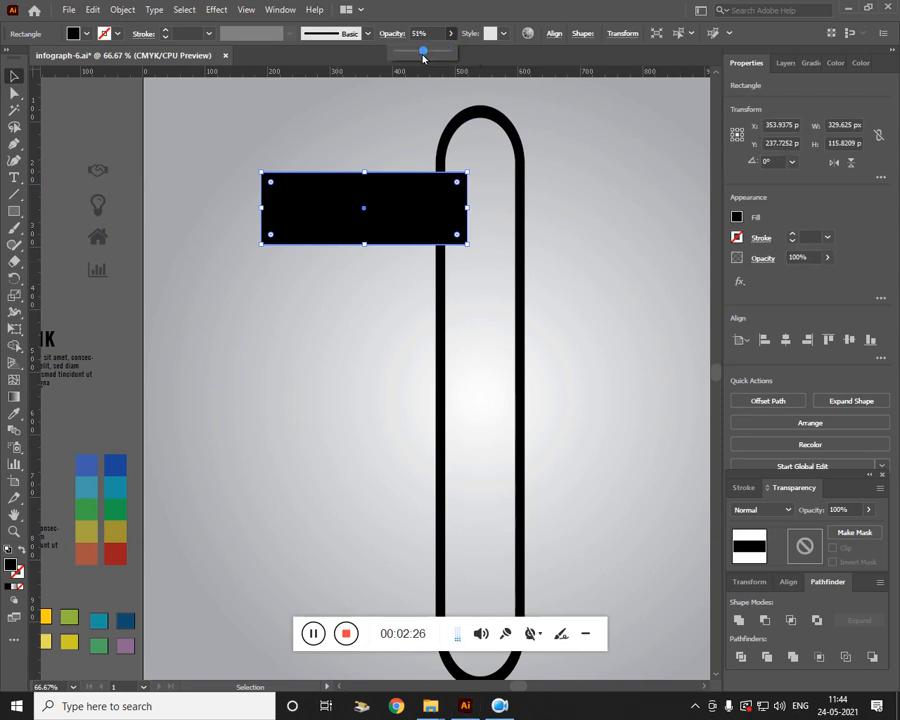
drag(423, 55, 423, 55)
click(425, 295)
click(426, 277)
- Draw a small black rectangle about 63 by 34 px over the ring's left bar, vertically centred on the translucent rectangle
key(ctrl+plus)
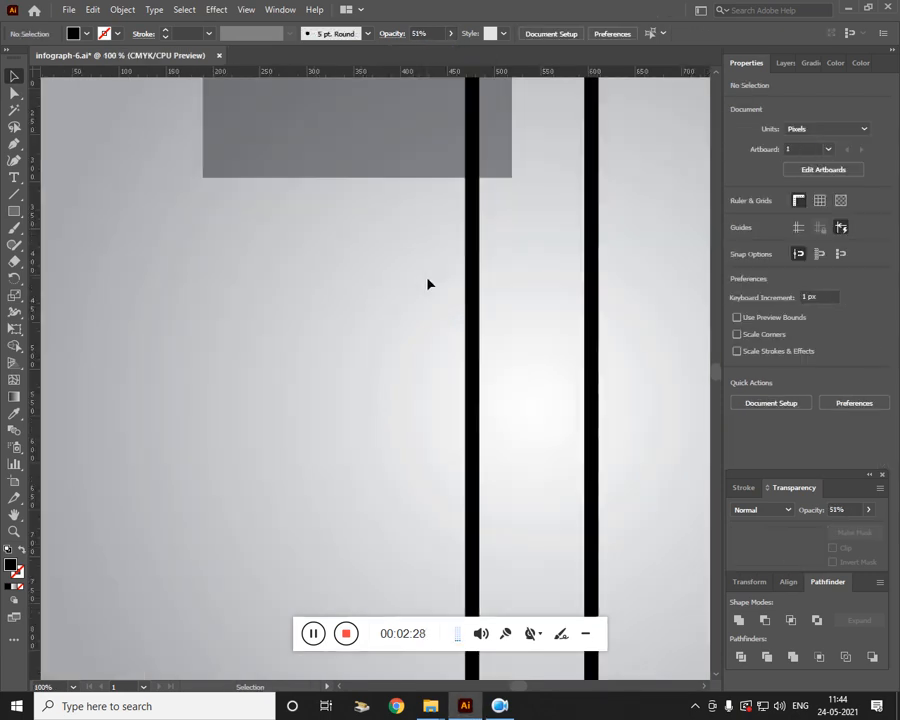
drag(404, 294, 361, 475)
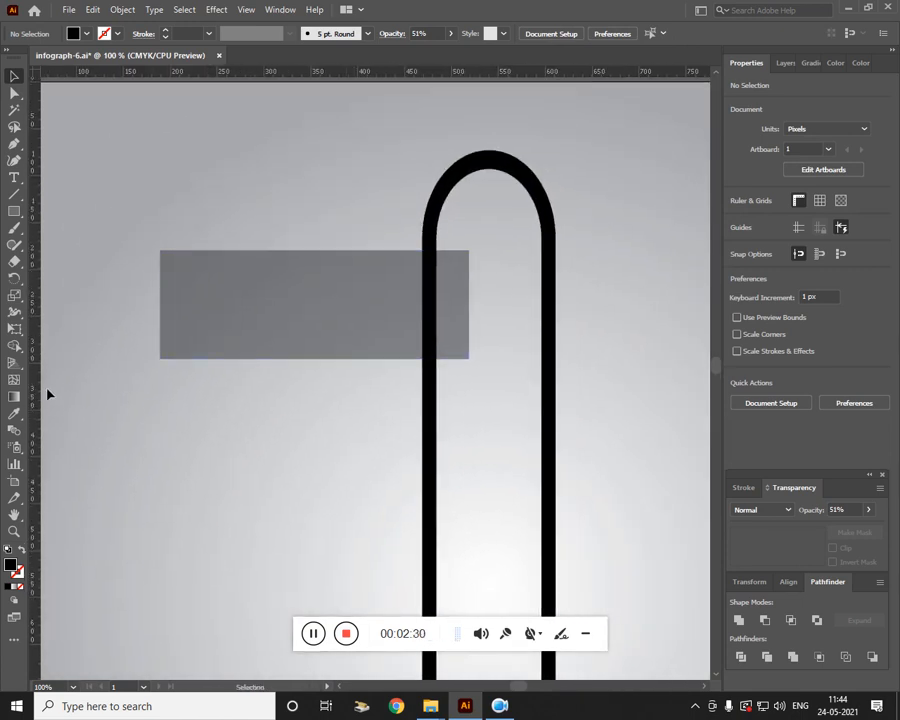
click(14, 211)
drag(396, 295, 452, 323)
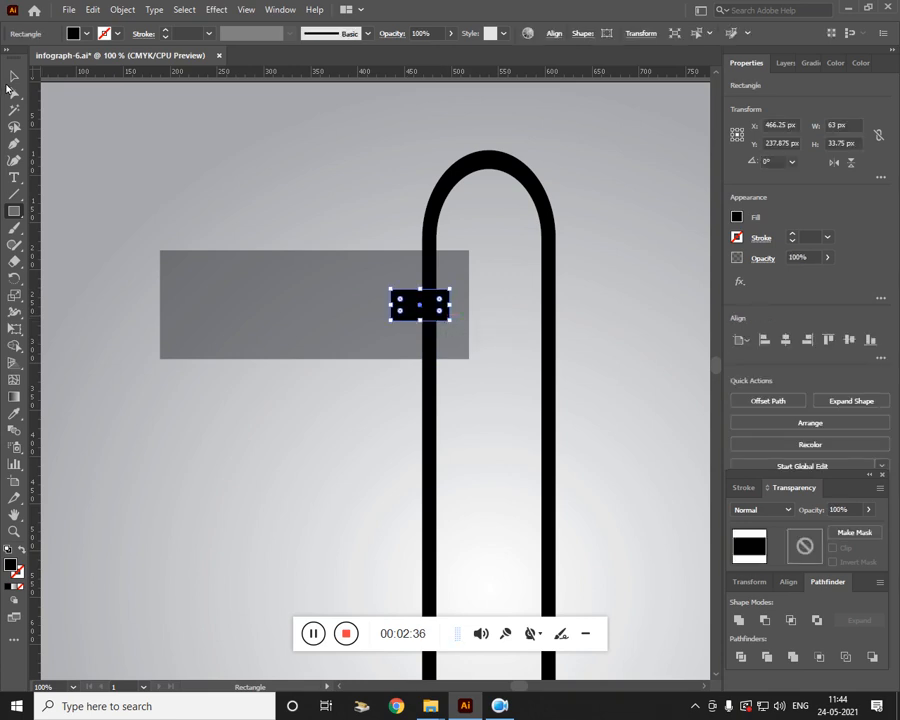
- Combine the translucent wide rectangle and the small black rectangle into a compound path to cut an opening
click(13, 76)
click(114, 172)
drag(150, 200, 386, 376)
key(ctrl+8)
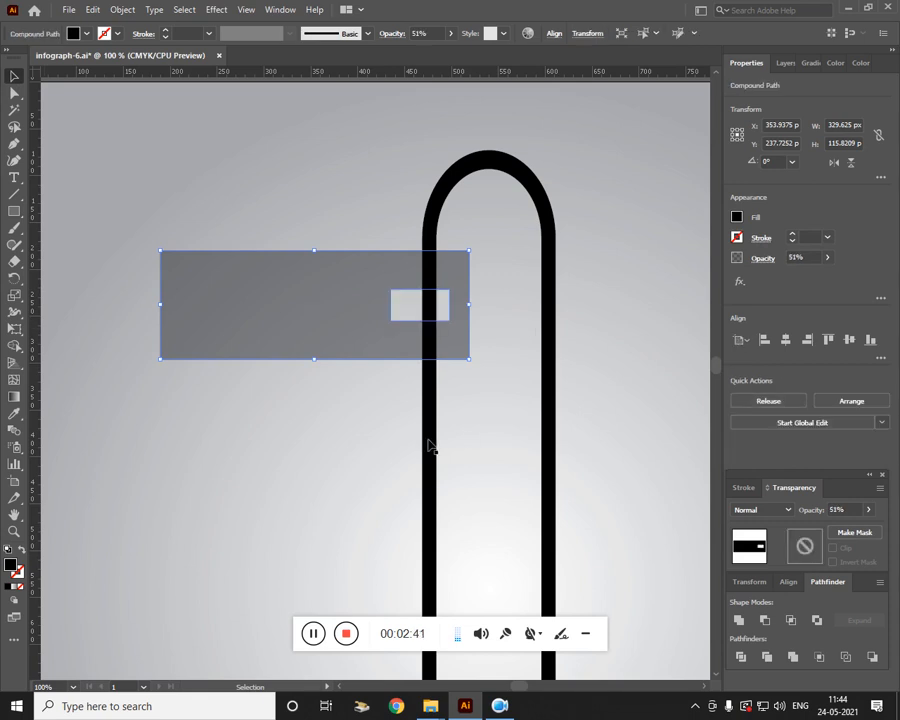
click(357, 466)
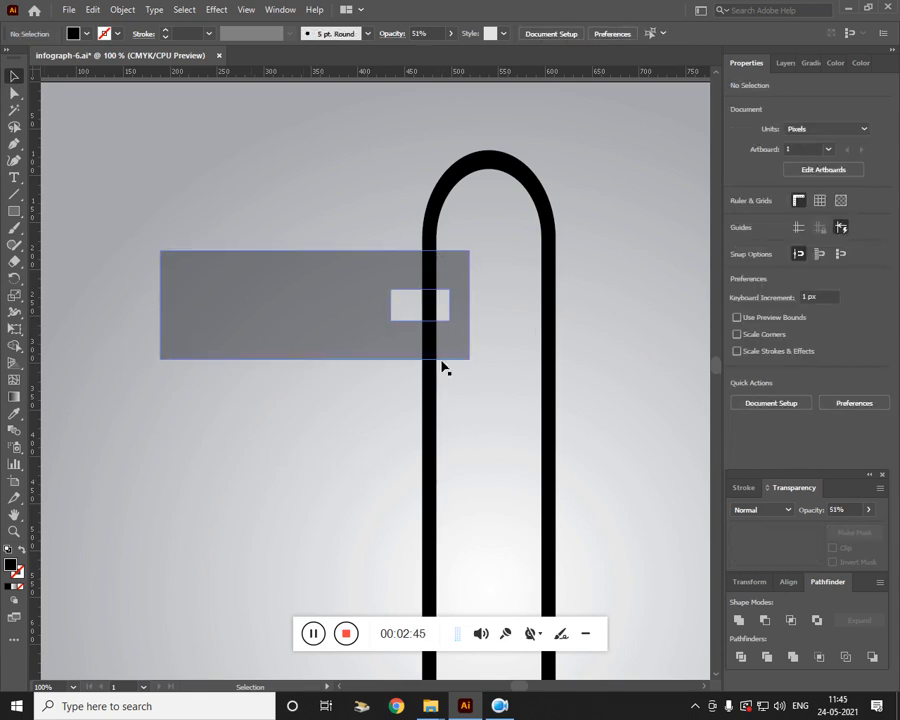
click(14, 211)
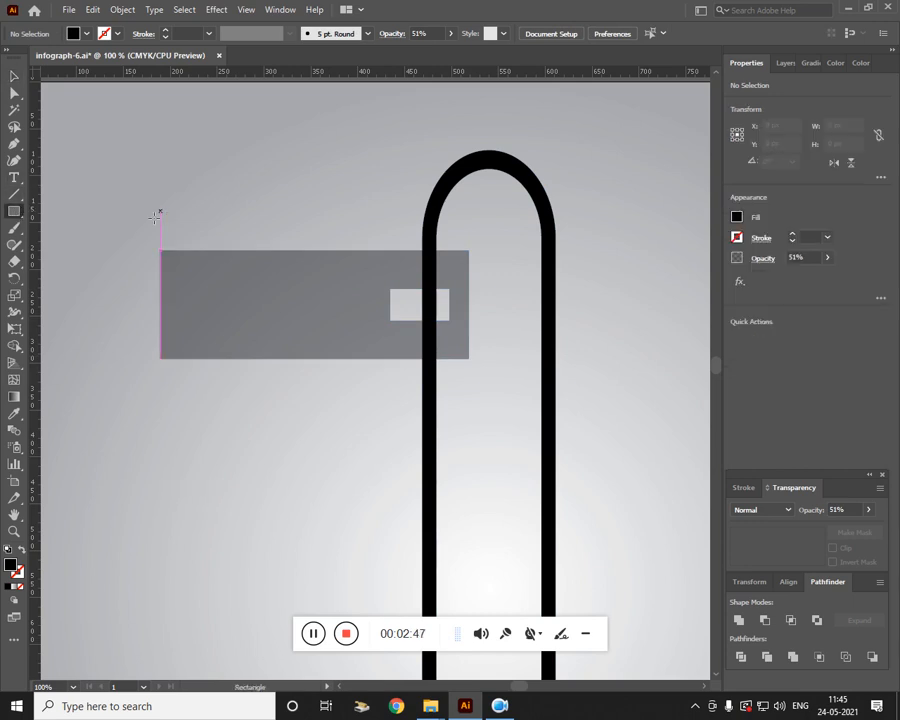
drag(88, 194, 251, 427)
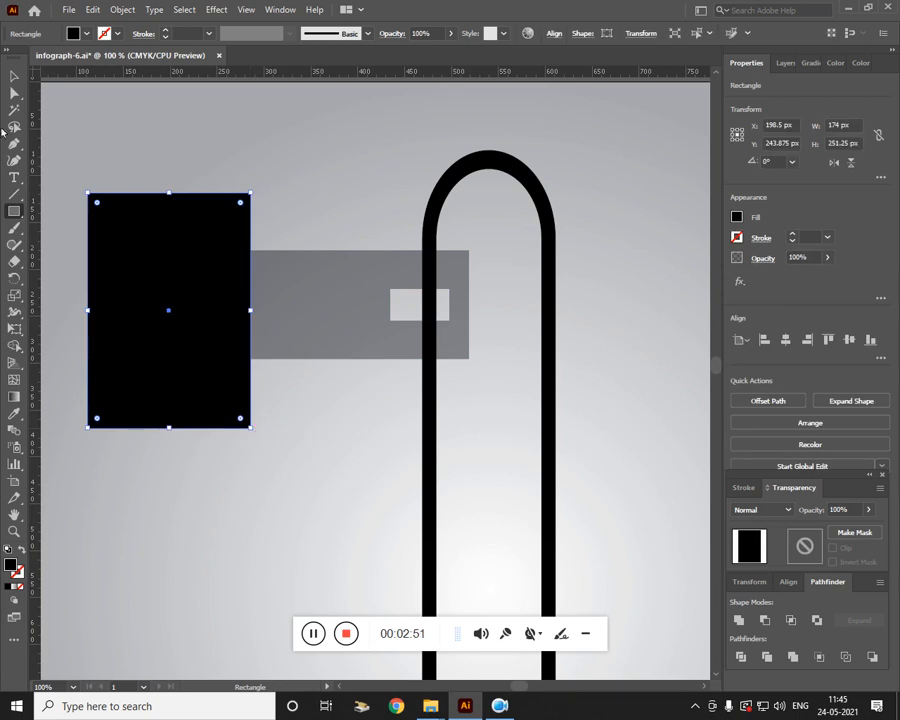
click(14, 76)
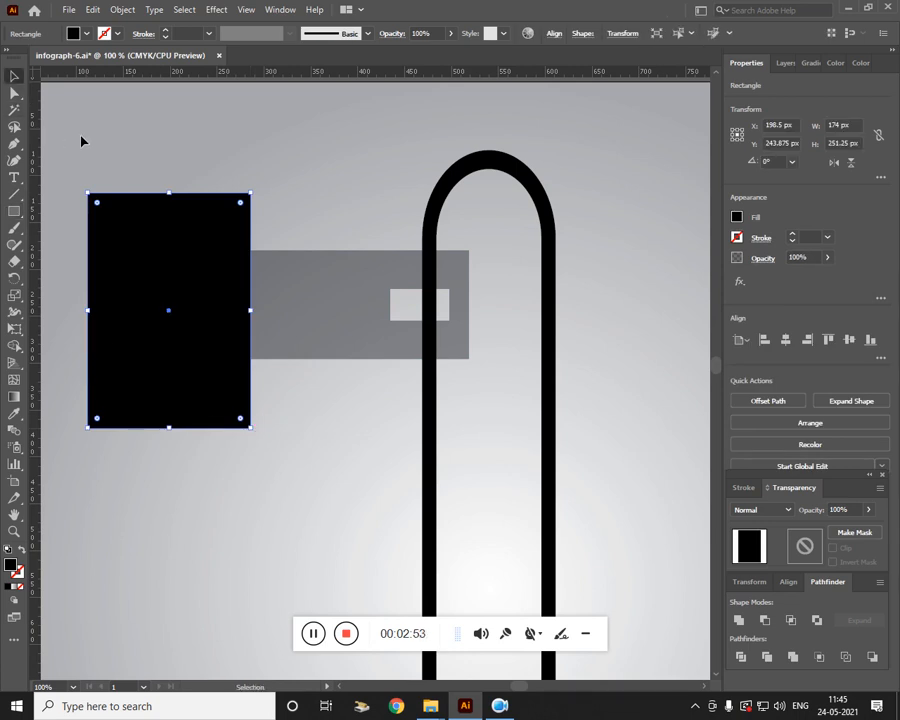
key(Delete)
- Undo the compound path and fully round the two left corners of the translucent wide rectangle
click(199, 335)
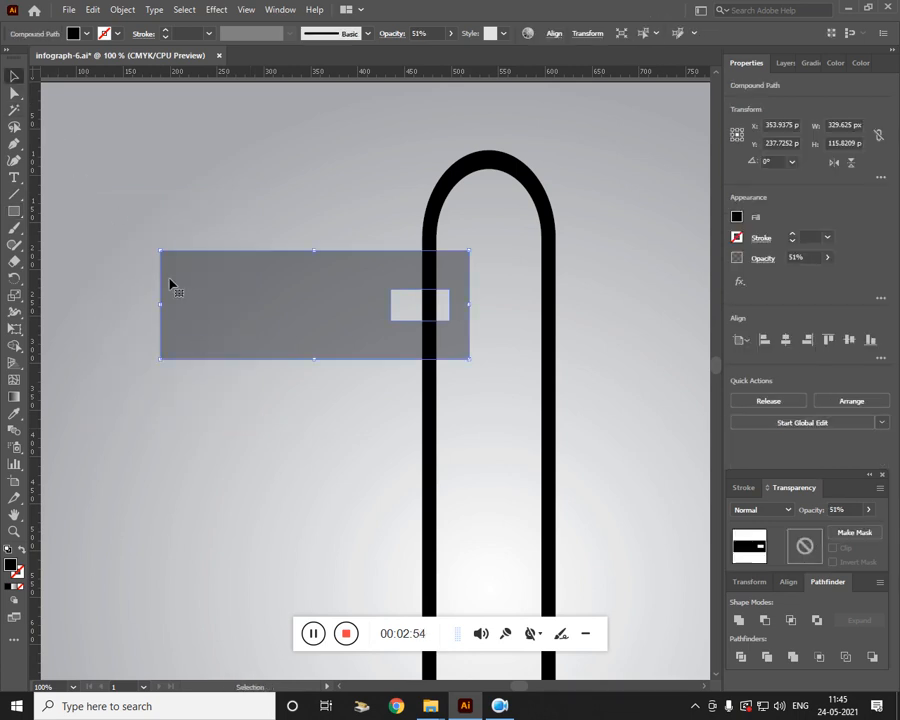
click(118, 291)
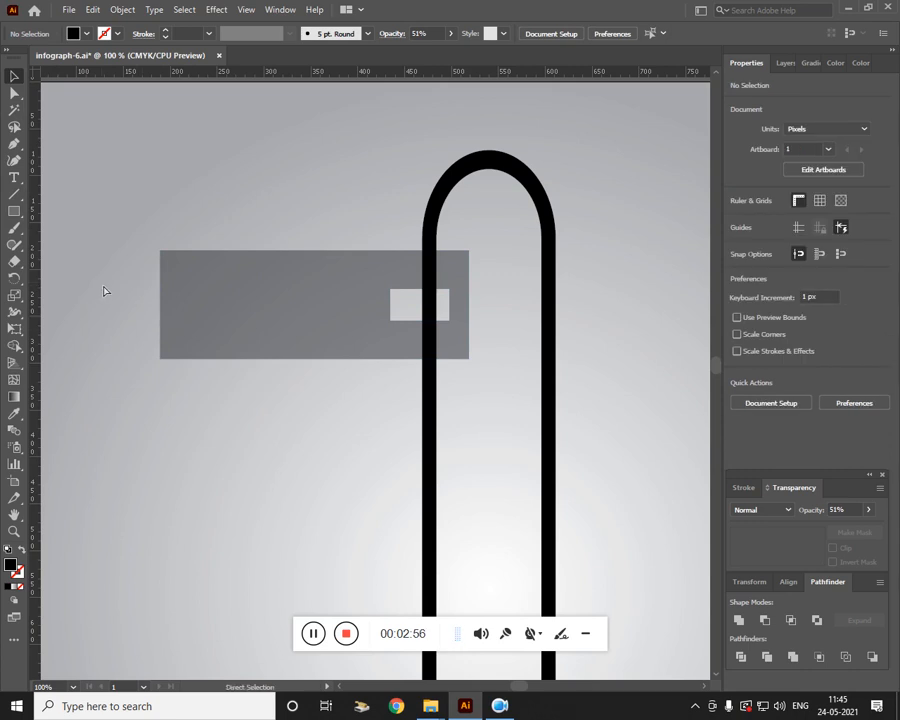
click(269, 357)
click(266, 368)
click(203, 316)
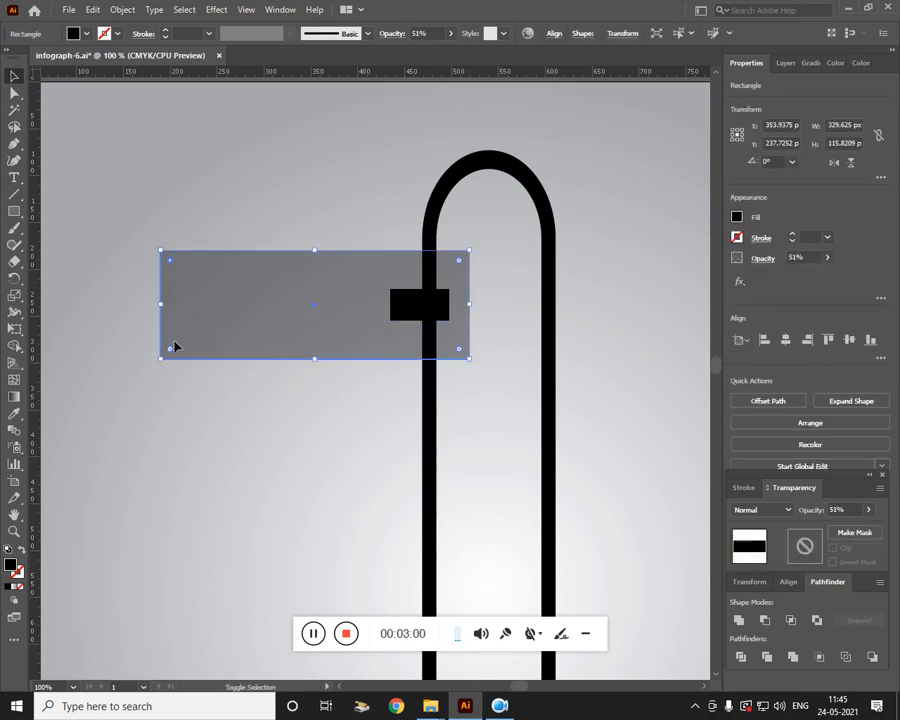
drag(172, 352, 205, 360)
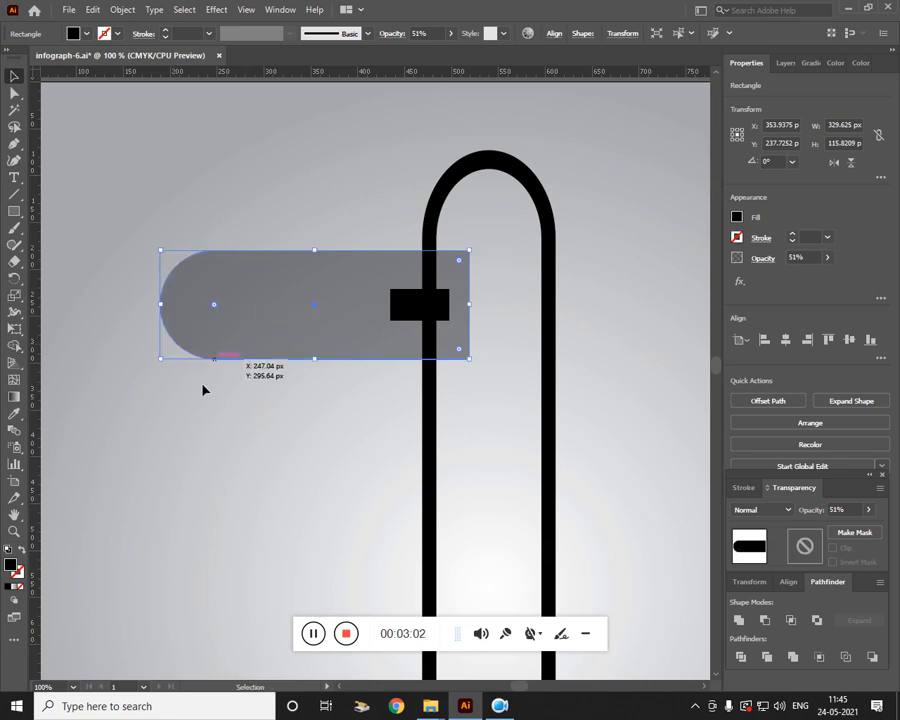
click(102, 181)
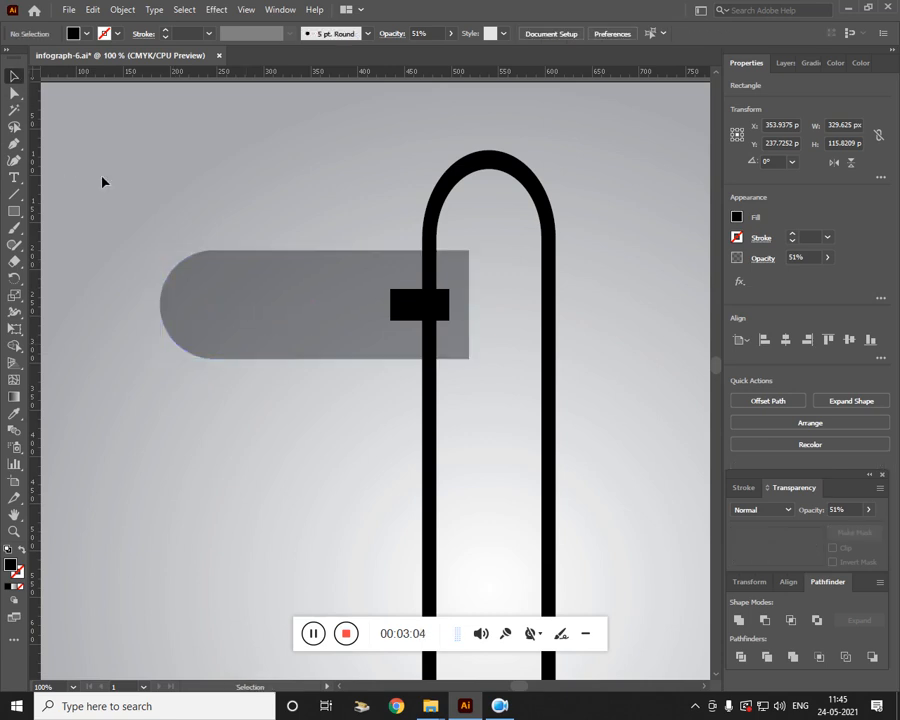
- Subtract the small black rectangle from the translucent rounded shape with Minus Front
click(416, 311)
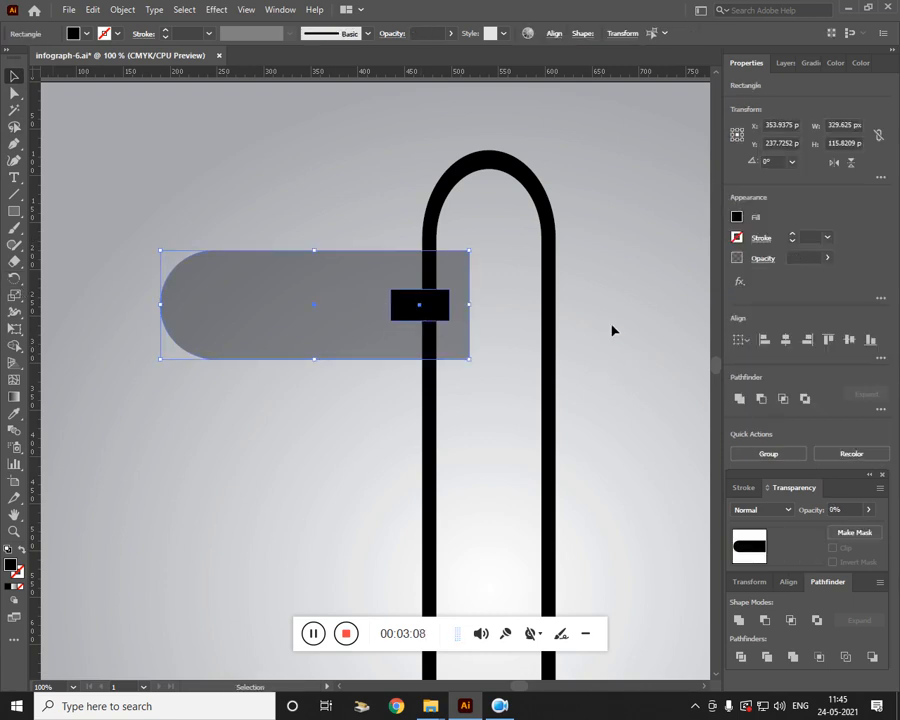
click(763, 400)
click(313, 475)
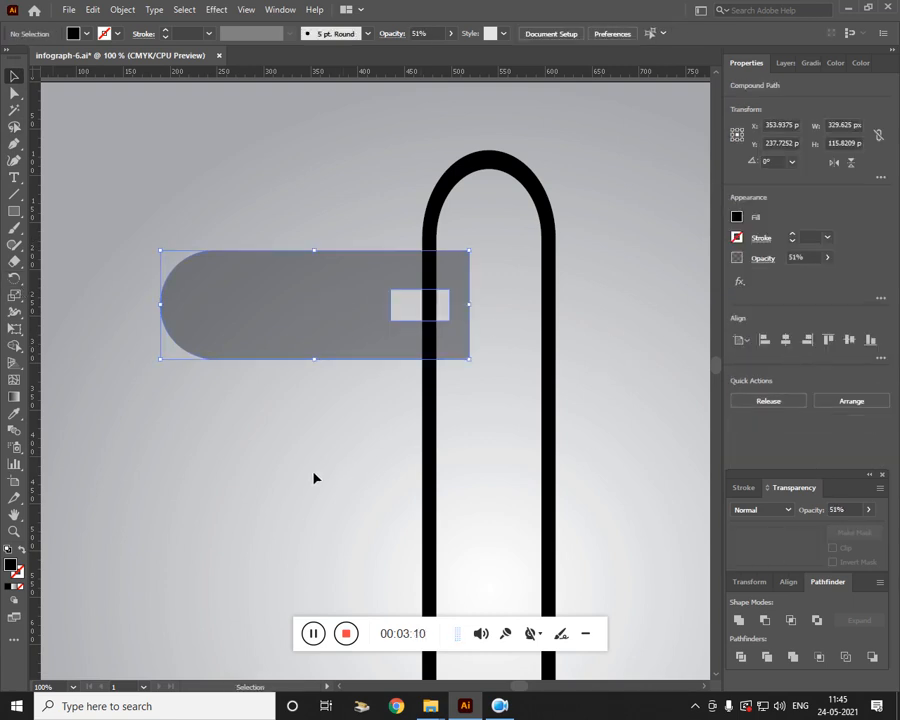
- Draw a black rectangle about 167 by 254 px over the shape's rounded left end and divide both with Pathfinder
click(14, 211)
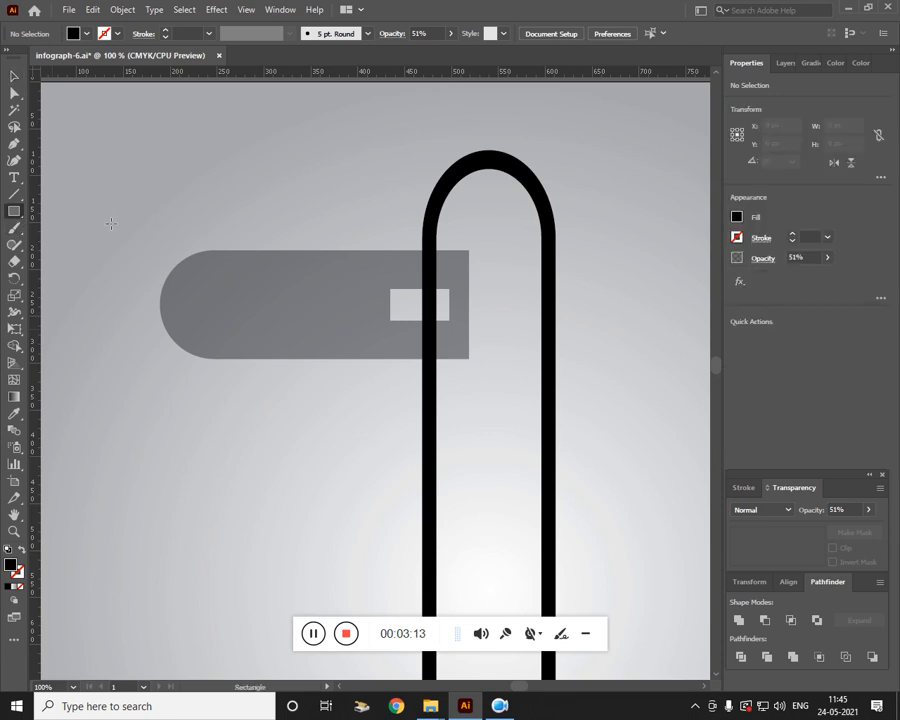
drag(98, 206, 259, 452)
click(14, 76)
drag(110, 166, 278, 565)
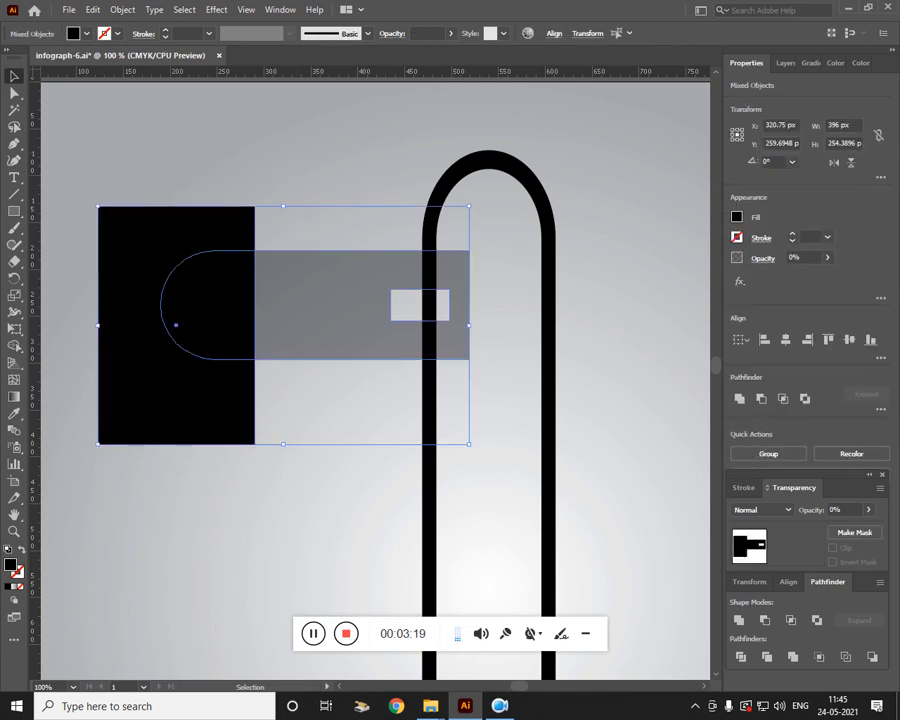
click(881, 411)
click(741, 488)
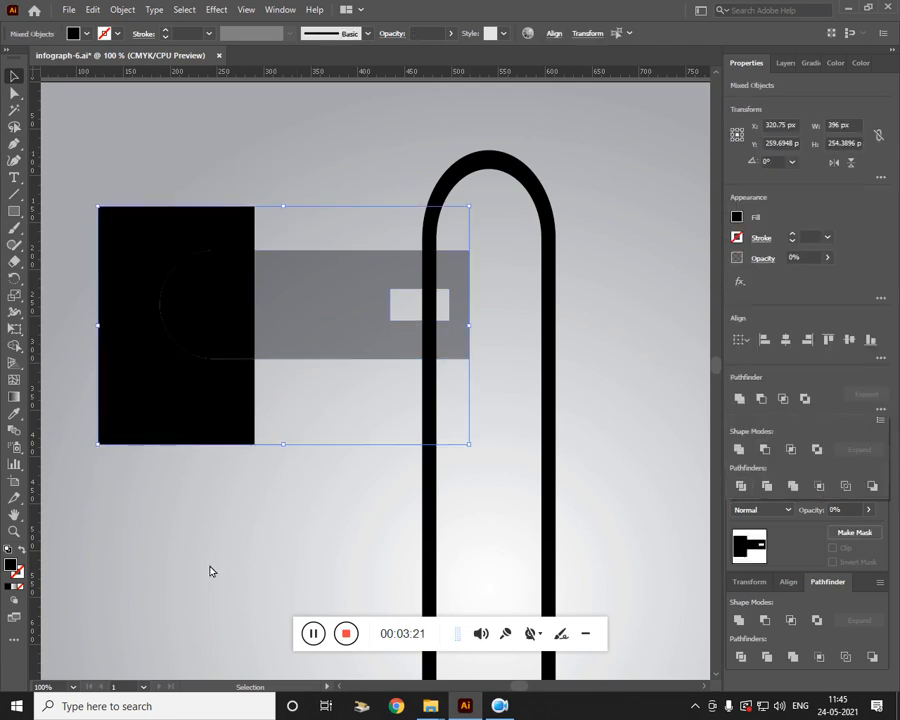
- Ungroup the divided pieces and delete the black piece surrounding the rounded end
right_click(230, 432)
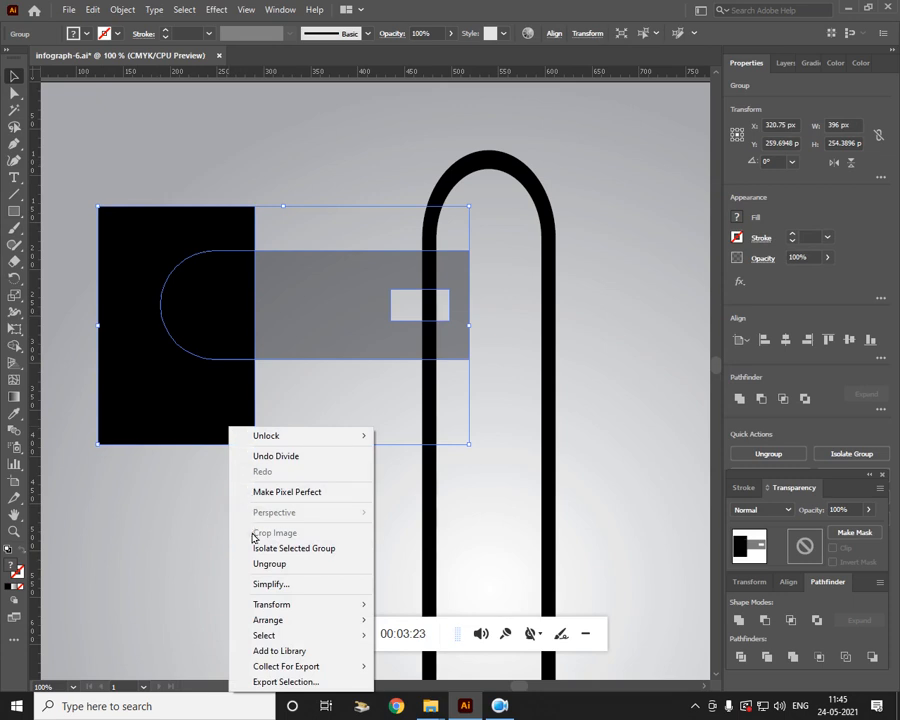
click(251, 564)
drag(156, 432, 144, 492)
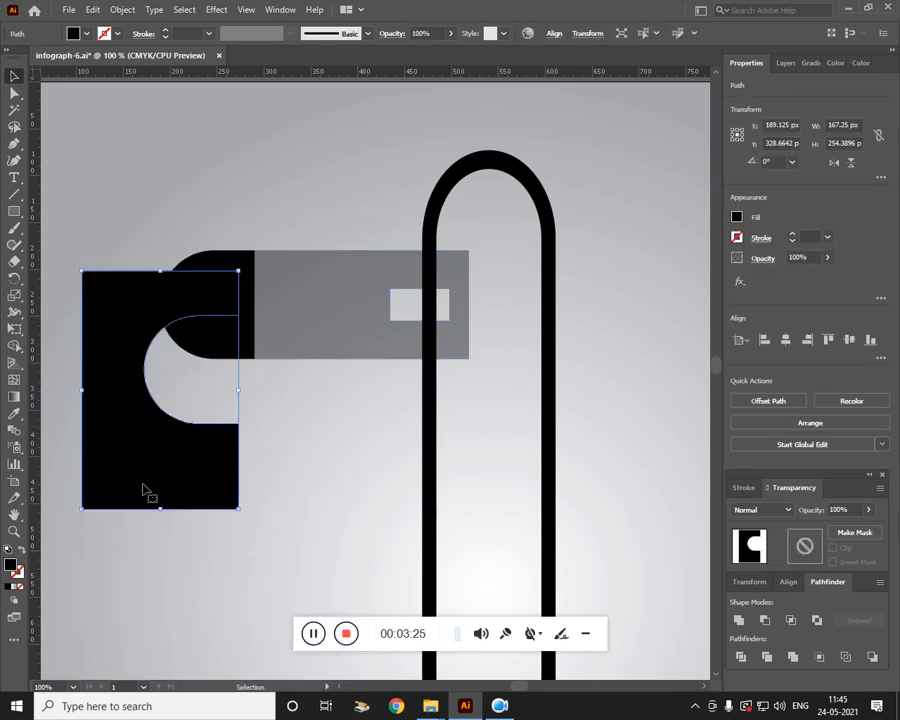
key(Delete)
- Draw a black rectangle about 229 by 129 px from the translucent section's vertical middle downward and divide both with Pathfinder
click(427, 446)
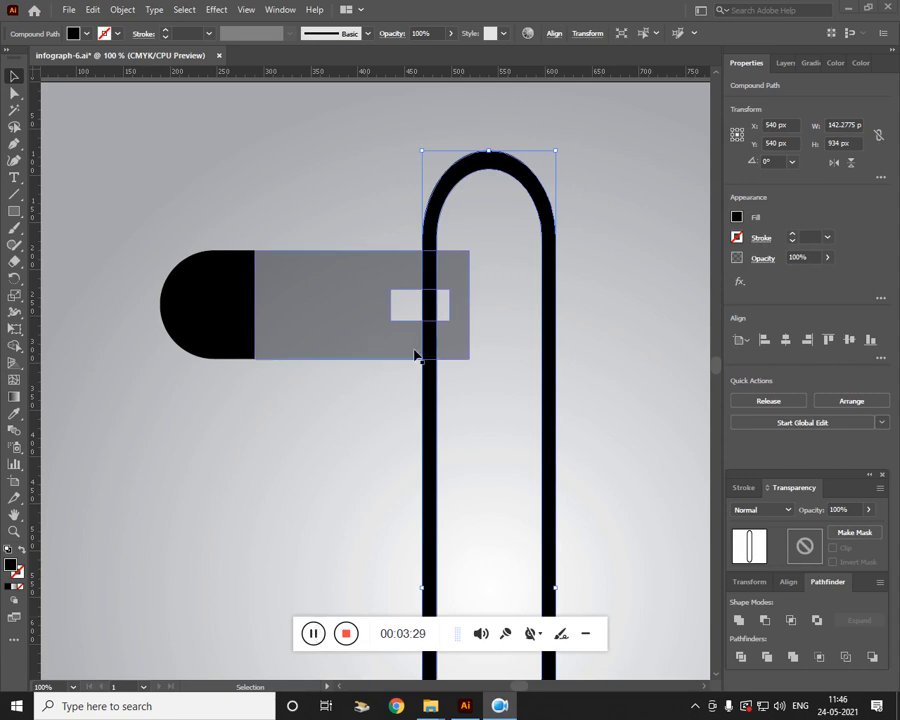
click(15, 212)
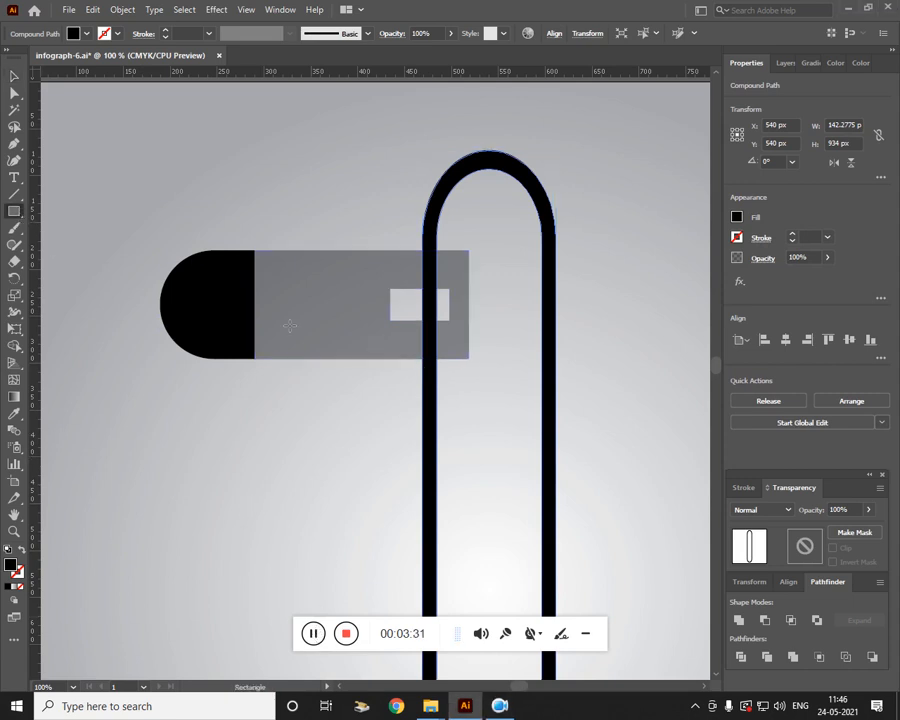
mouse_move(262, 310)
mouse_down()
mouse_move(315, 400)
mouse_move(470, 426)
mouse_up()
key(v)
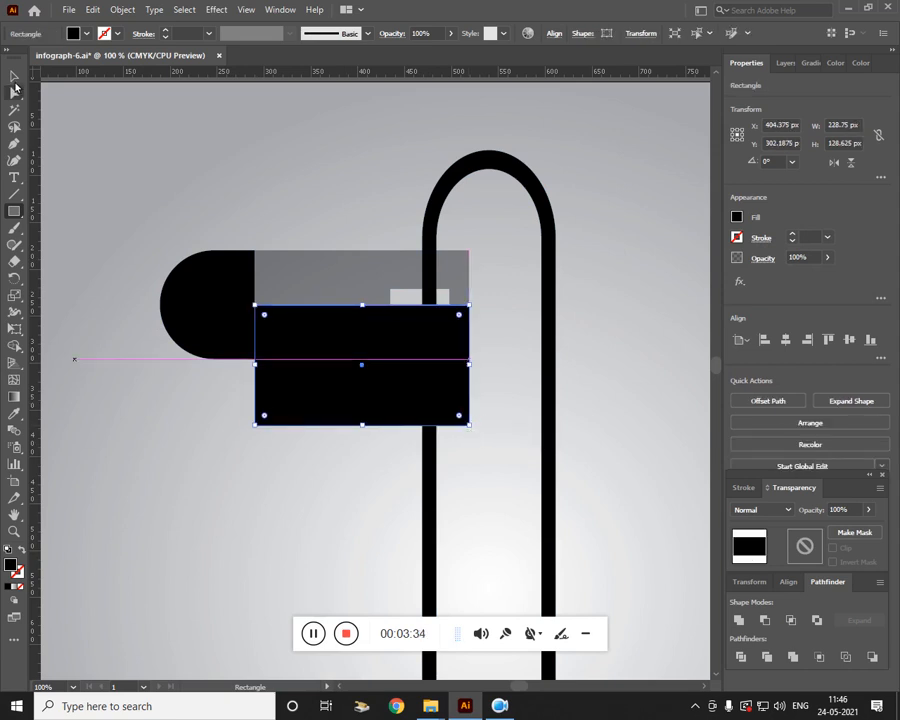
drag(329, 326, 335, 380)
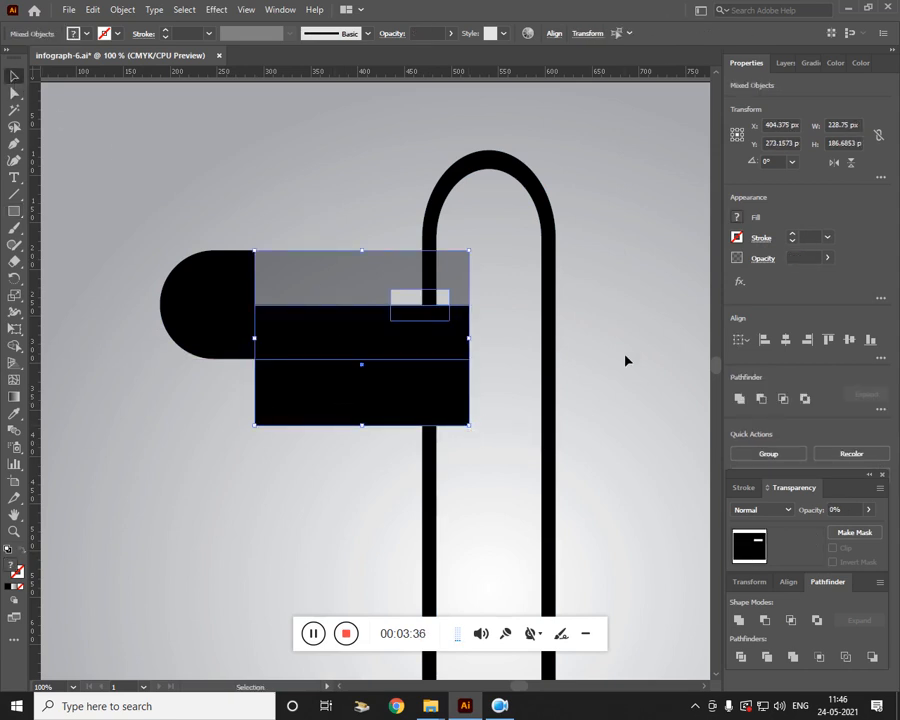
click(881, 410)
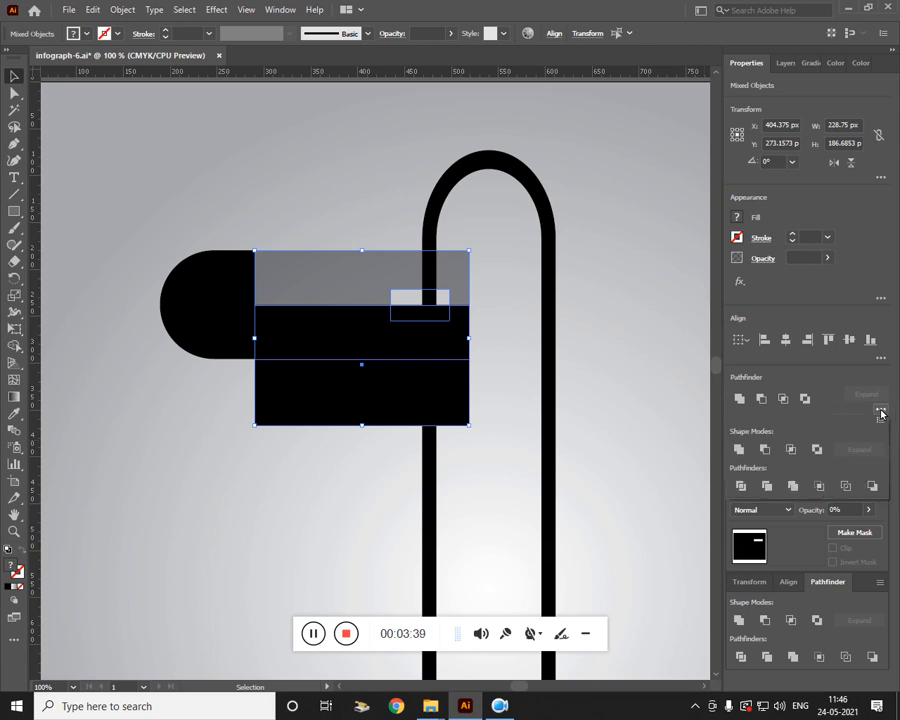
click(740, 487)
- Ungroup the divided pieces and delete the black piece hanging below the shape
click(311, 478)
click(311, 416)
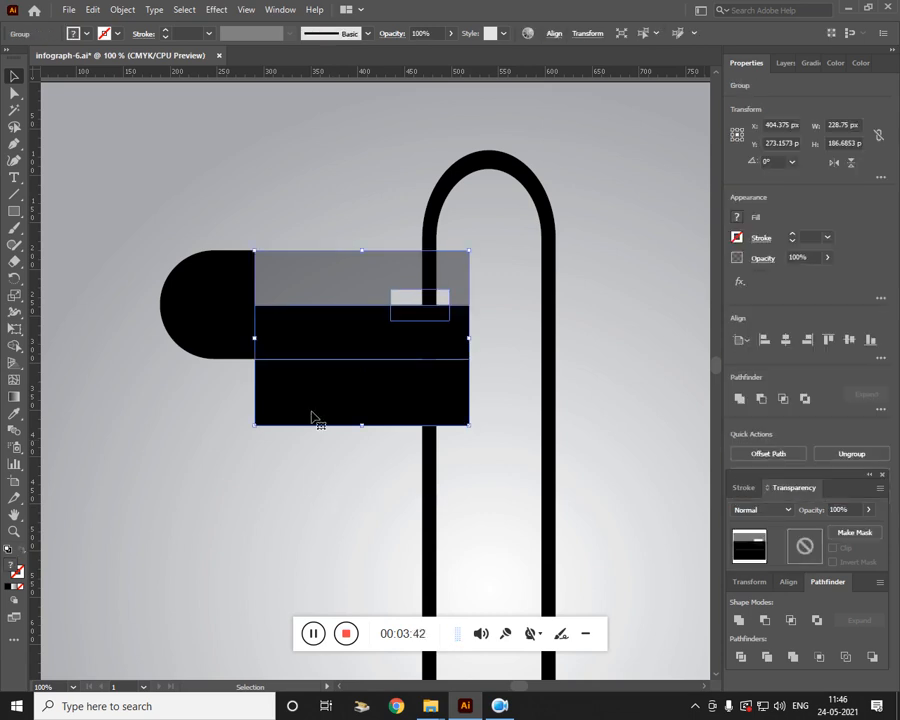
right_click(311, 416)
click(340, 546)
click(218, 514)
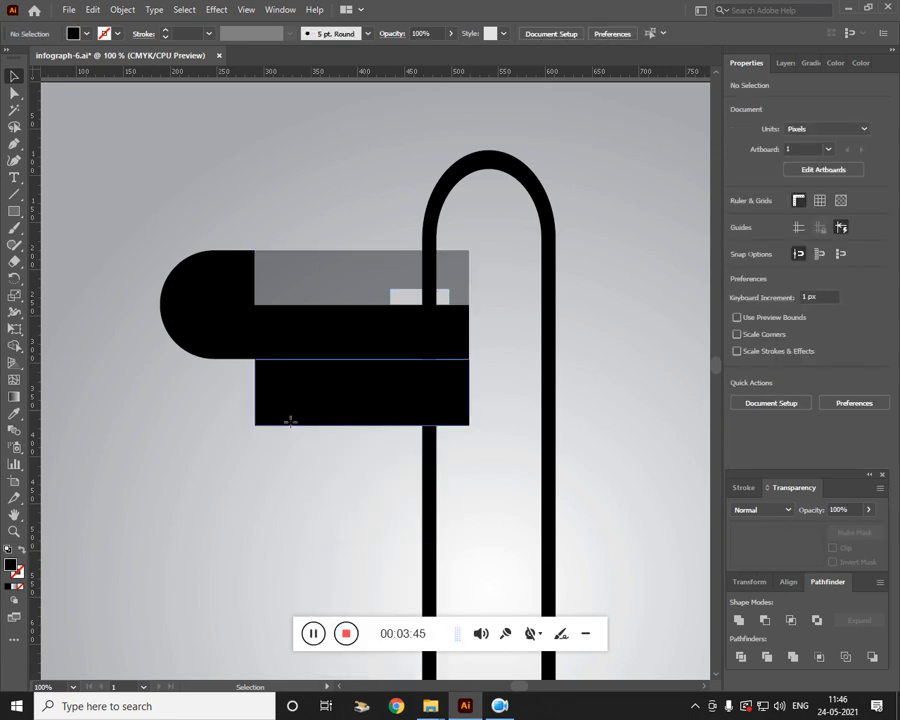
drag(290, 421, 288, 456)
key(Delete)
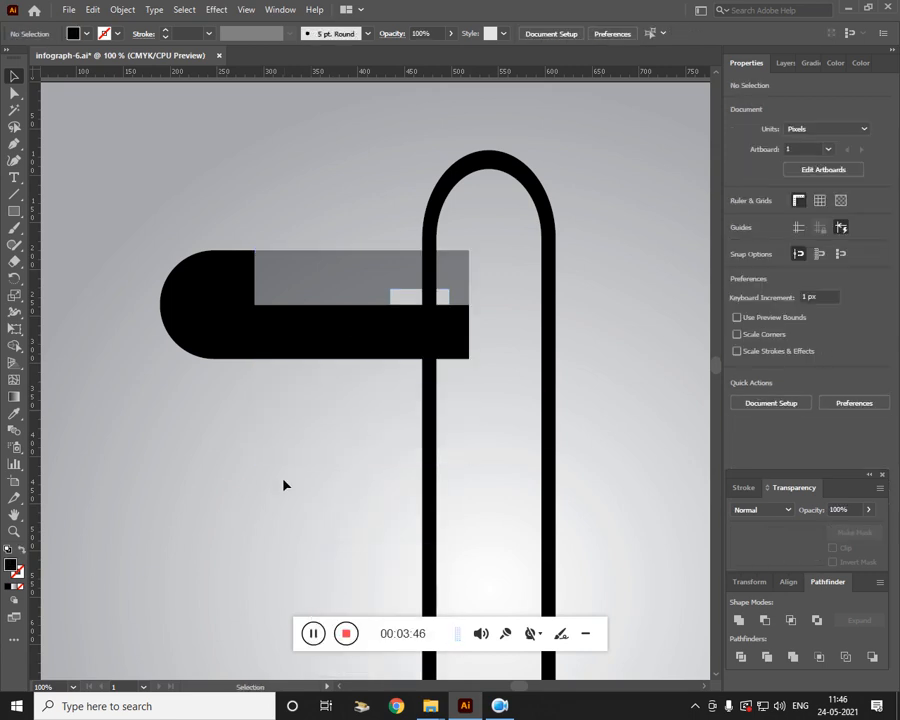
- Move the lower black strip down and delete the small black piece inside the rectangular opening
drag(315, 327, 318, 383)
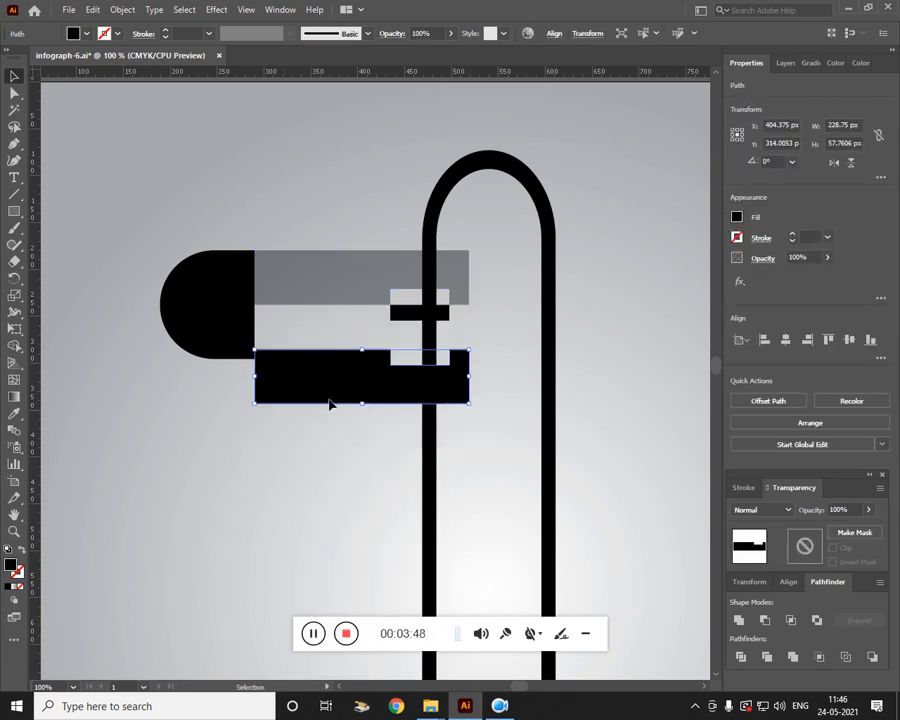
click(412, 313)
key(Delete)
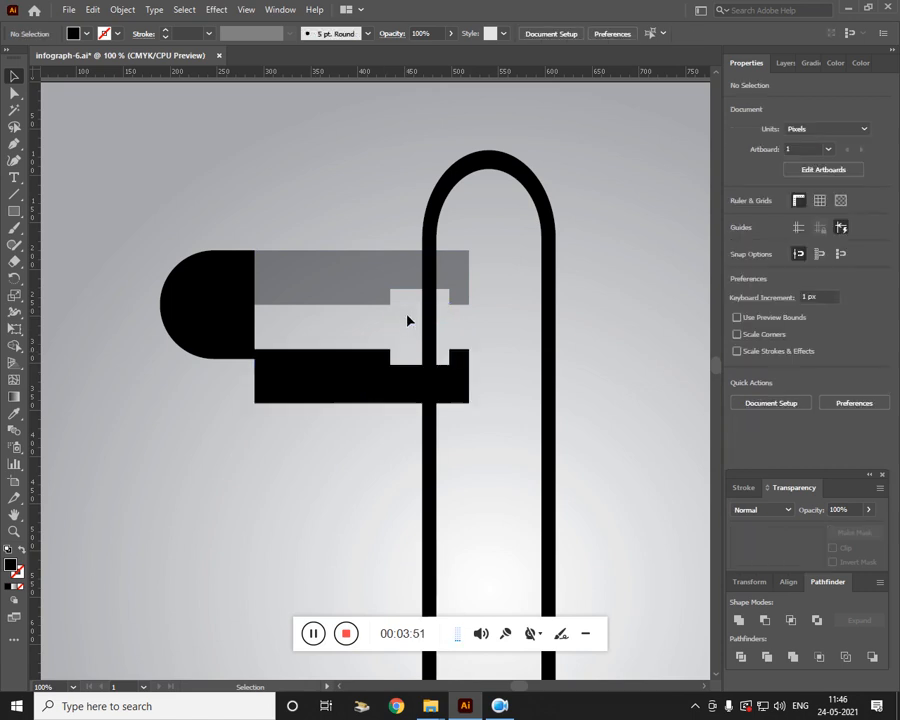
- Move the lower black strip back up so it sits flush beneath the translucent upper strip
drag(362, 374, 358, 339)
click(300, 430)
click(334, 360)
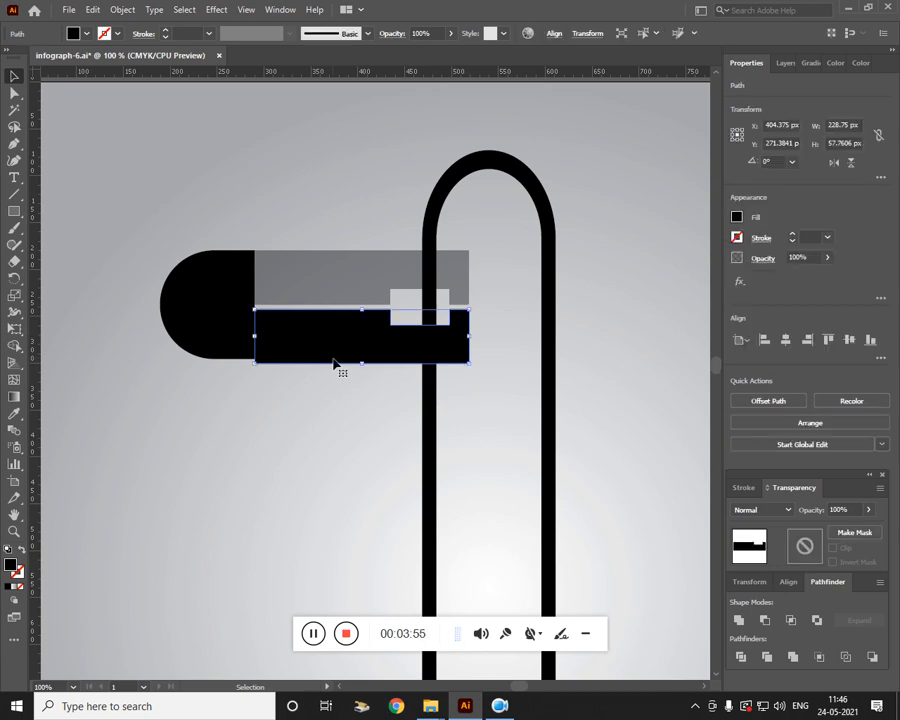
key(Up)
key(Up)
key(Up)
key(Up)
click(351, 401)
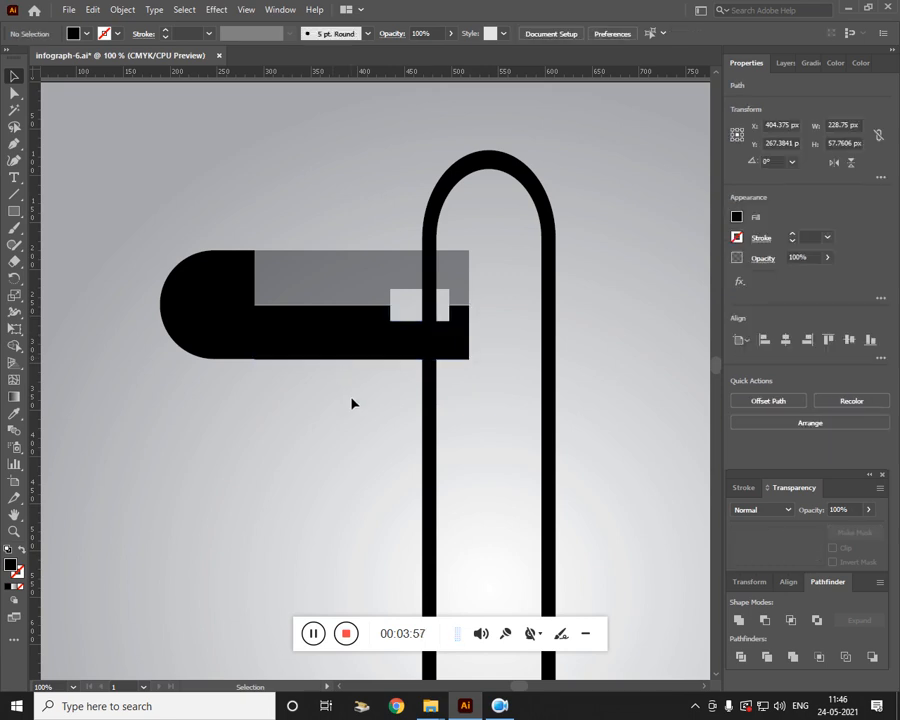
- Apply a white-to-grey linear gradient to the translucent upper strip, running vertically from its lower edge to well above it
click(350, 267)
key(g)
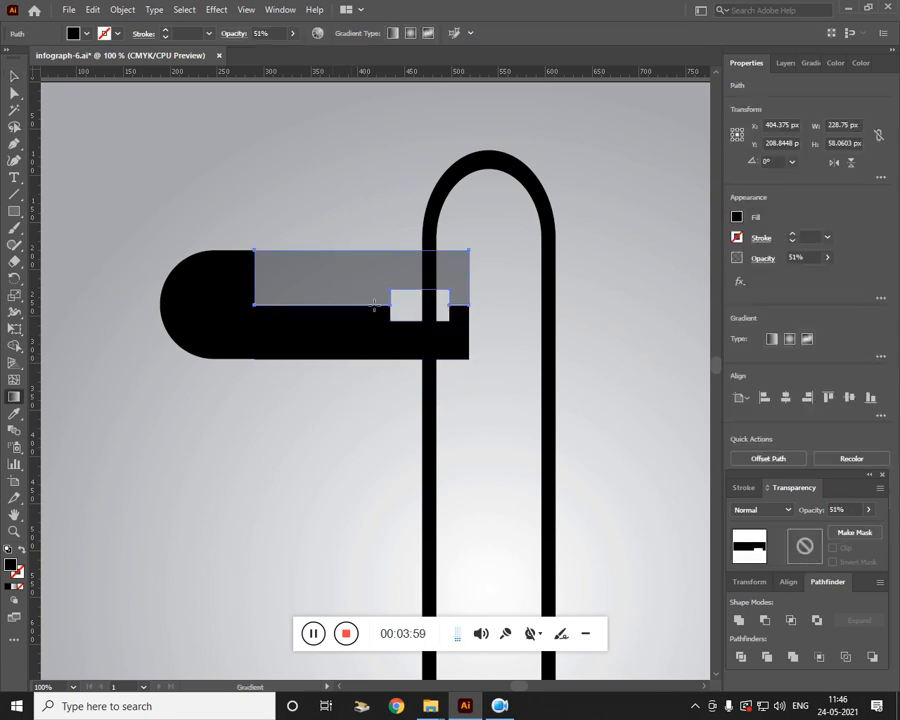
click(771, 340)
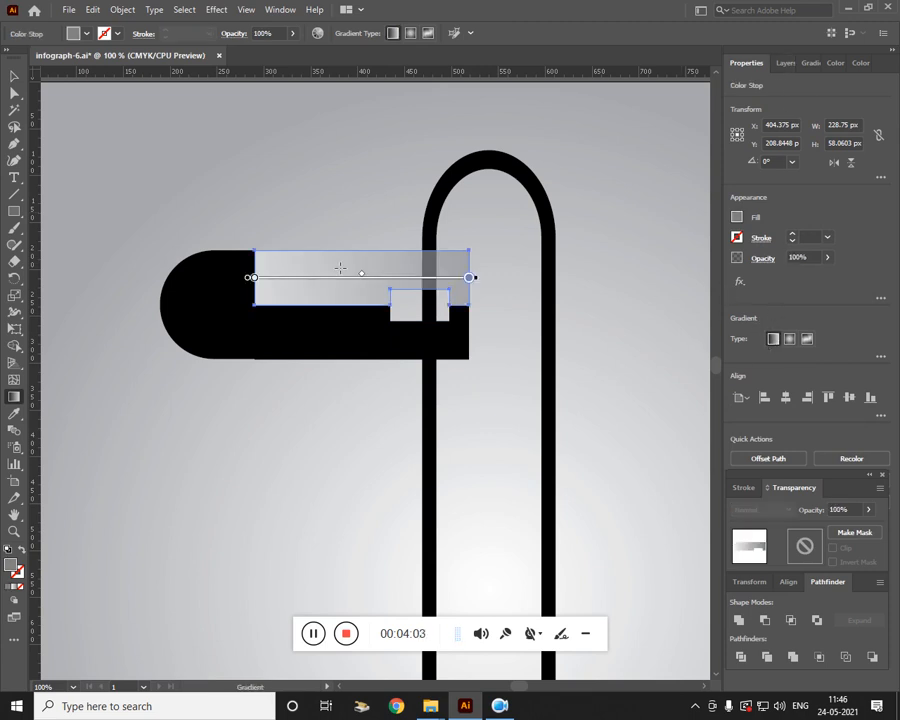
mouse_move(356, 213)
mouse_down()
mouse_move(358, 306)
mouse_move(350, 185)
mouse_move(361, 182)
mouse_up()
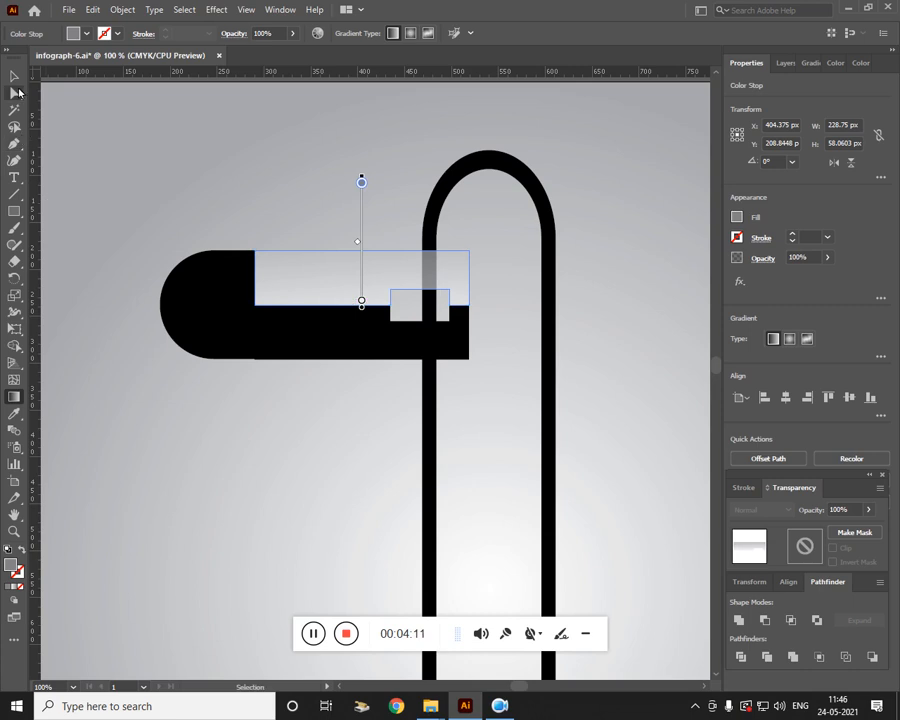
- Apply a white-to-grey linear gradient to the lower black strip, running vertically from its upper edge to well below it
click(14, 76)
click(296, 345)
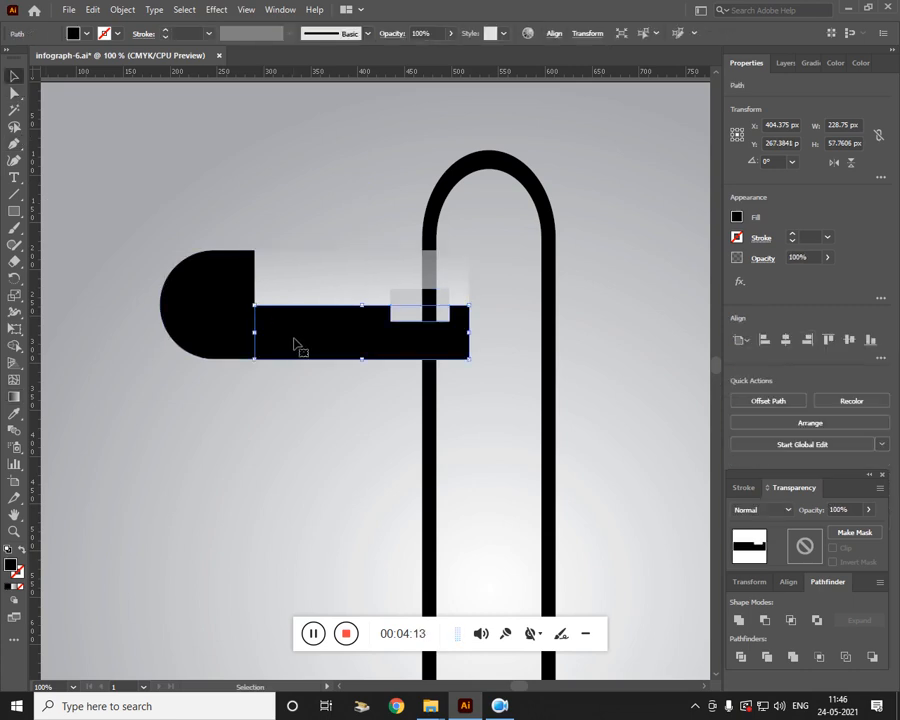
key(g)
click(771, 341)
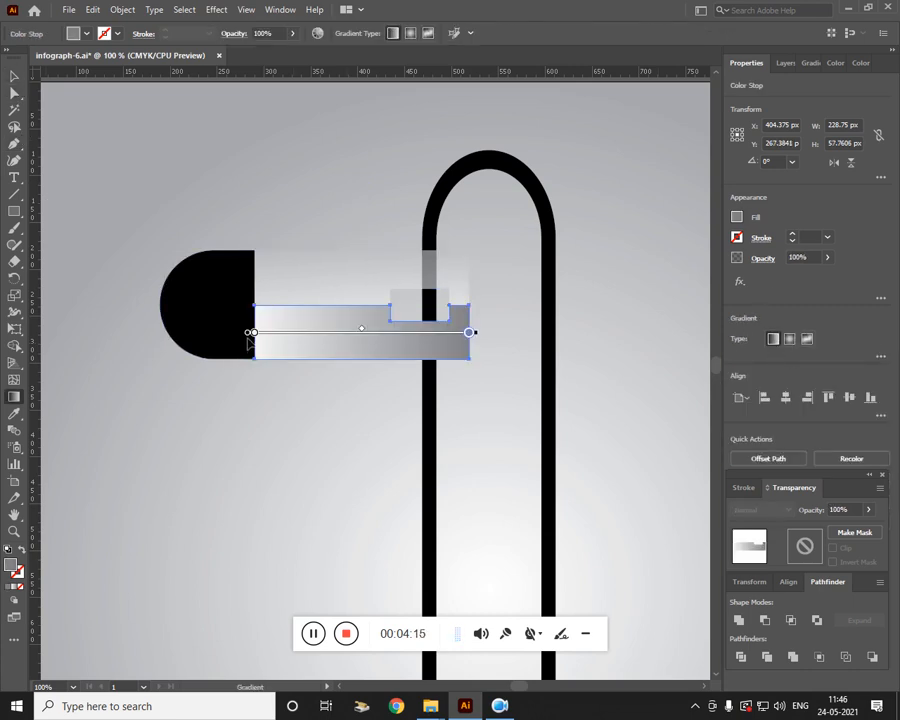
drag(340, 305, 339, 441)
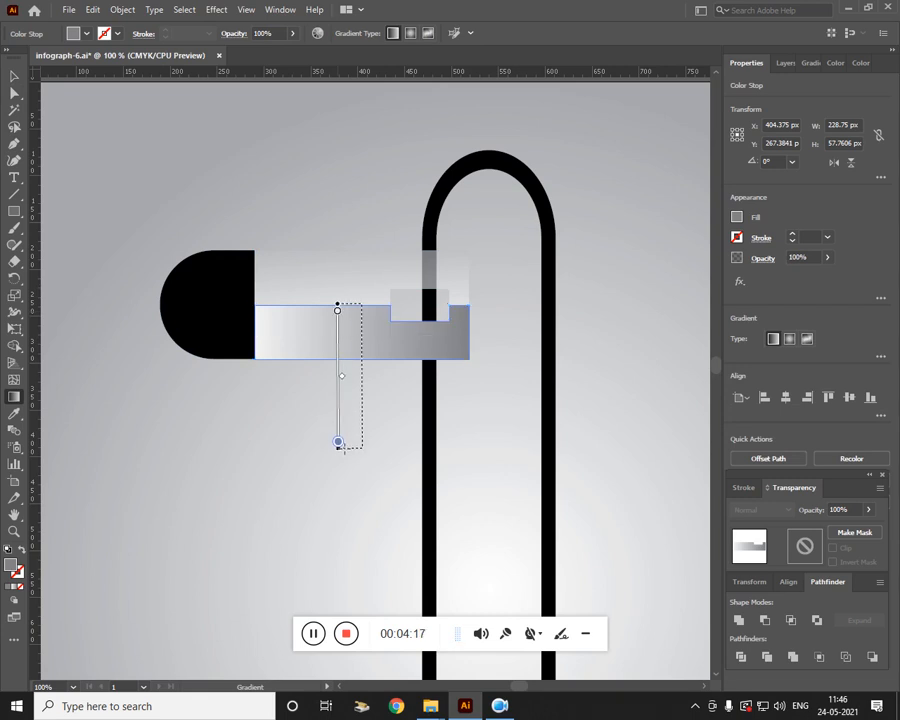
- Raise the upper gradient strip's opacity to 100%
click(14, 75)
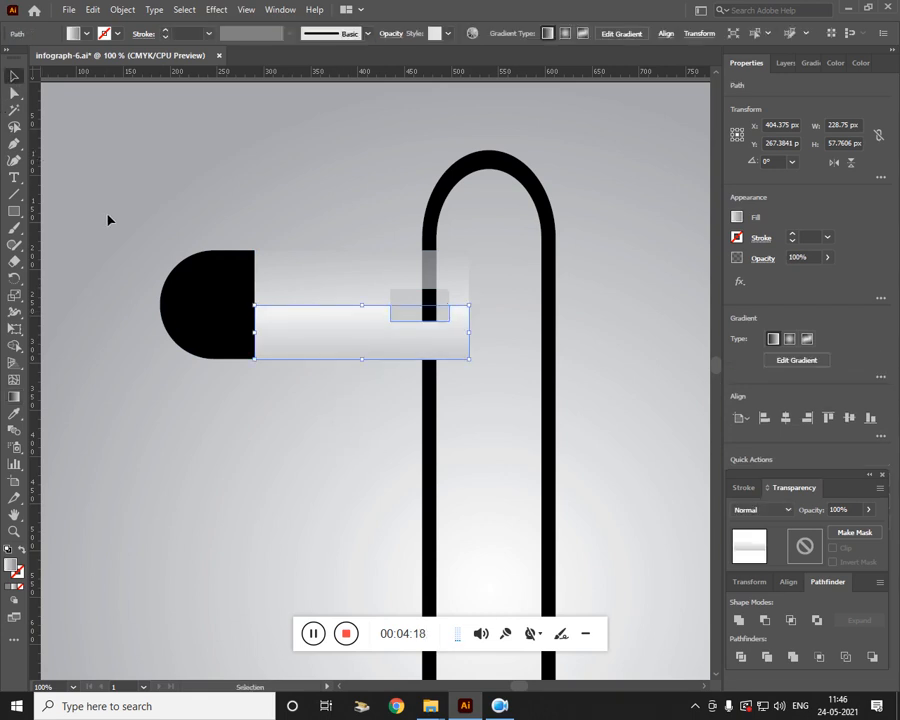
click(251, 558)
click(386, 267)
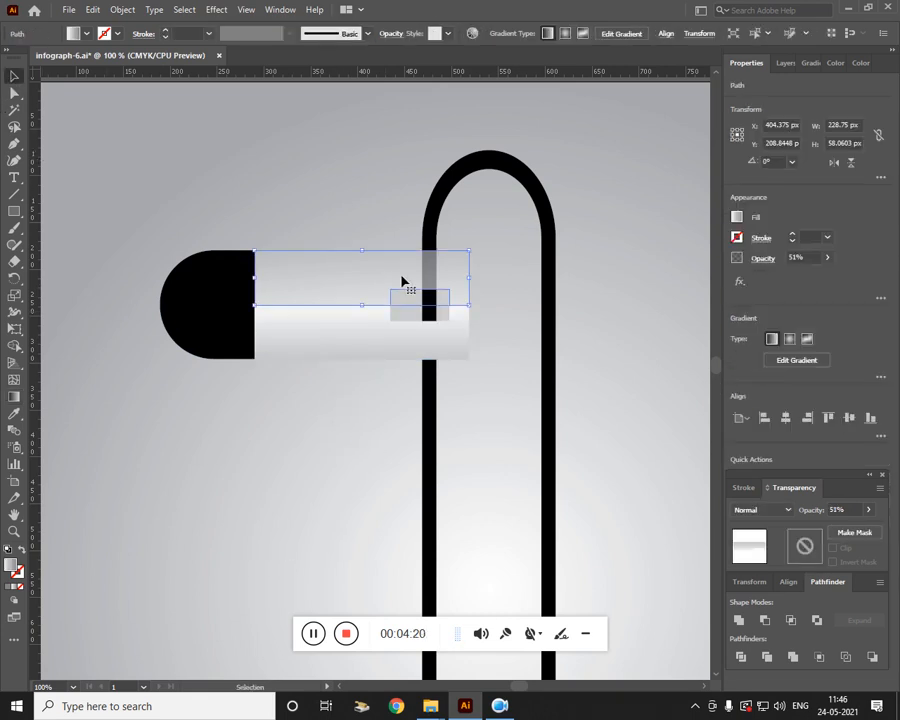
click(390, 34)
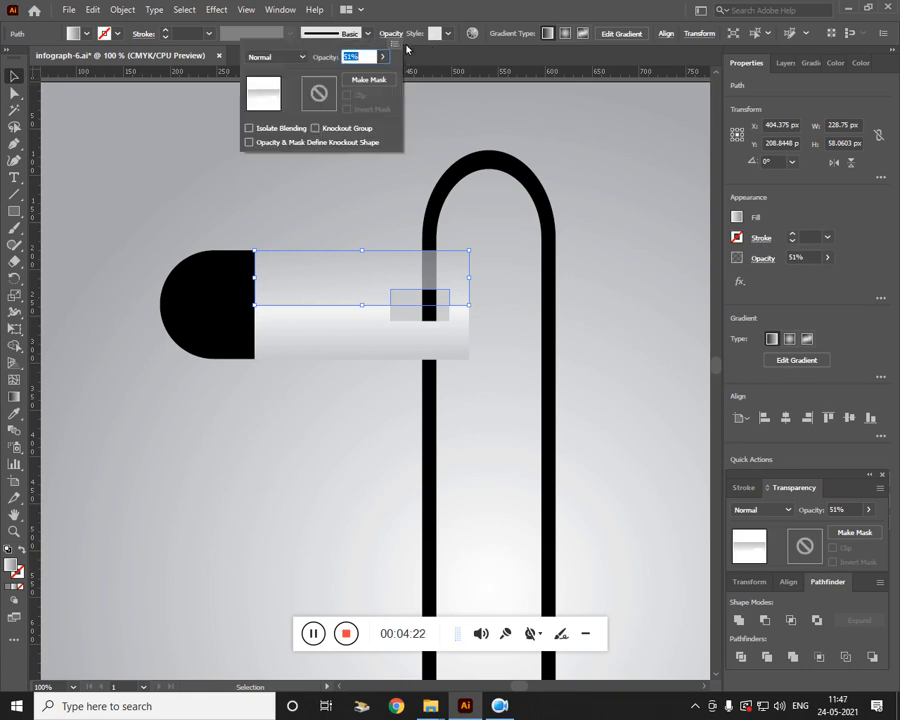
click(383, 56)
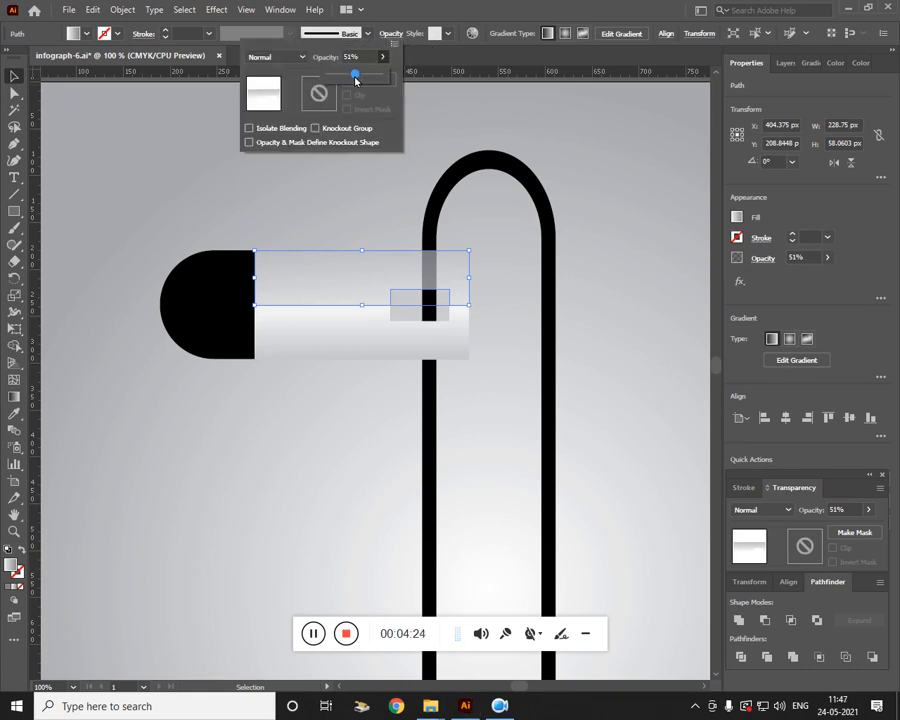
drag(355, 77, 384, 75)
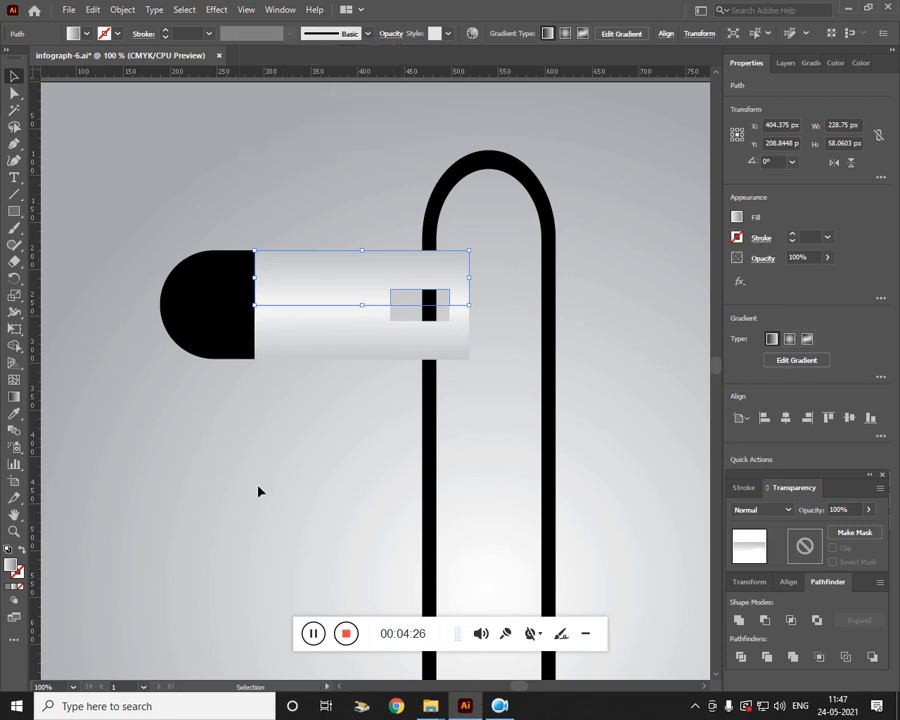
click(311, 494)
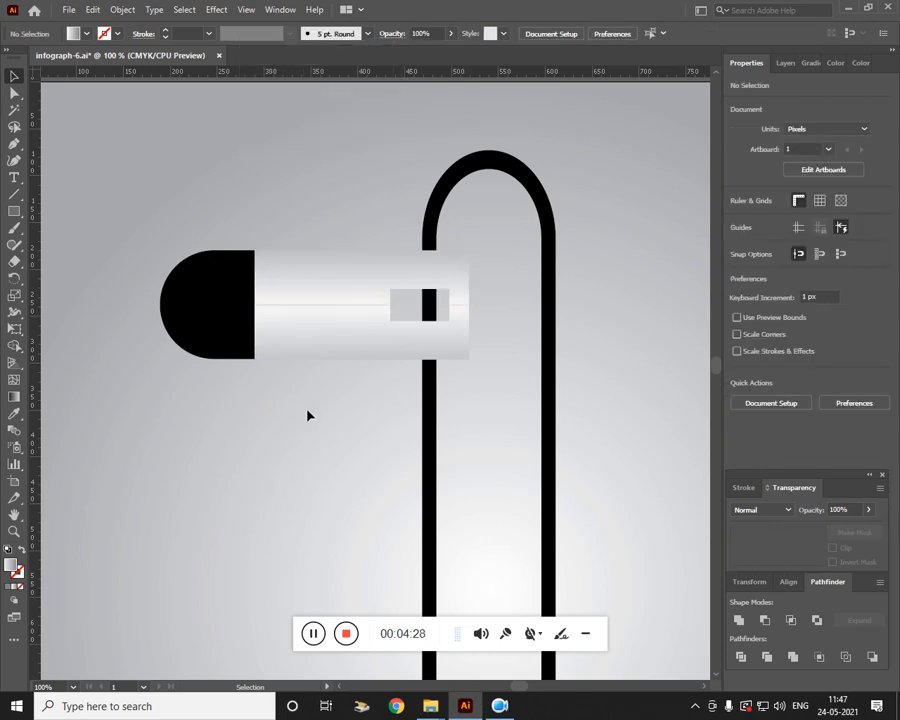
- Bring the black pill-shaped ring in front of both gradient strips
click(431, 432)
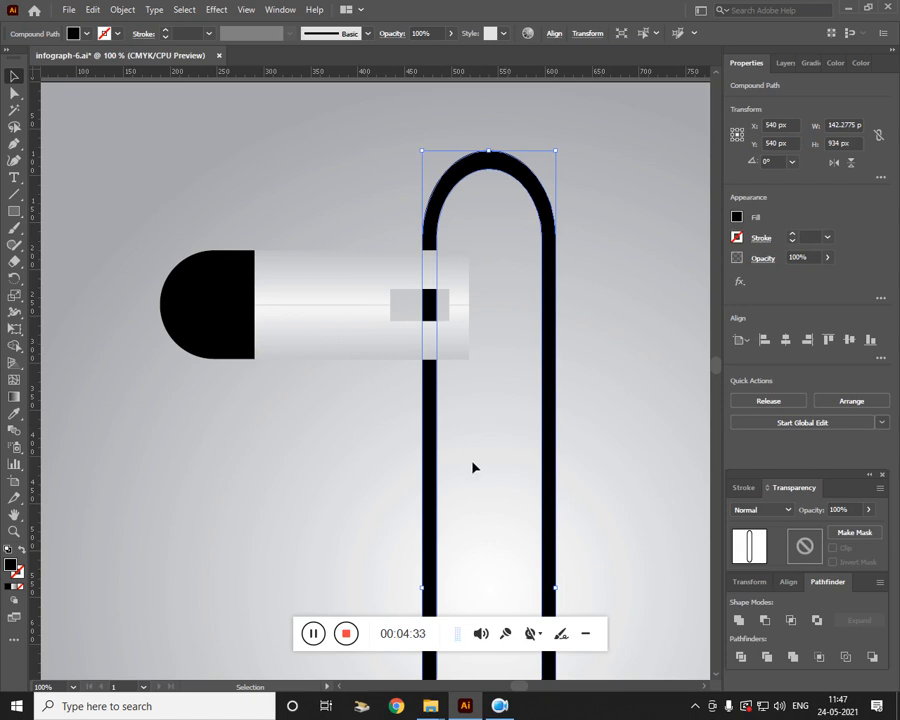
key(a)
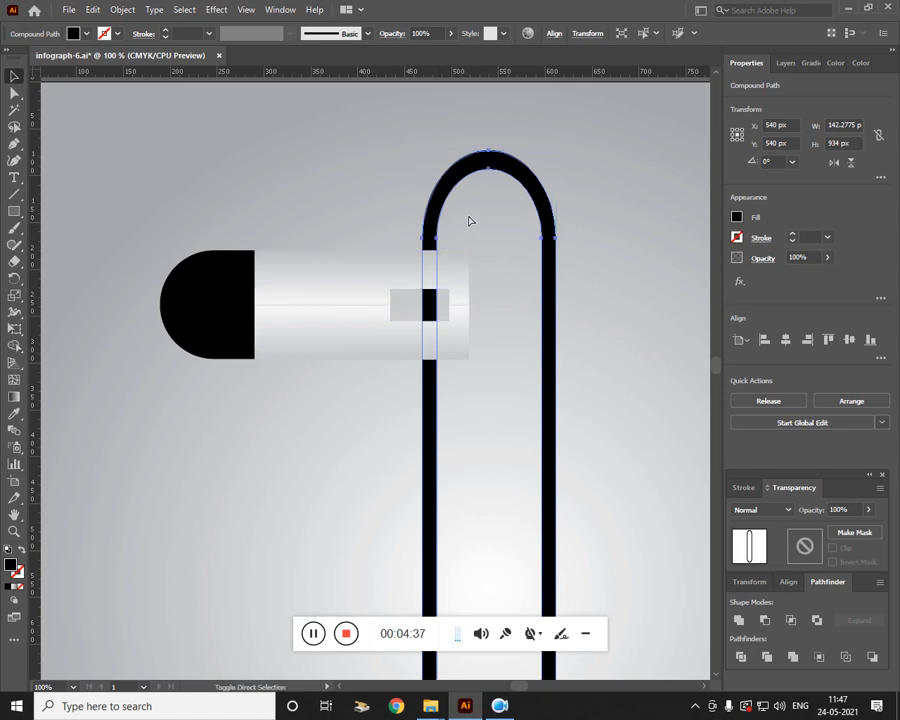
key(v)
click(318, 428)
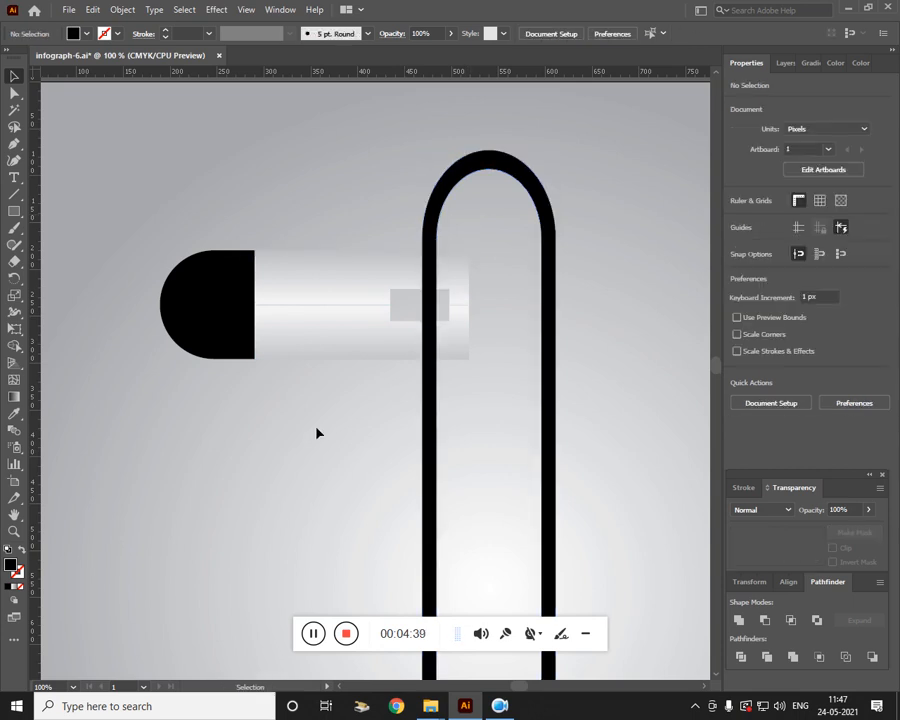
- Try placing the lower gradient strip in front of the ring, and return the ring to the top of the stacking order
click(321, 350)
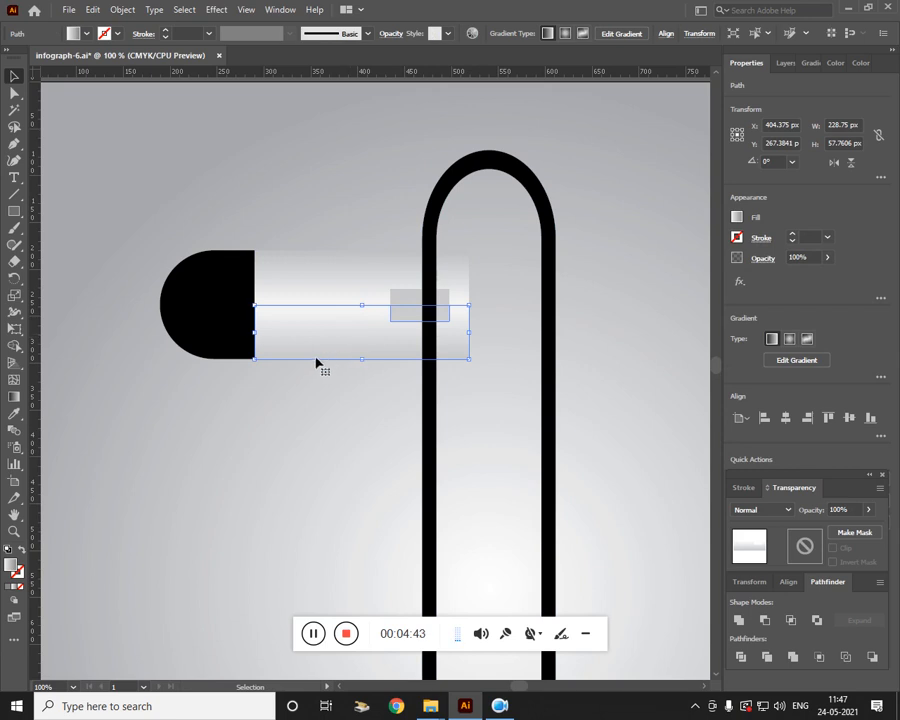
key(a)
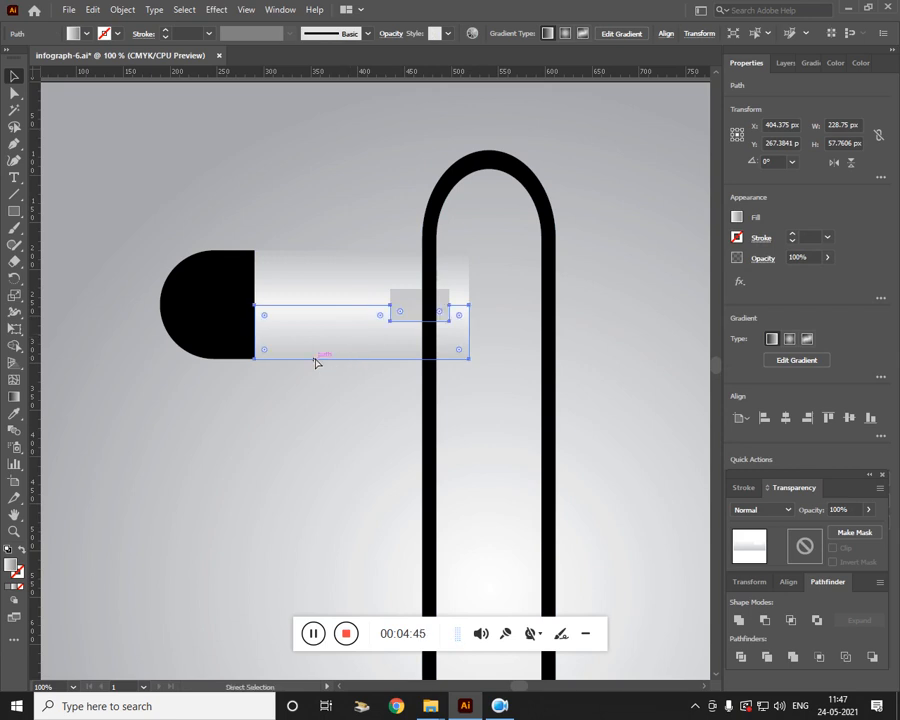
key(v)
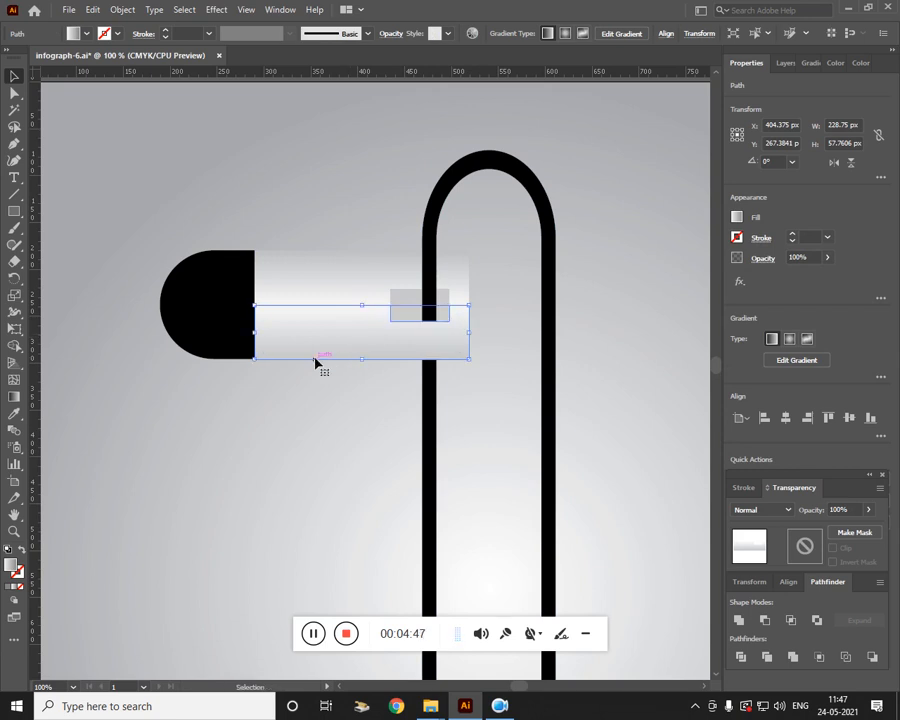
click(318, 452)
click(330, 305)
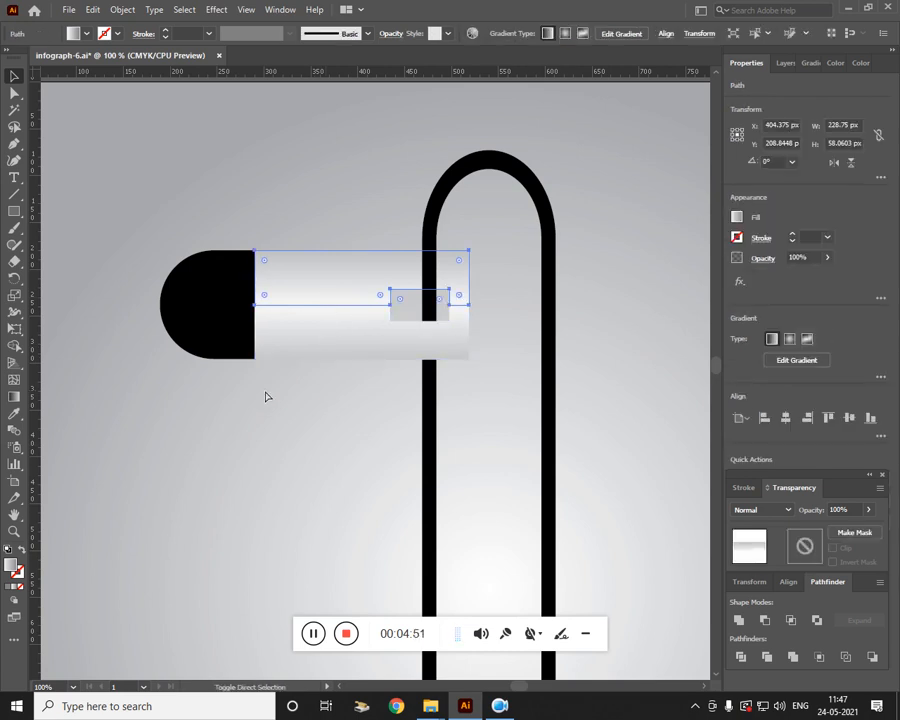
click(348, 467)
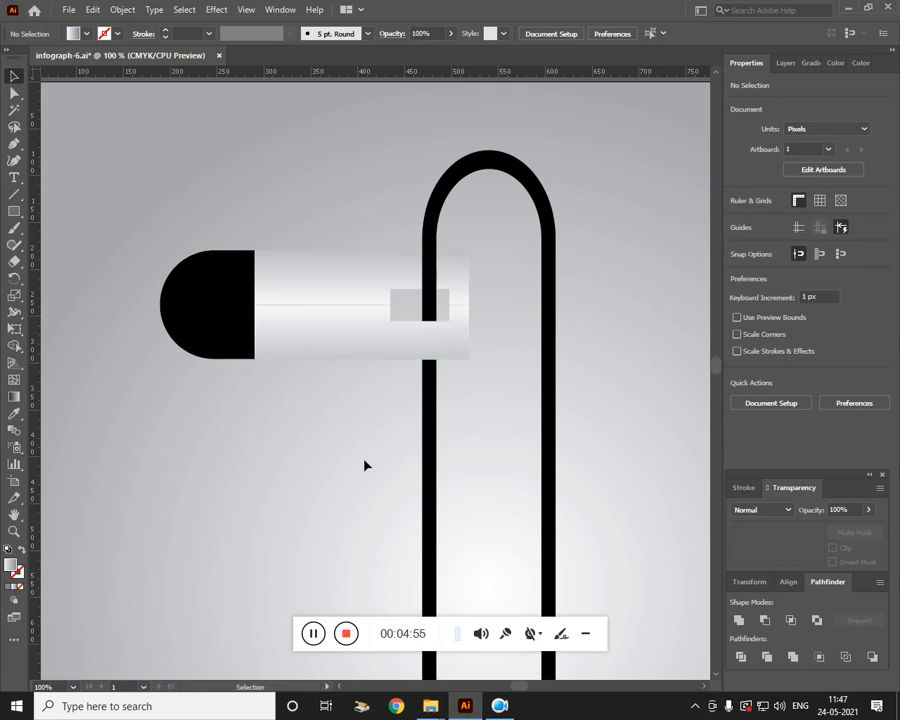
key(a)
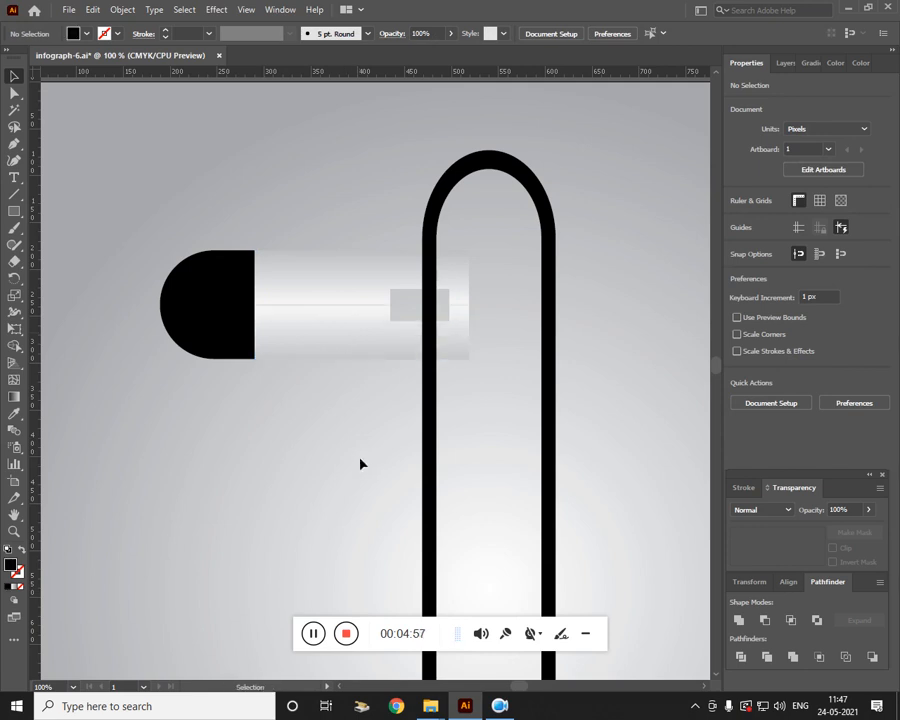
- Bring the upper gradient strip in front of the ring, keeping the lower strip behind it
click(357, 280)
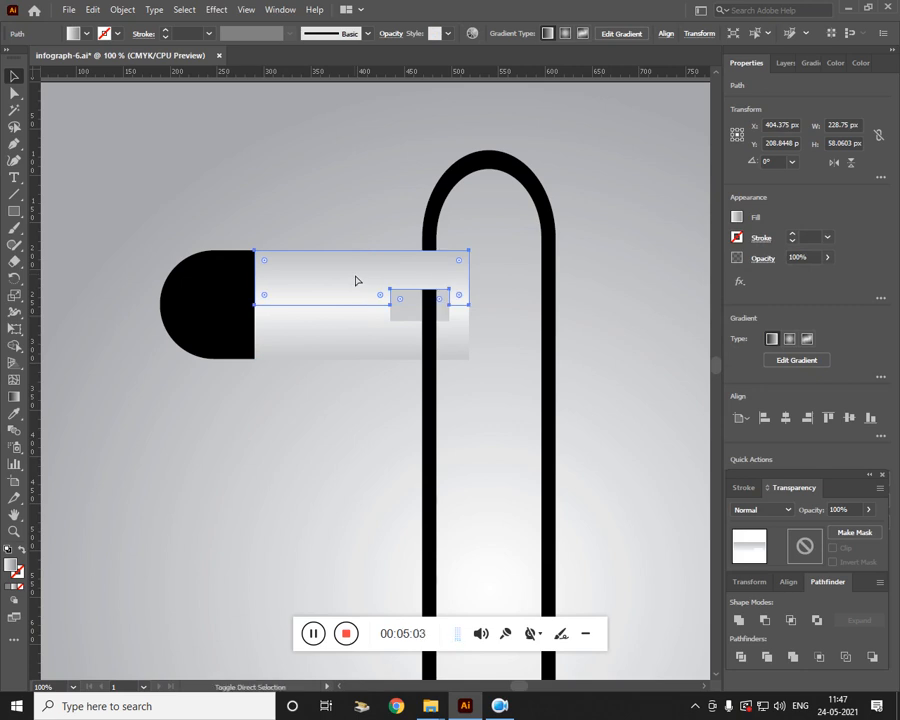
key(v)
click(392, 405)
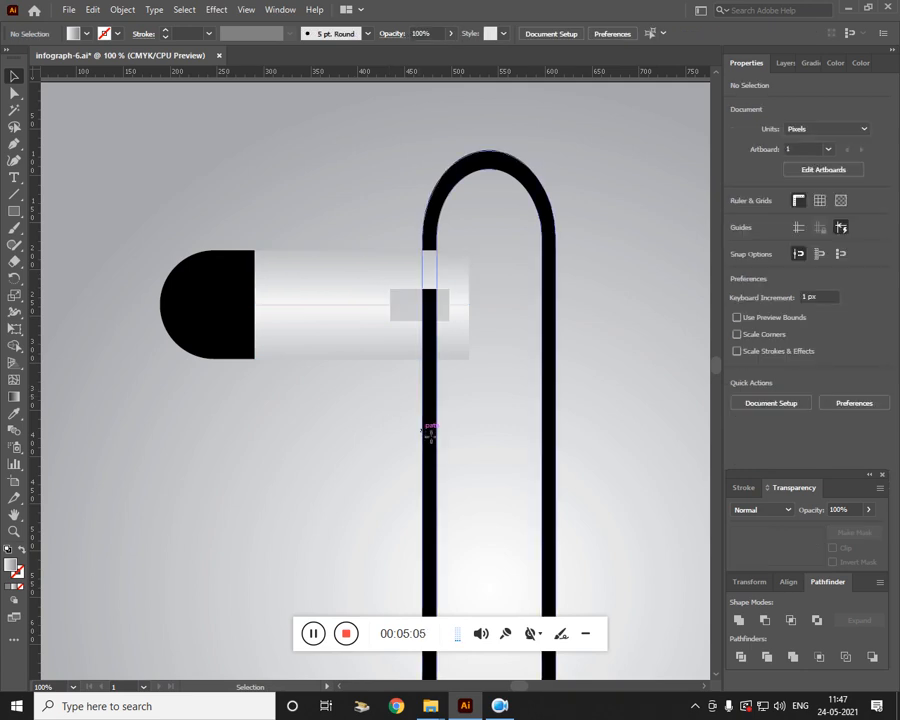
- Change the ring's black fill to light grey a0a0a0
click(428, 430)
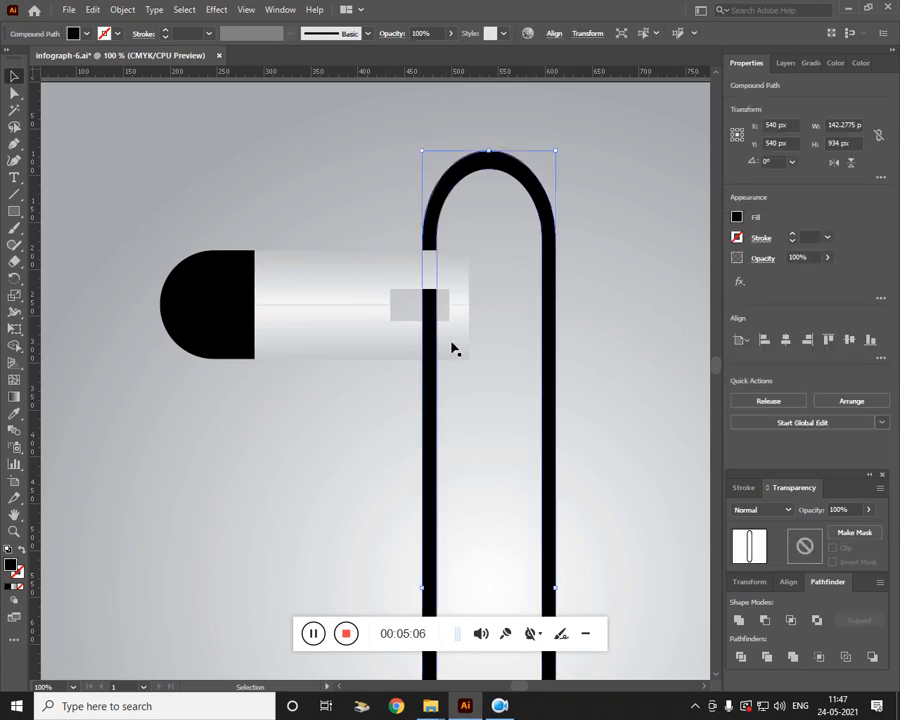
double_click(11, 568)
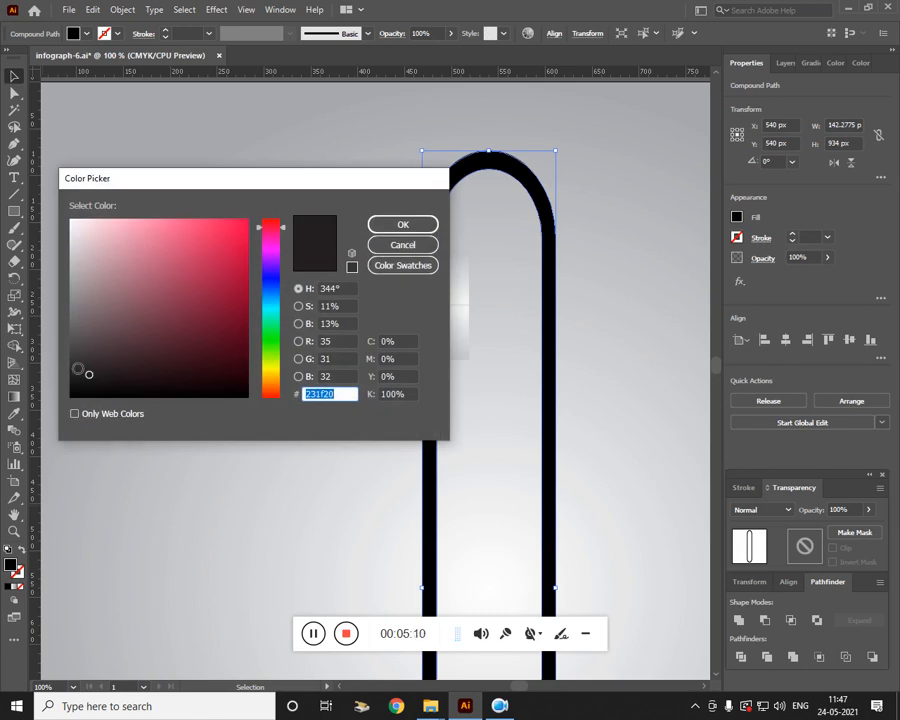
drag(77, 369, 77, 286)
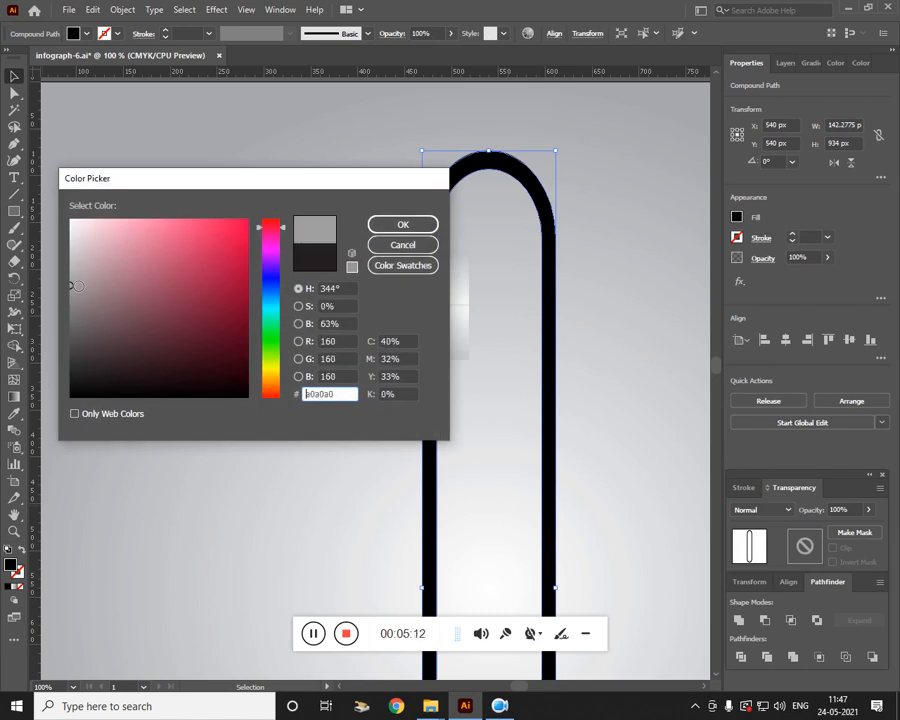
click(405, 225)
click(319, 475)
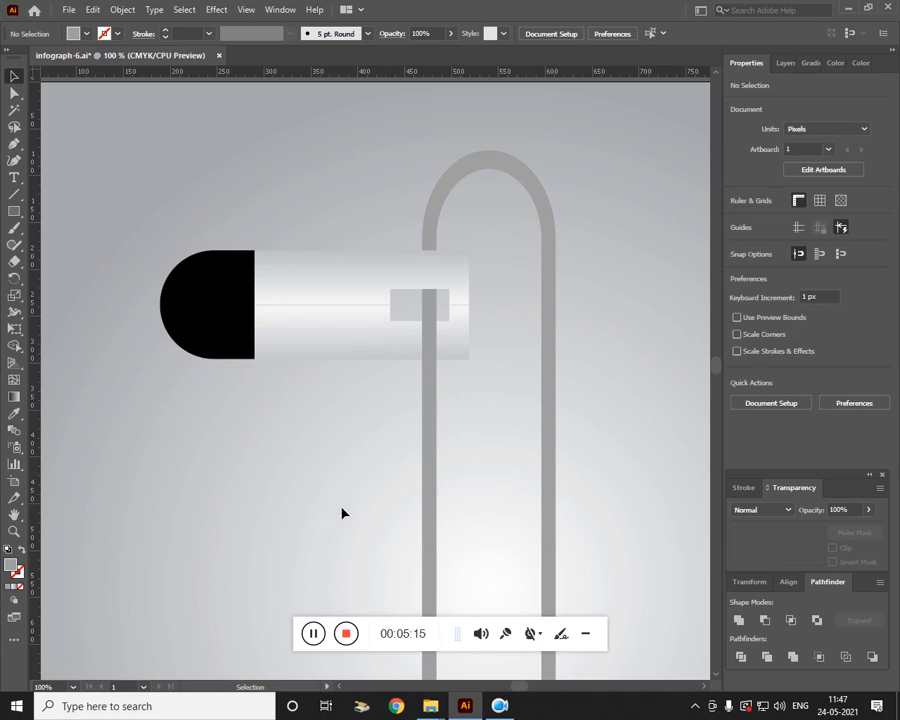
- Try a dark brownish-grey fill, 544d4f, on the ring
click(431, 486)
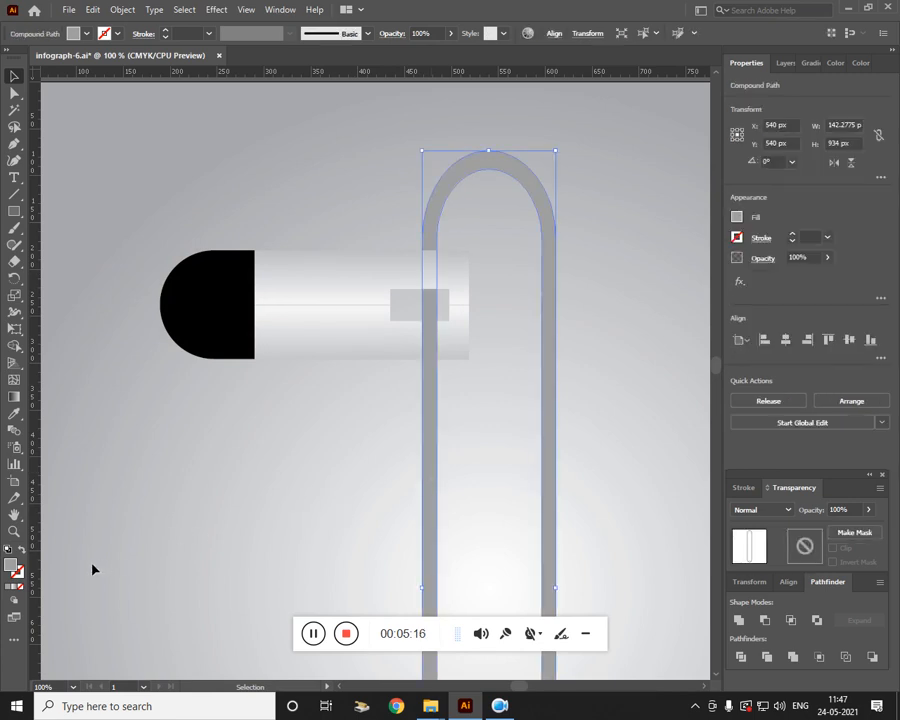
double_click(11, 565)
mouse_move(71, 340)
mouse_down()
mouse_move(73, 362)
mouse_move(74, 322)
mouse_move(113, 343)
mouse_move(99, 363)
mouse_move(92, 342)
mouse_up()
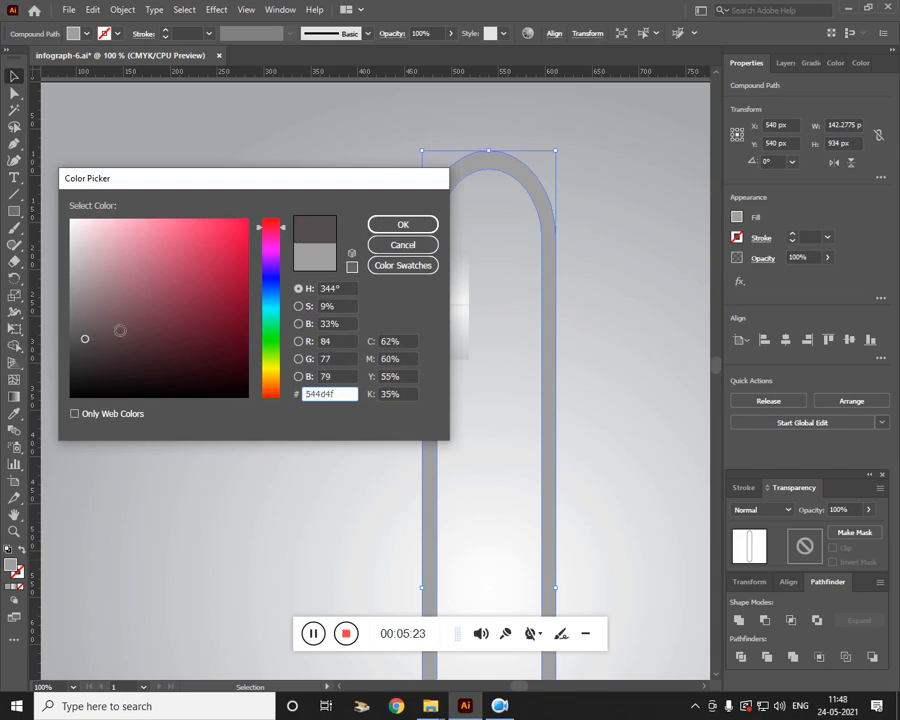
click(396, 226)
click(367, 500)
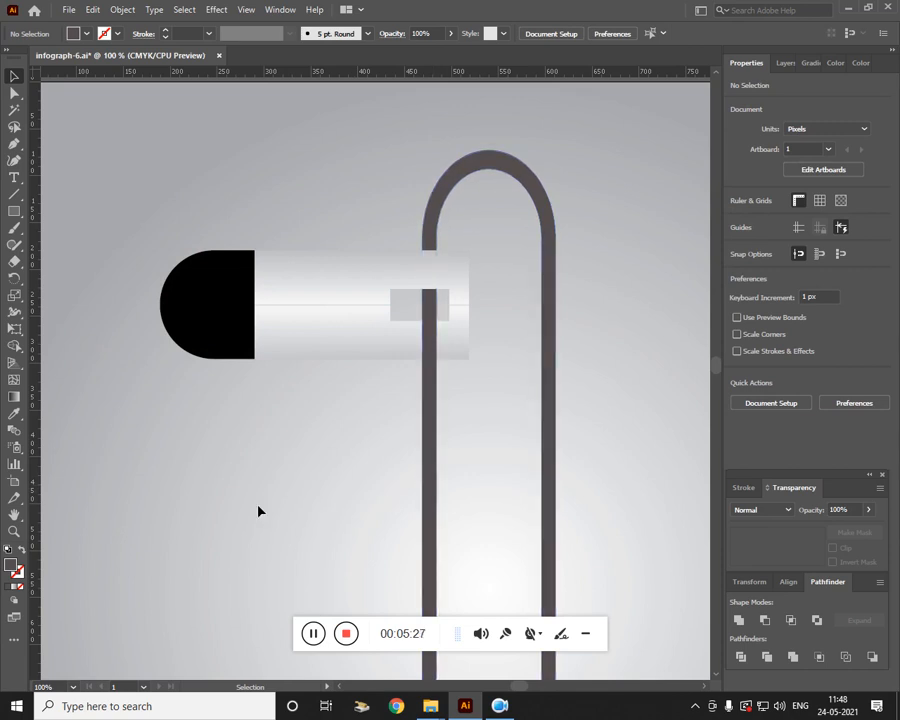
click(408, 356)
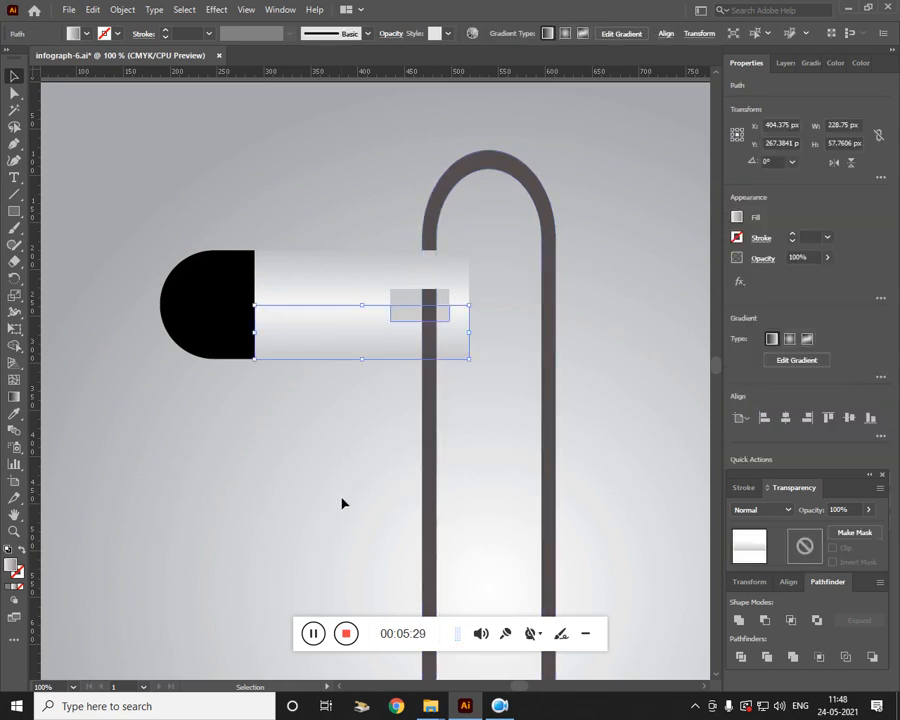
click(343, 502)
- Try a neutral mid-grey fill, 707070, on the ring
click(426, 457)
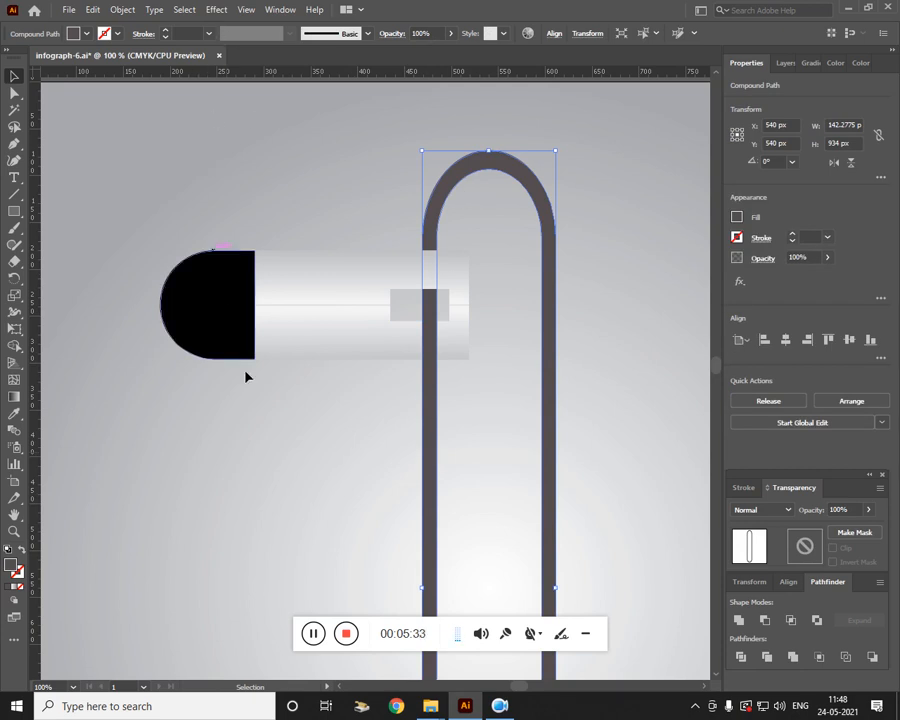
double_click(12, 566)
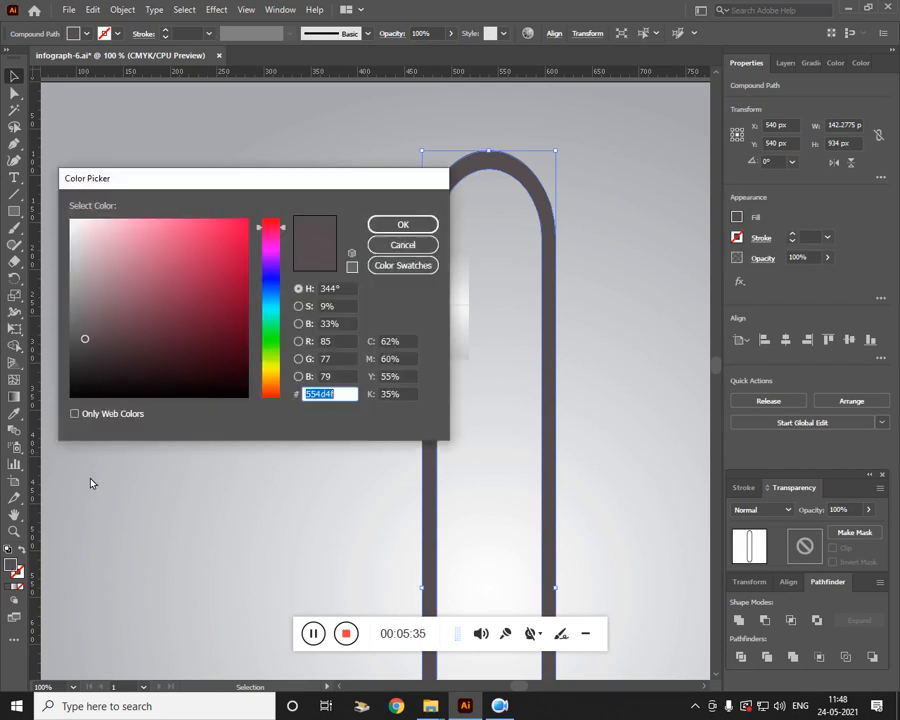
drag(98, 354, 72, 316)
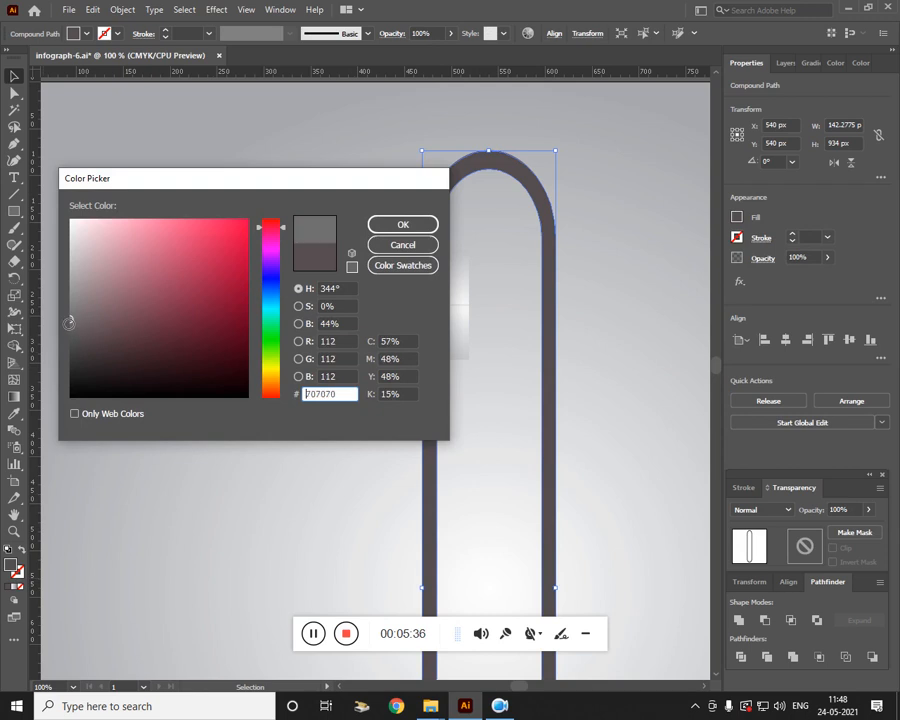
click(398, 225)
click(406, 490)
- Set the ring's fill to light grey a0a0a0
click(428, 482)
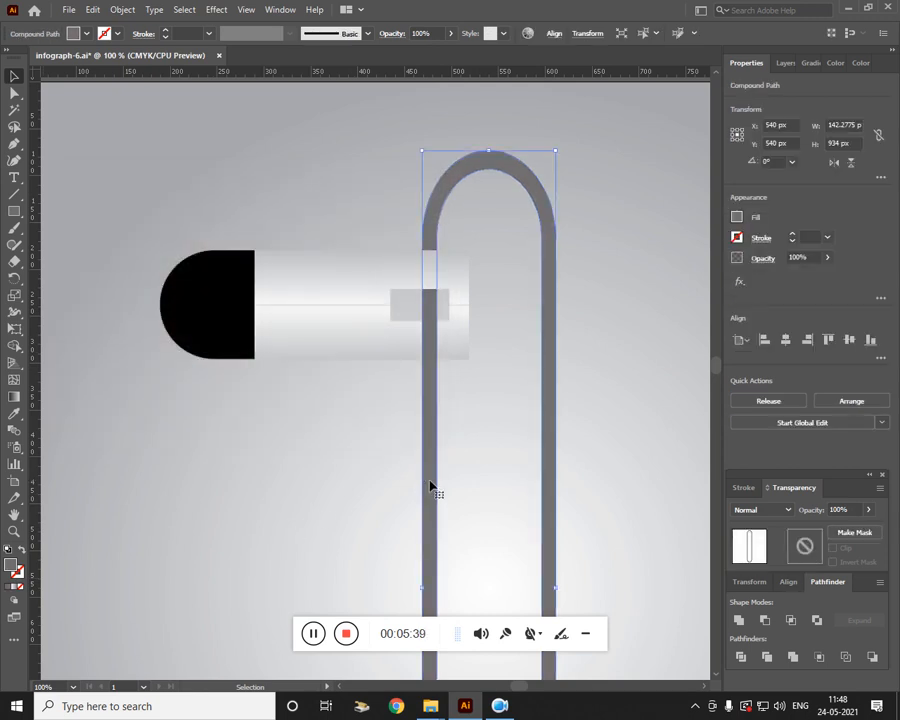
double_click(9, 565)
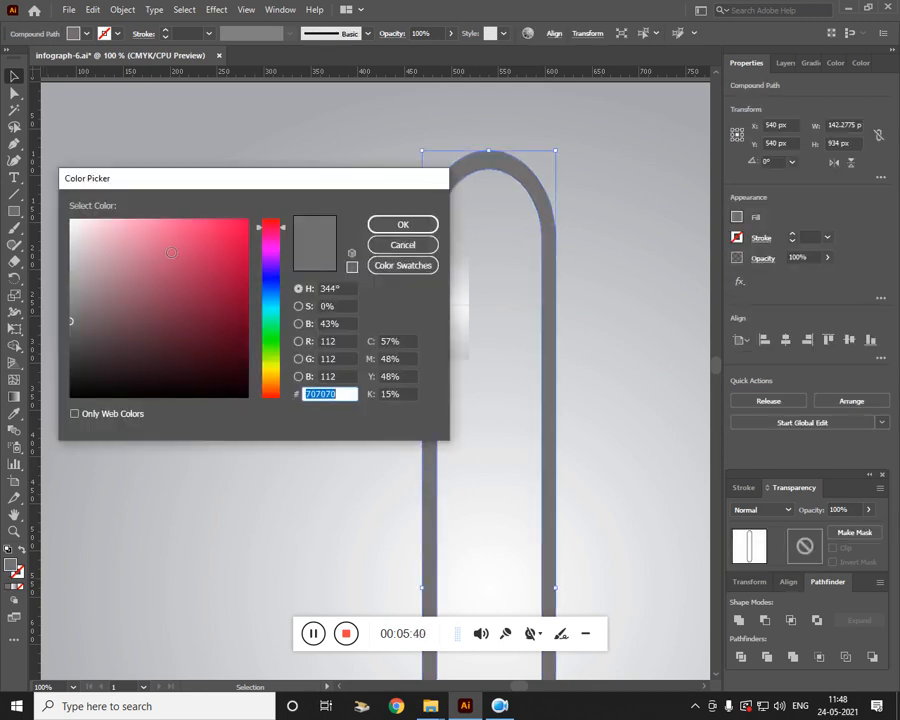
mouse_move(80, 290)
mouse_down()
mouse_move(72, 270)
mouse_move(66, 289)
mouse_up()
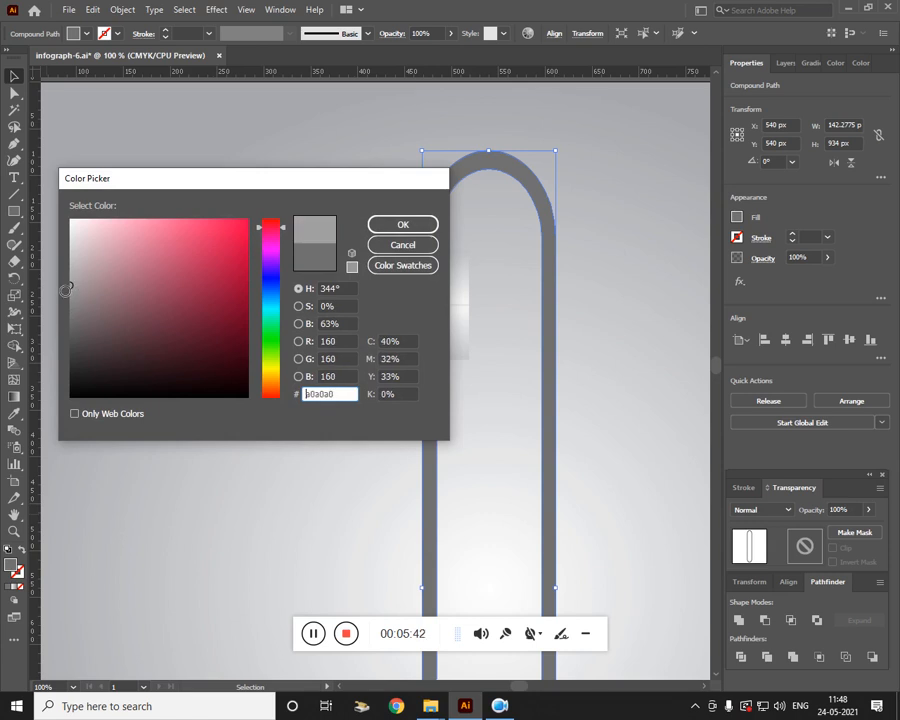
click(390, 224)
click(404, 468)
- Confirm the ring's a0a0a0 fill and add a drop shadow at 75% opacity, 3 px X offset, 8 px Y offset and 2 px blur
click(436, 457)
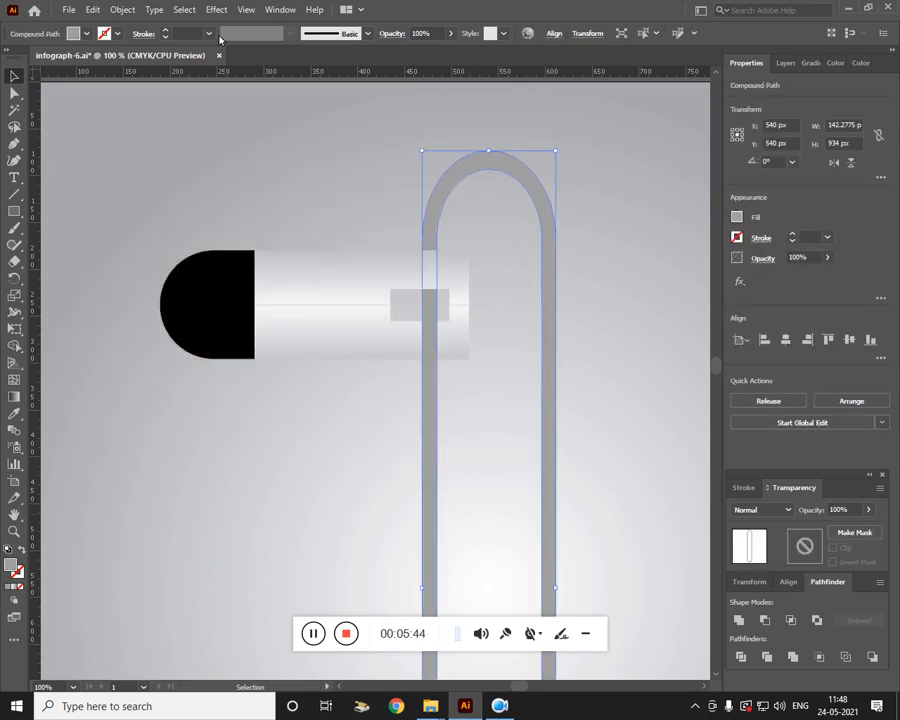
click(216, 9)
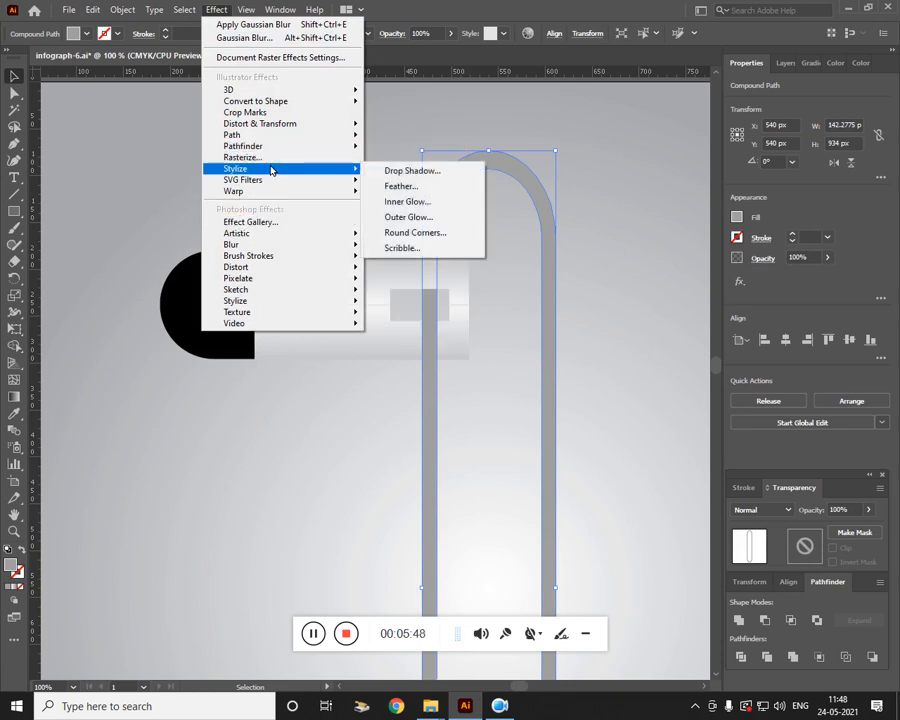
mouse_move(306, 176)
click(400, 172)
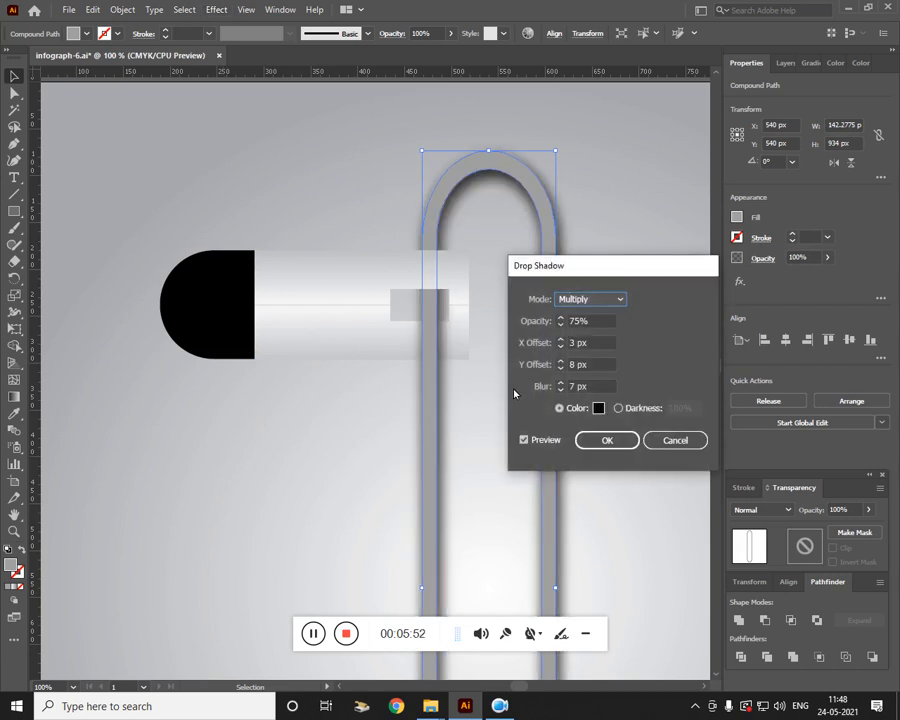
click(600, 348)
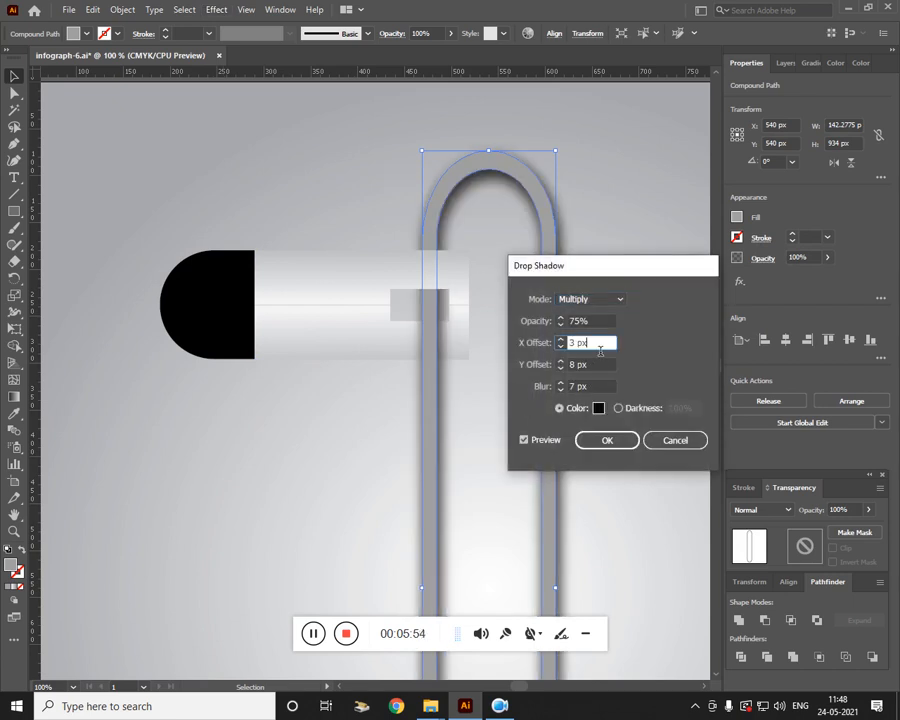
key(Tab)
key(Tab)
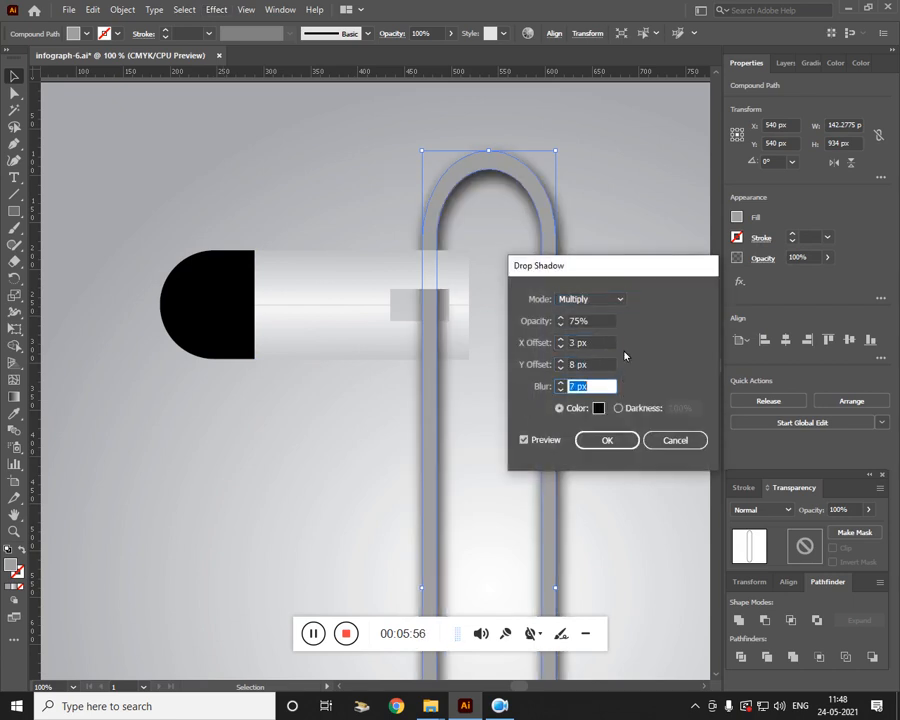
key(Down)
key(Down)
key(Down)
key(Down)
key(Down)
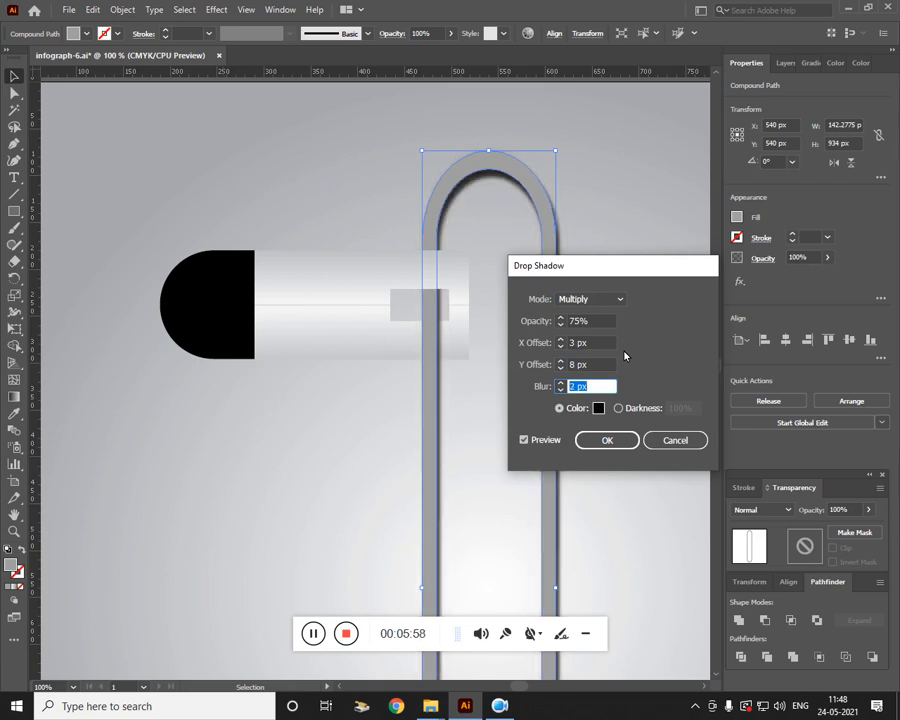
click(609, 441)
click(342, 476)
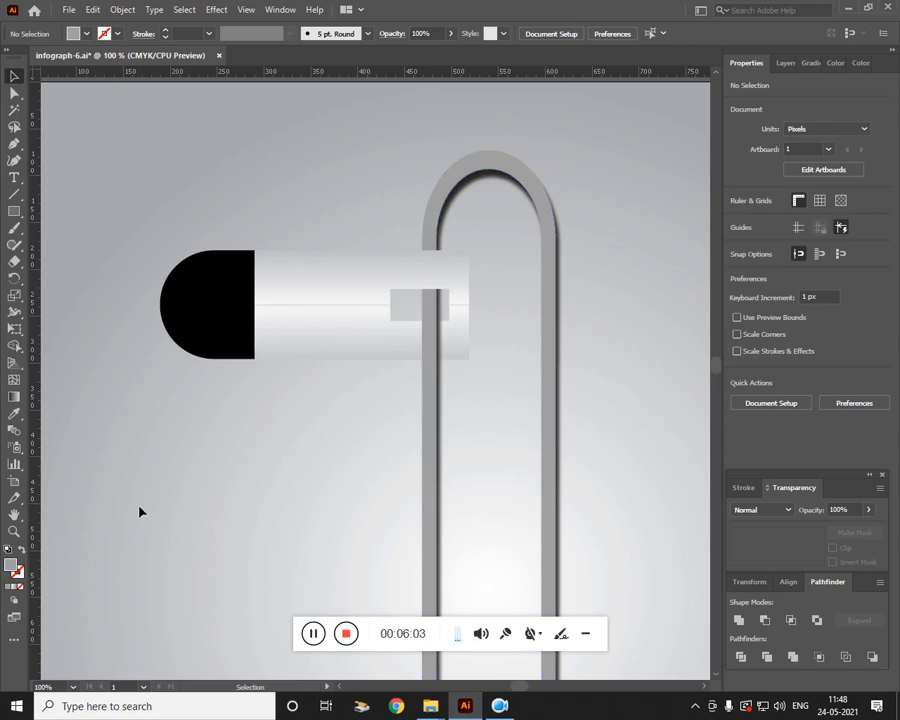
- Draw a small ellipse about 43 px wide over the strip's slot where the ring enters, and stretch its height to 30 px
drag(21, 211, 74, 250)
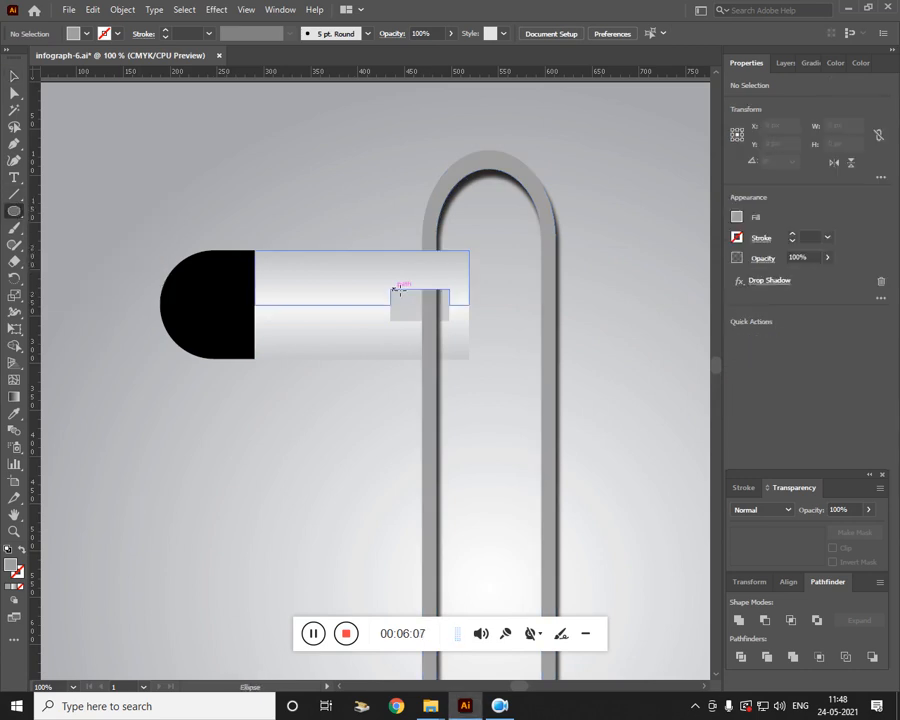
drag(416, 290, 455, 313)
key(ctrl+equal)
key(ctrl+equal)
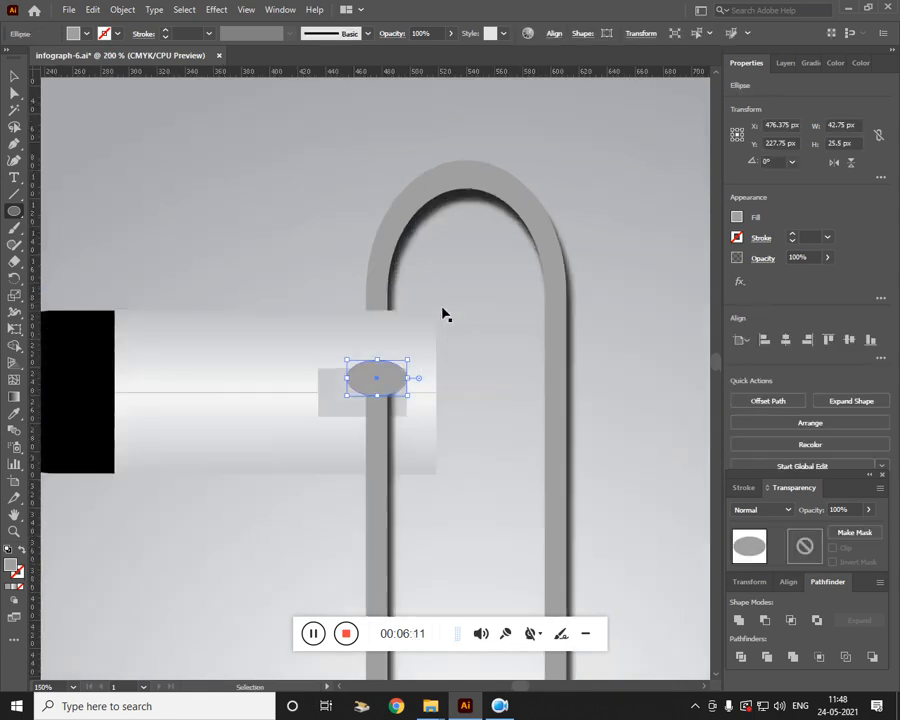
drag(383, 362, 380, 347)
key(ctrl+minus)
key(ctrl+minus)
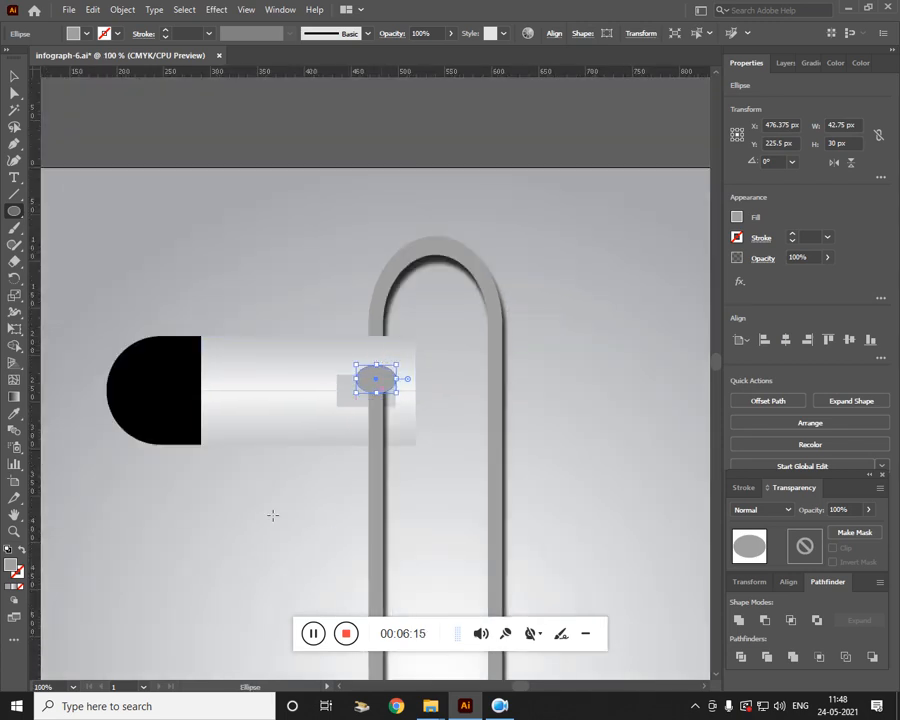
- Fill the ellipse with near-black 020202
double_click(13, 567)
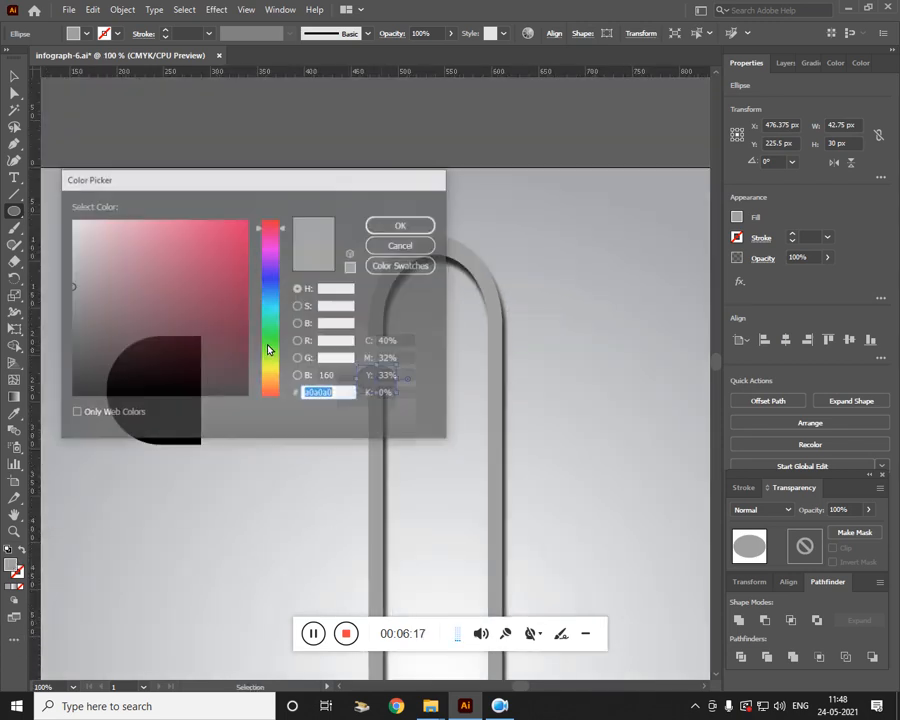
click(72, 399)
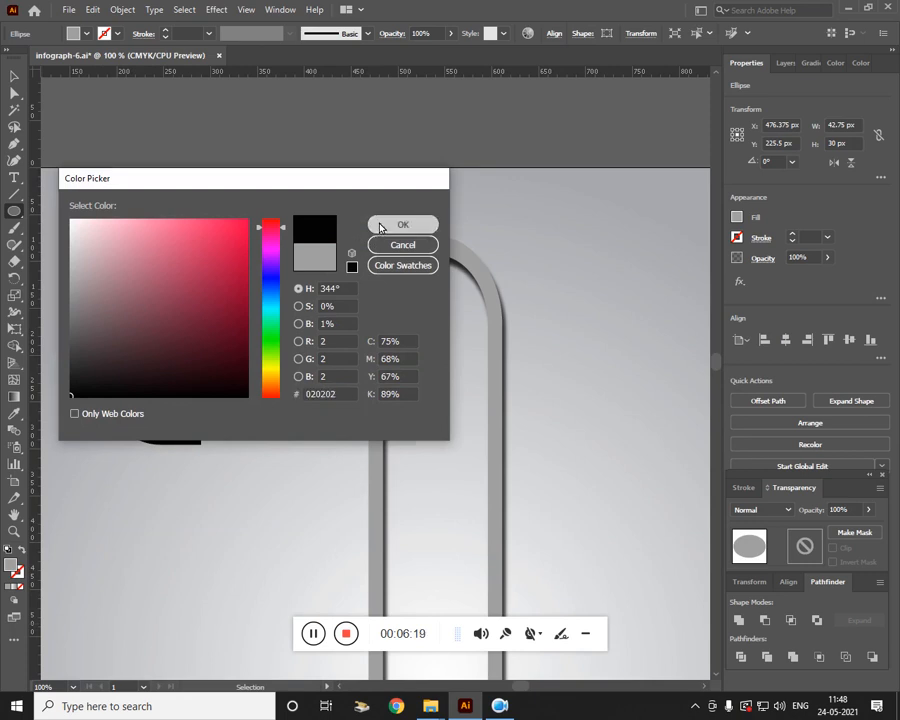
click(380, 225)
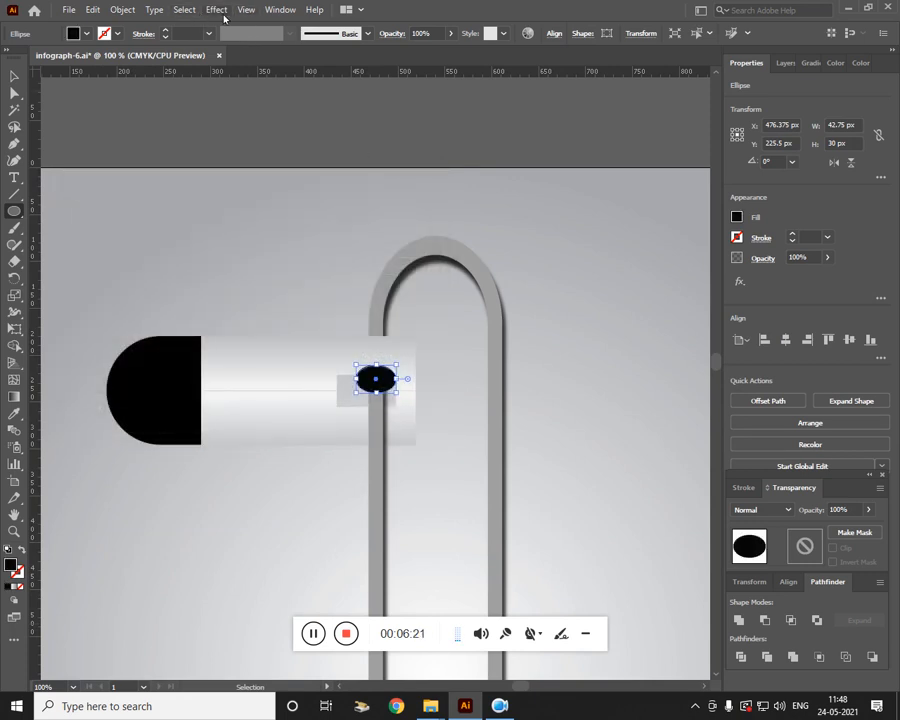
- Apply a Gaussian Blur with a radius of about 52 pixels to the ellipse
click(217, 10)
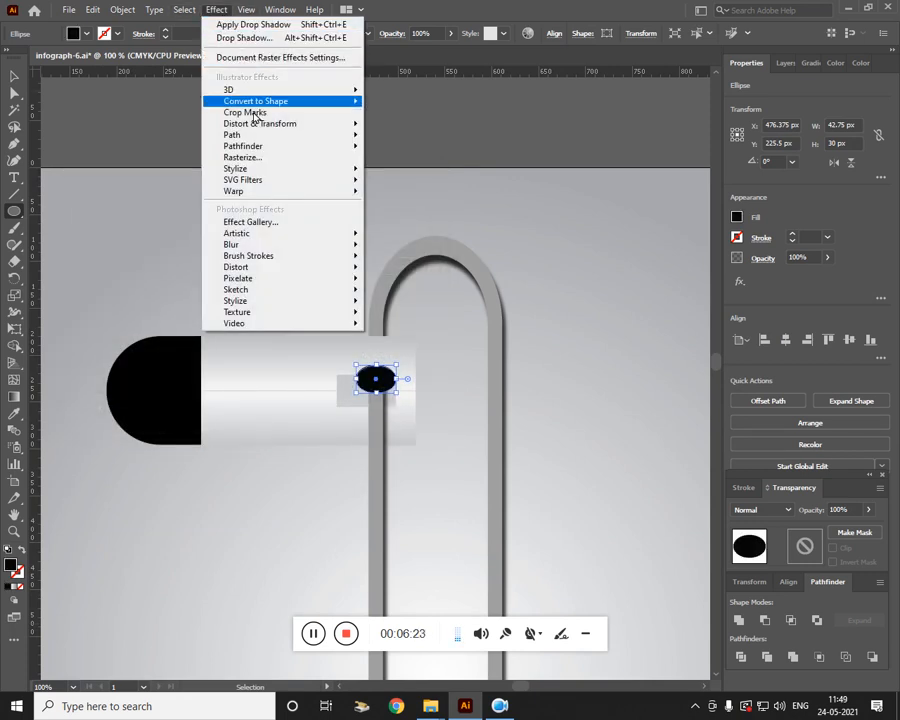
mouse_move(253, 257)
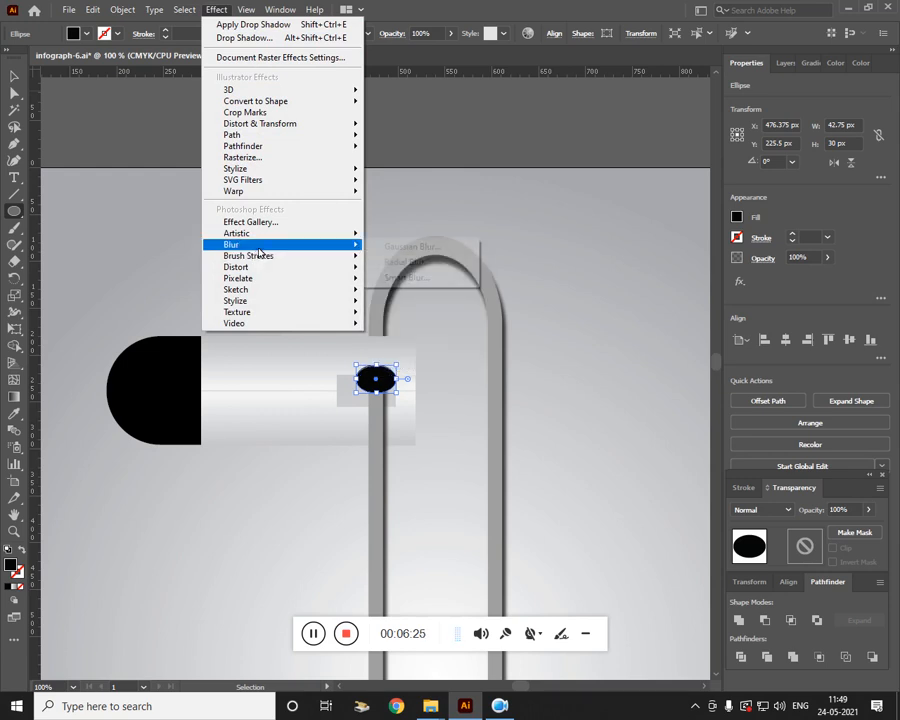
click(406, 248)
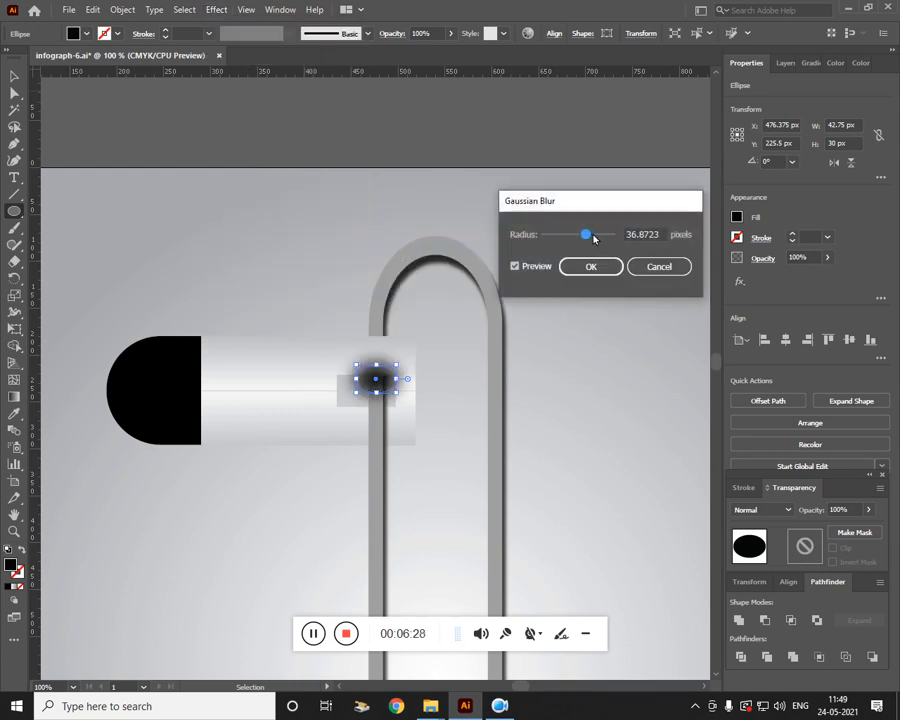
drag(586, 235, 590, 237)
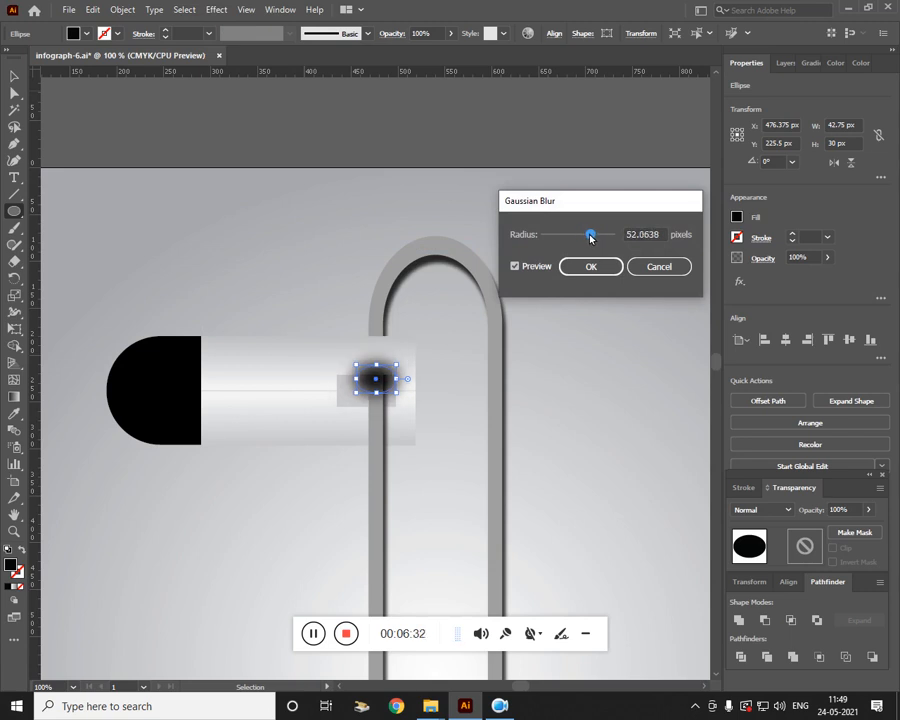
click(591, 266)
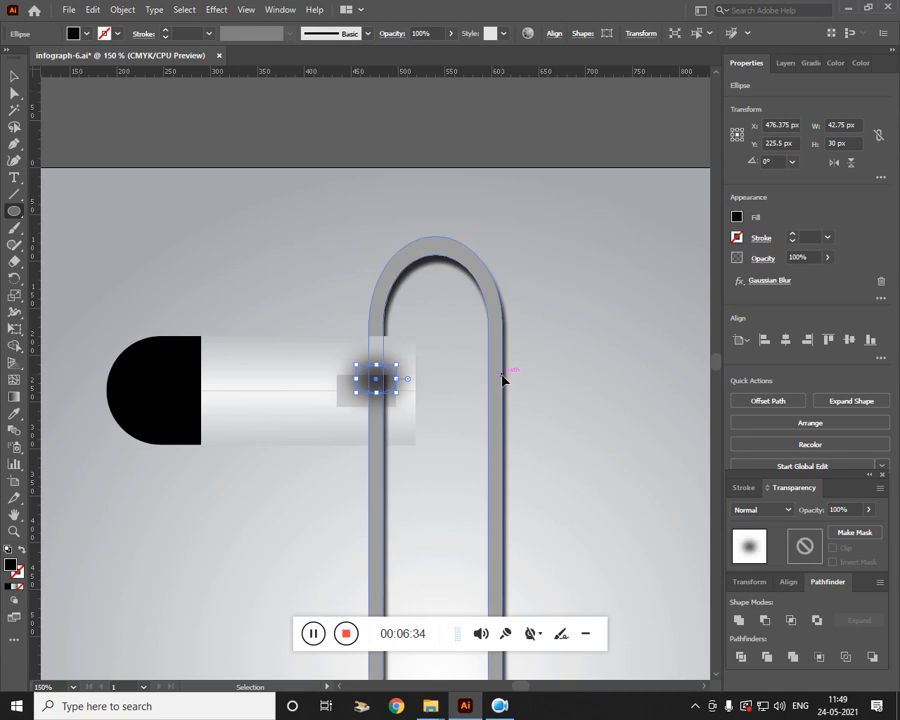
- Flatten the blurred ellipse to about 22 px high from its lower edge
key(ctrl+equal)
drag(386, 410, 384, 390)
click(14, 76)
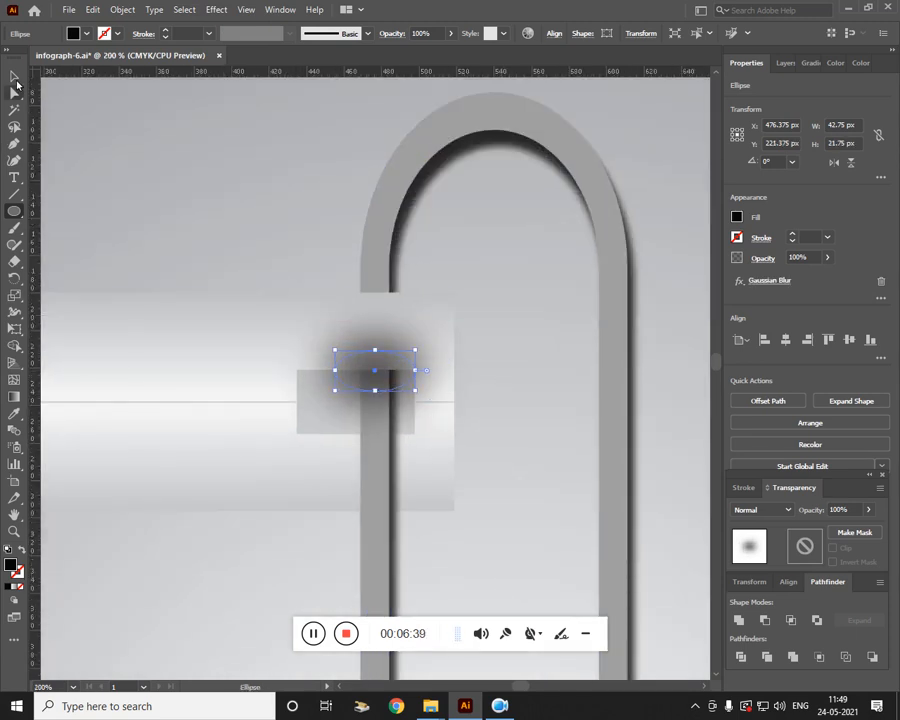
click(144, 202)
- Send the blurred ellipse behind the strip's upper half so it shades only the slot area below
click(410, 371)
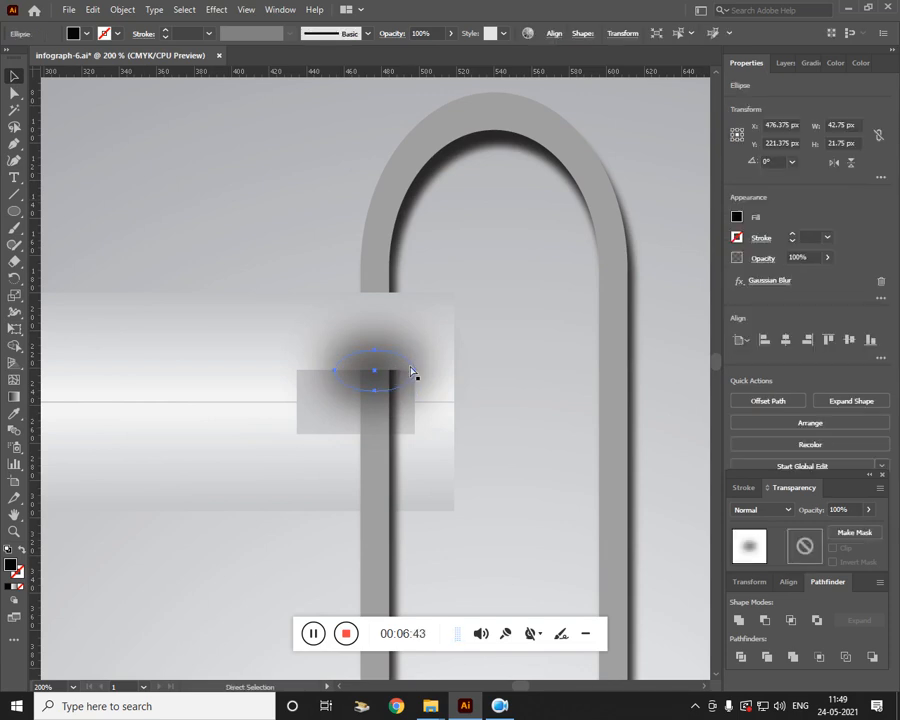
key(Delete)
scroll(270, 197, down, 1)
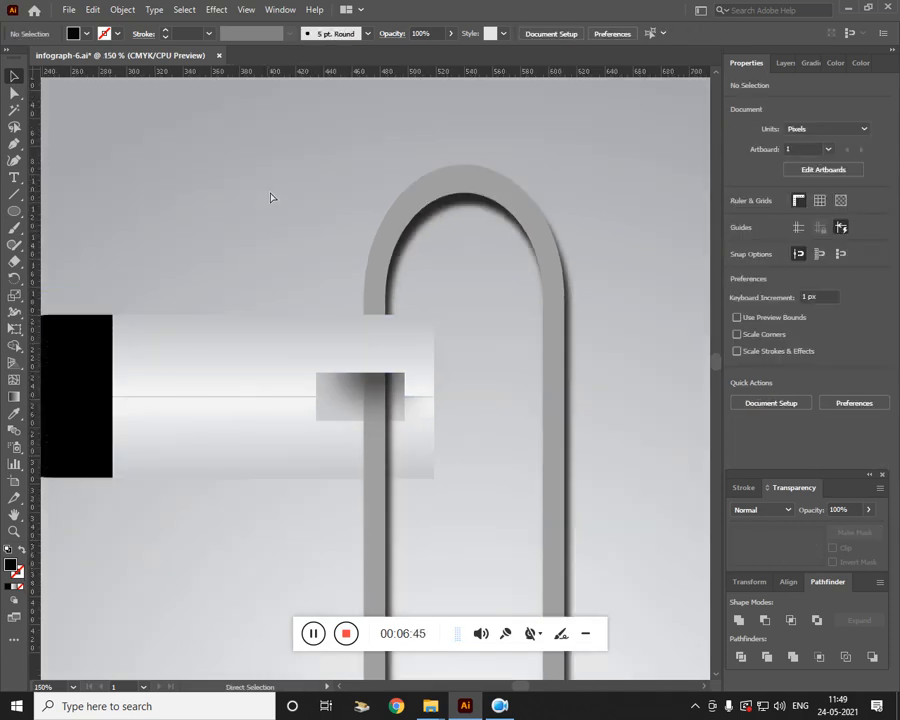
scroll(270, 197, down, 1)
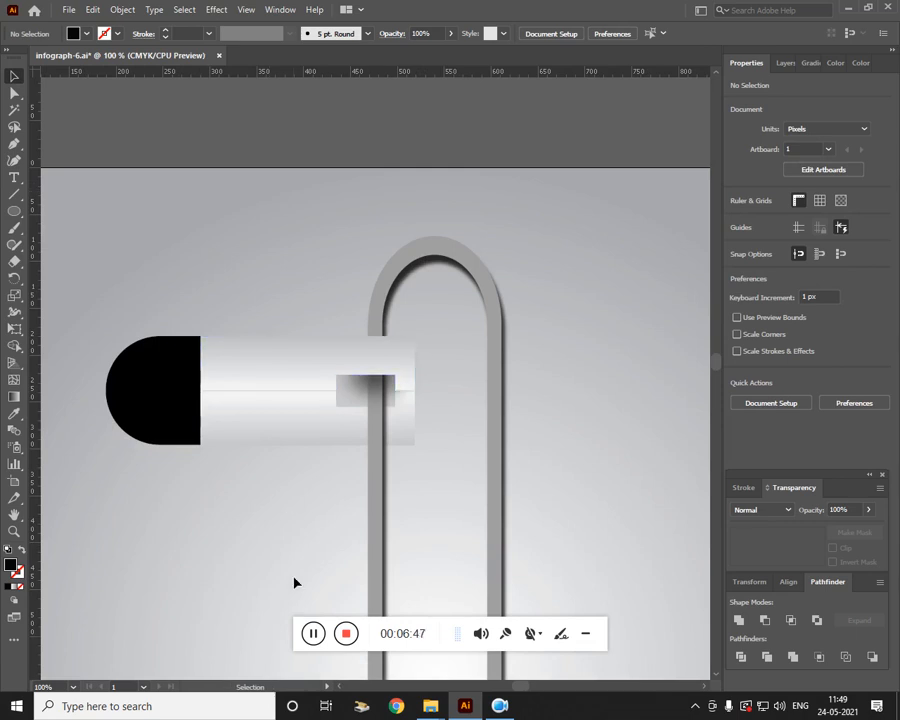
- Examine the finished reference infographic beside the artboard, focusing on its numbered caps and label strips
key(ctrl+minus)
key(ctrl+minus)
key(ctrl+minus)
key(ctrl+minus)
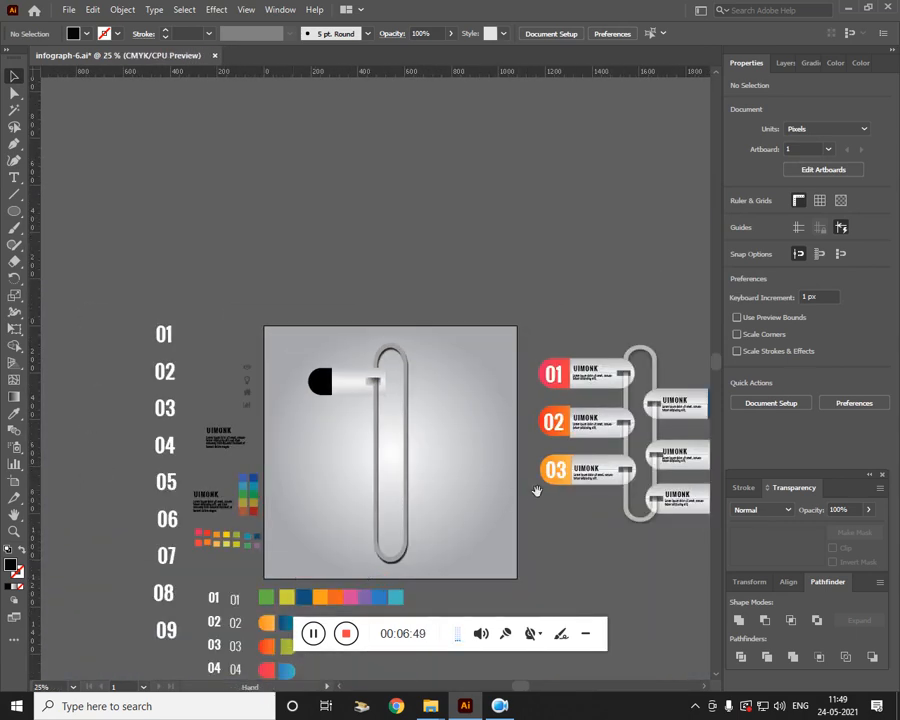
drag(548, 482, 472, 485)
key(ctrl+plus)
key(ctrl+plus)
drag(540, 404, 323, 388)
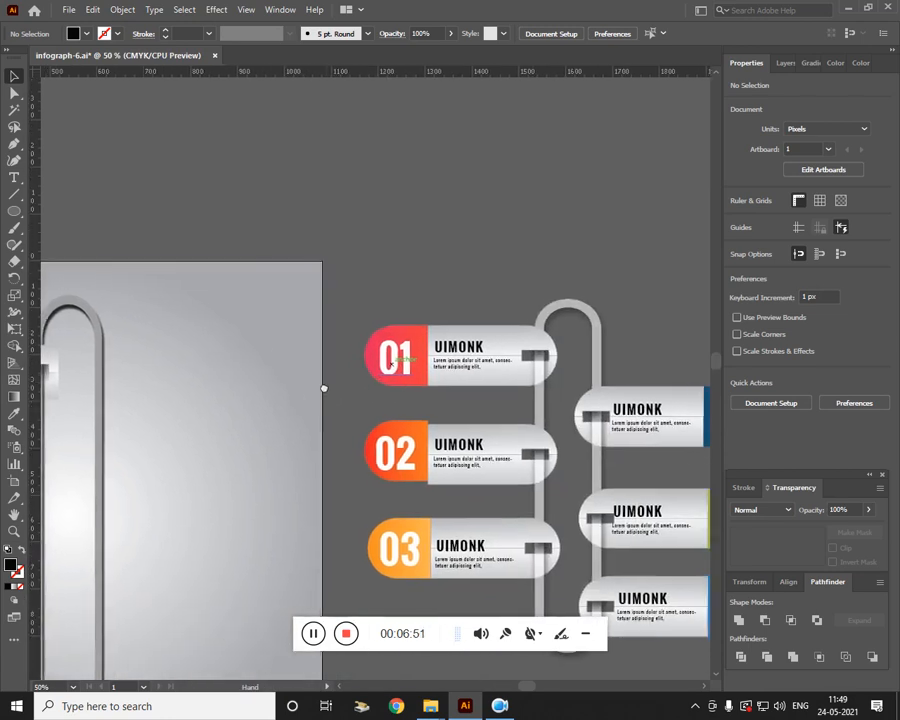
scroll(394, 374, up, 1)
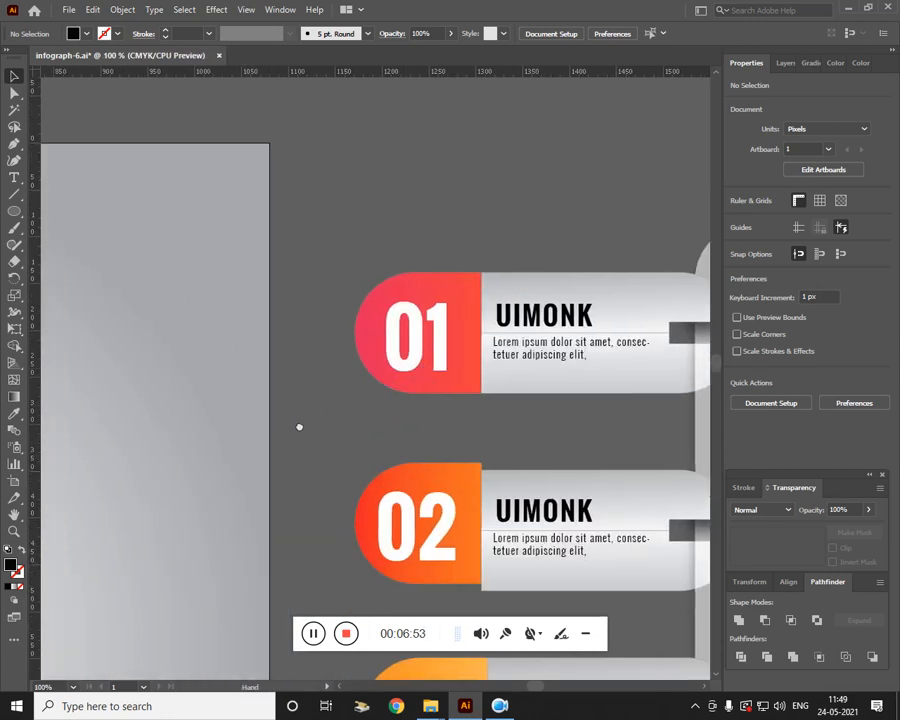
drag(299, 427, 432, 420)
drag(220, 429, 406, 422)
drag(322, 429, 500, 429)
drag(358, 464, 504, 436)
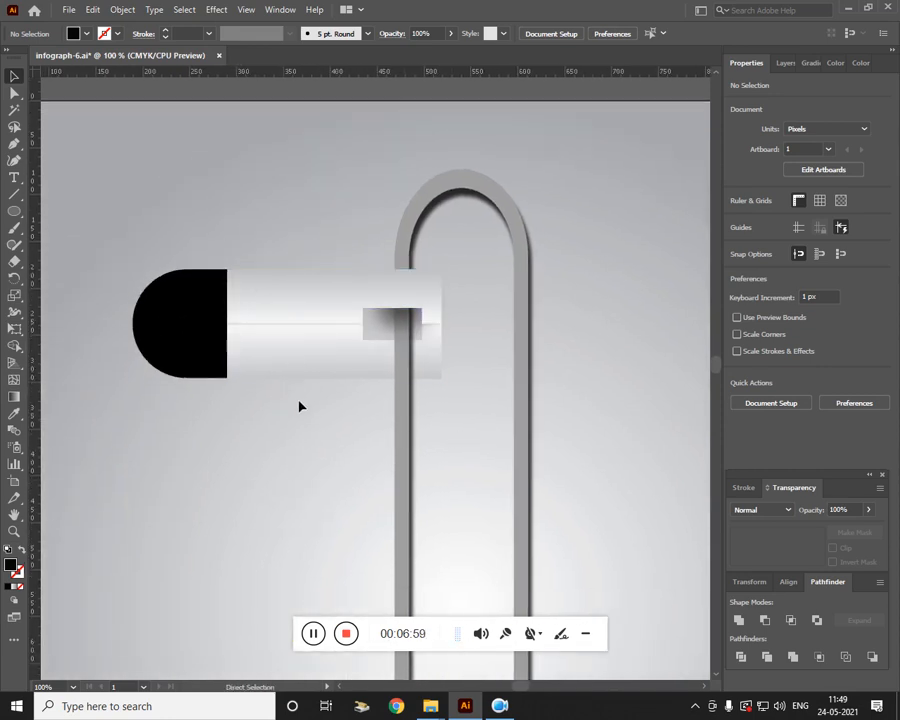
- Duplicate the two strip halves and the black rounded cap lower on the ring, nudging the copy's upper half down 5 px
drag(299, 406, 309, 450)
drag(304, 192, 301, 384)
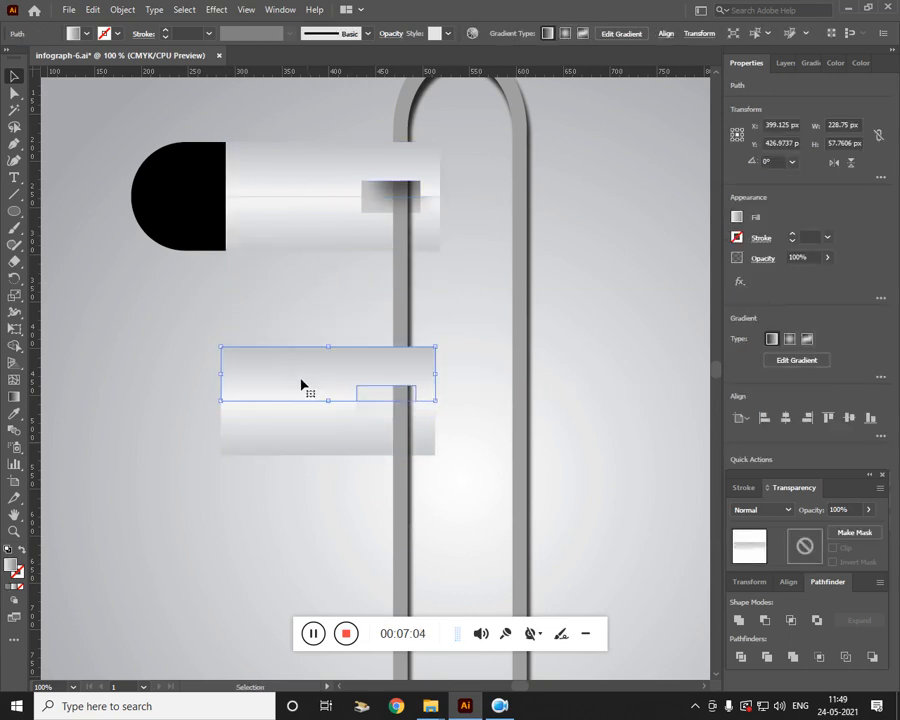
key(Down)
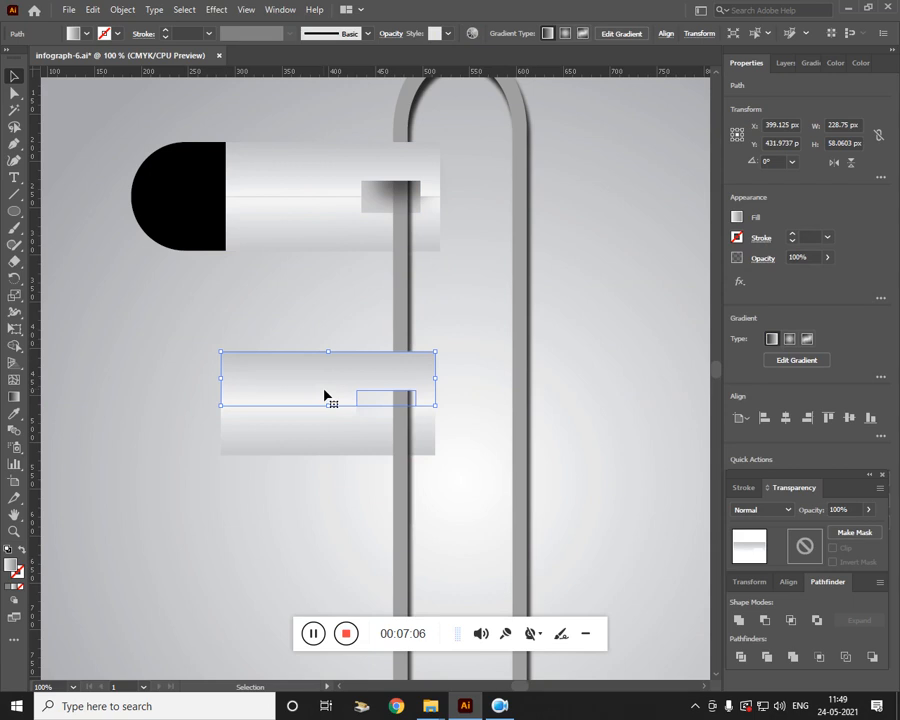
click(329, 502)
drag(209, 205, 203, 416)
click(225, 506)
- Move the copied strip's lower half down about 4 px beneath its upper half
key(ctrl+=)
key(ctrl+=)
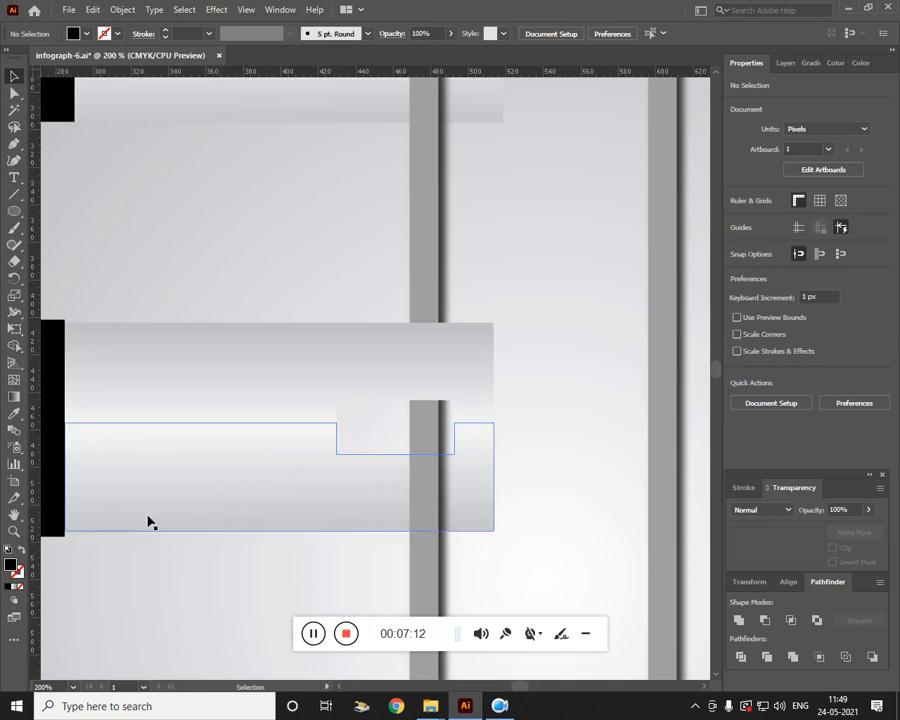
drag(148, 520, 152, 531)
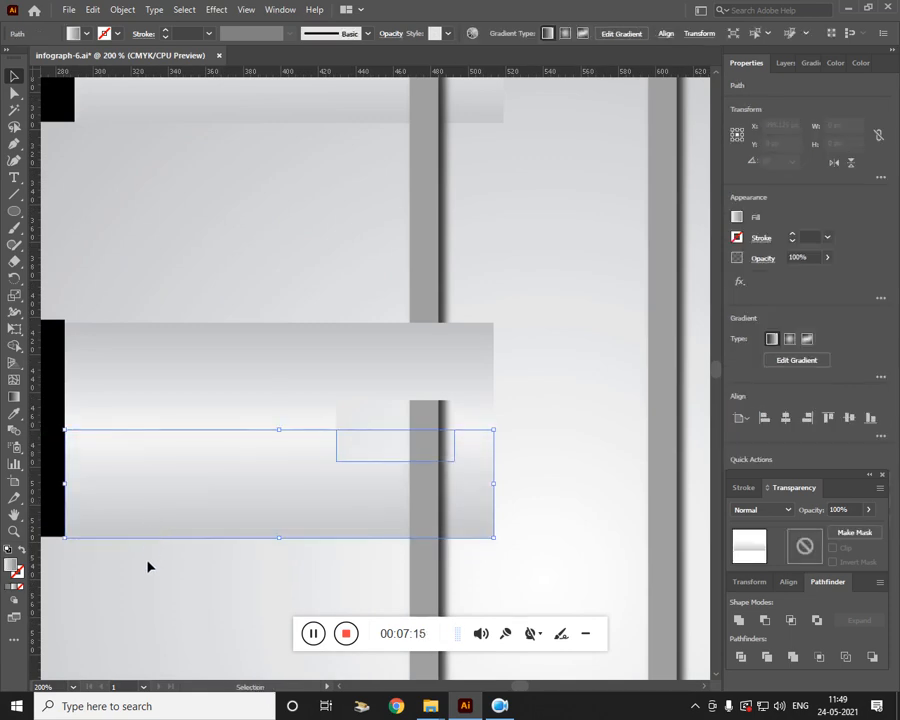
click(166, 552)
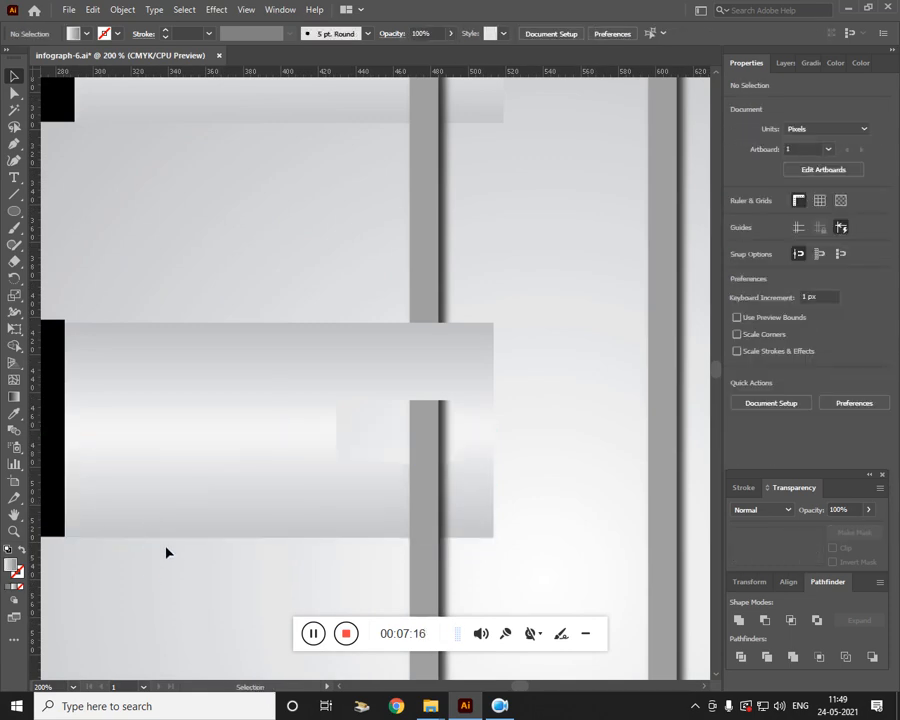
- Nudge the copied strip's lower half slightly back up to tighten the join between the two halves
click(311, 468)
click(283, 384)
click(272, 475)
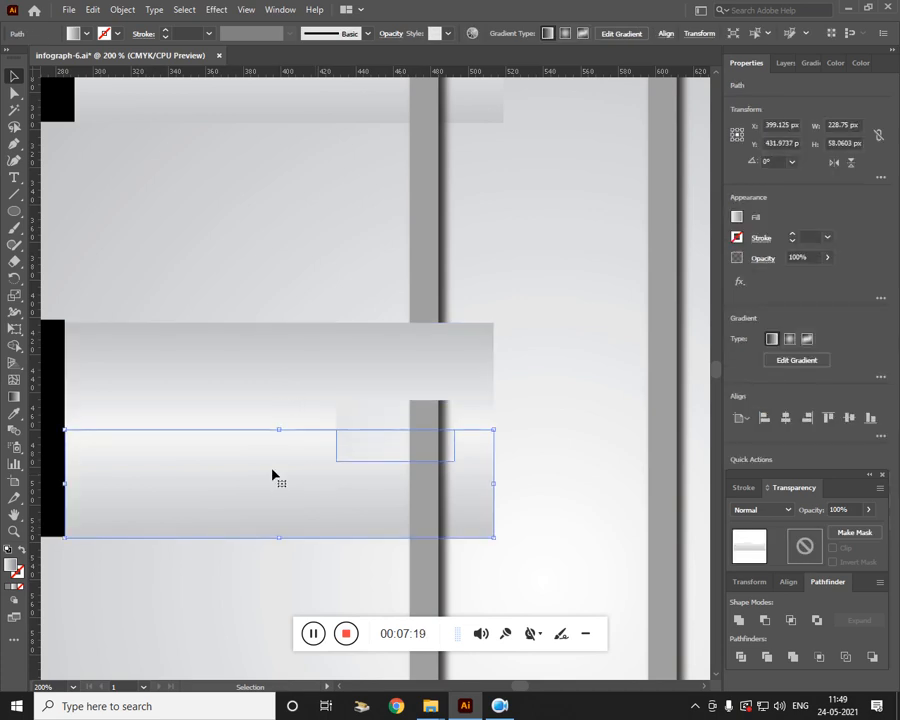
key(Up)
click(391, 252)
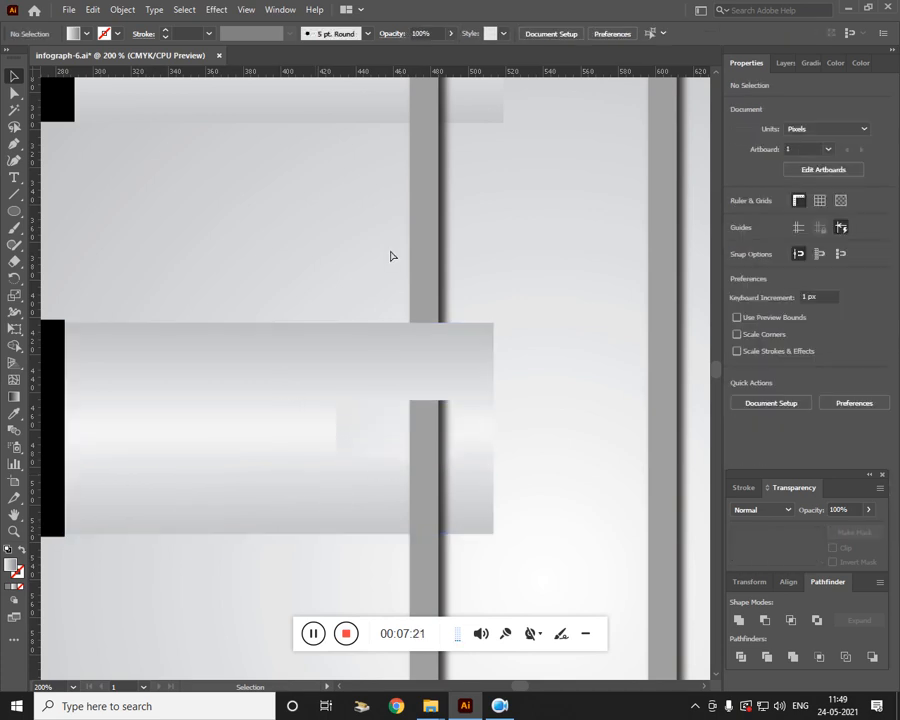
key(ctrl+minus)
key(ctrl+minus)
key(space)
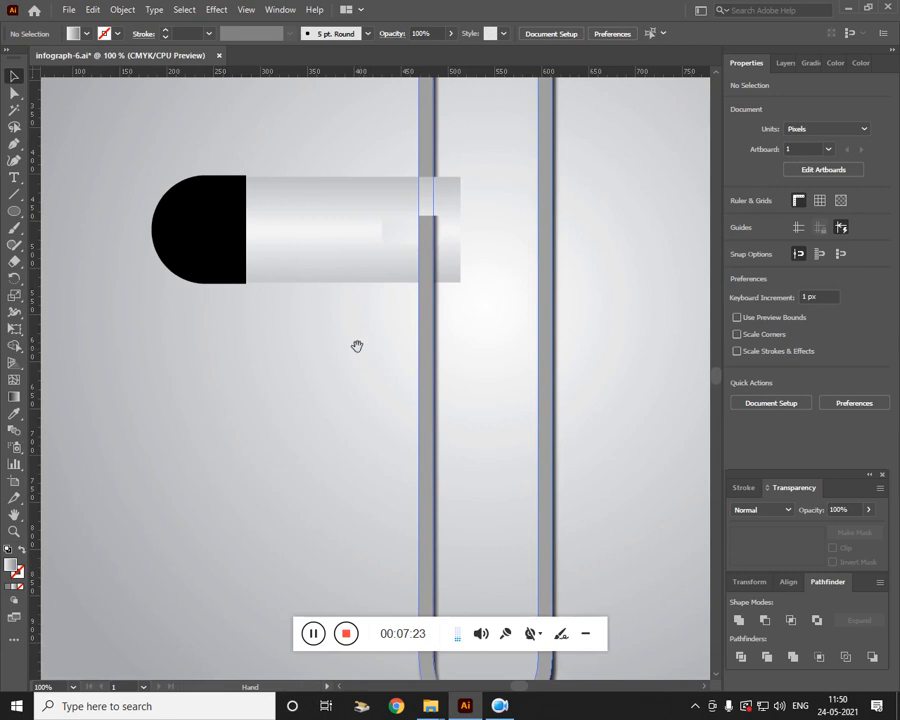
key(ctrl+minus)
key(ctrl+minus)
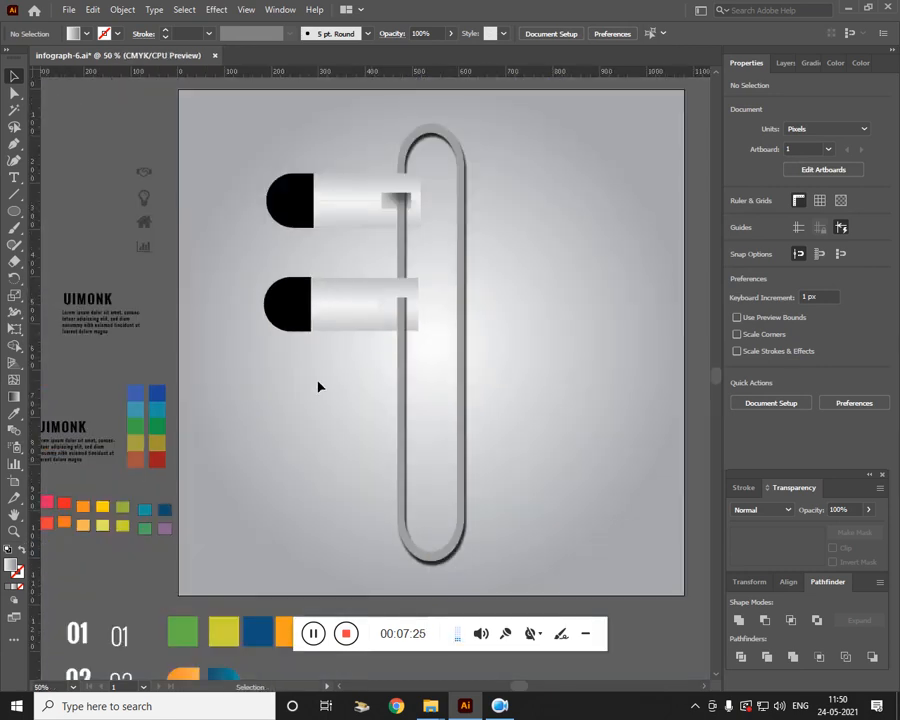
- Duplicate the second label's two strip halves and black rounded cap lower on the ring to make a third label
drag(367, 318, 368, 407)
drag(287, 314, 288, 420)
click(315, 471)
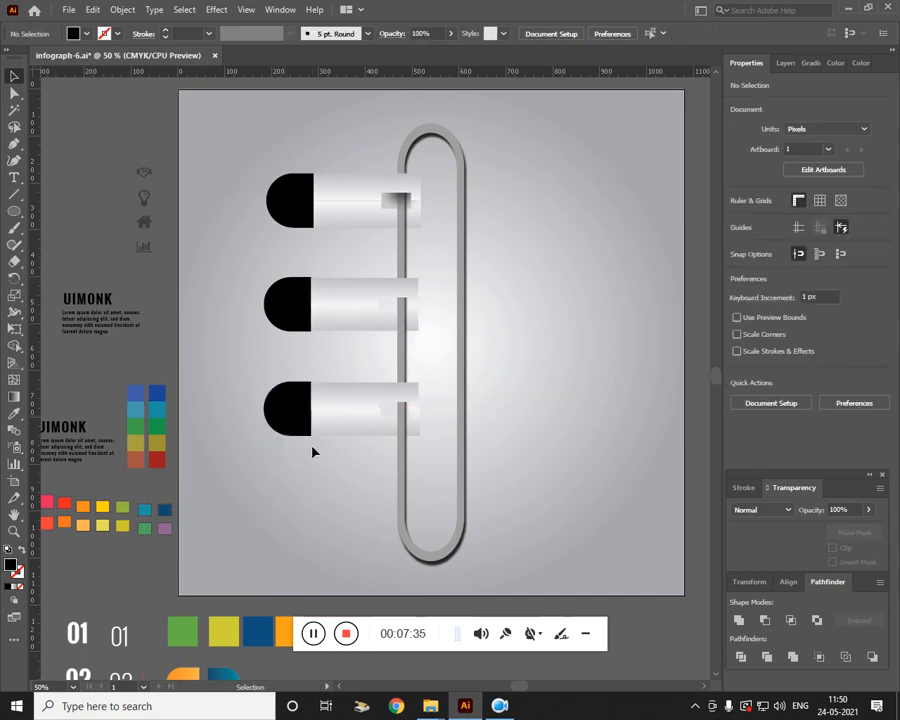
key(ctrl+plus)
key(ctrl+plus)
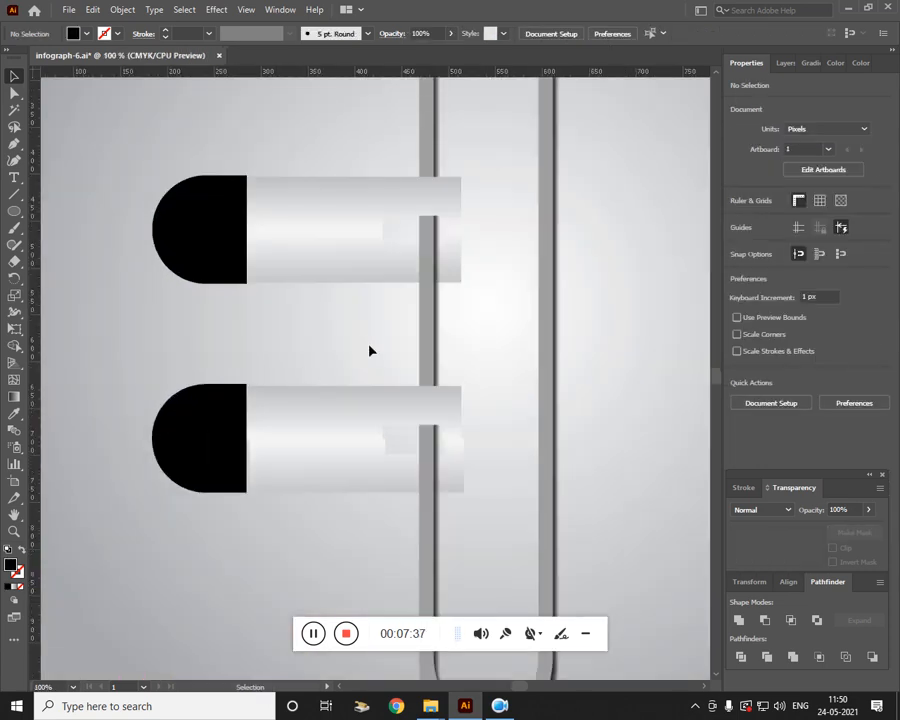
key(ctrl+minus)
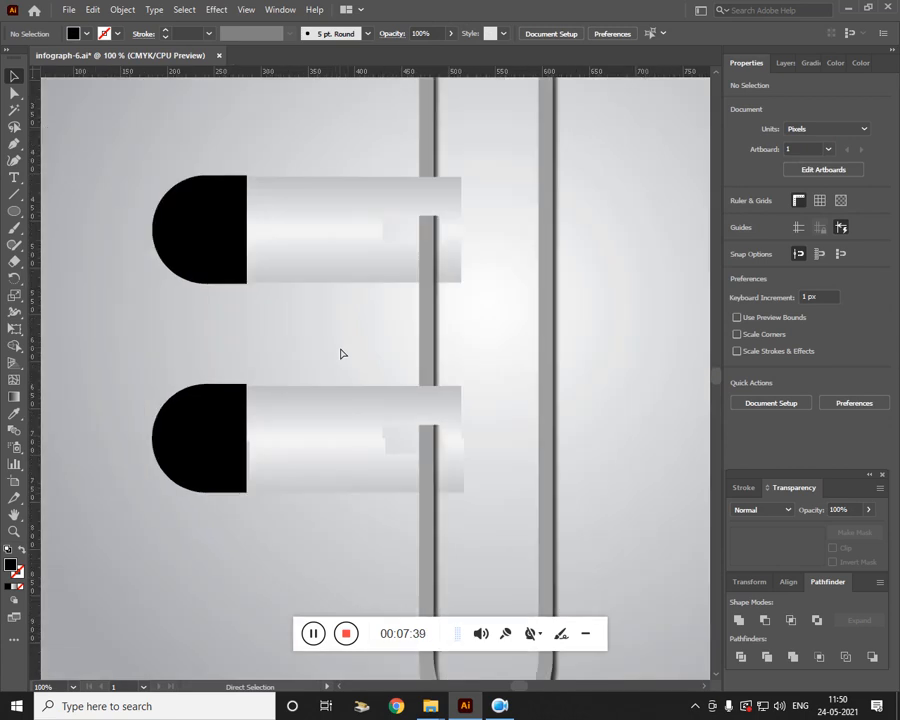
key(ctrl+minus)
- Move the third label's strip halves and cap 60 px down the ring
drag(299, 547, 233, 588)
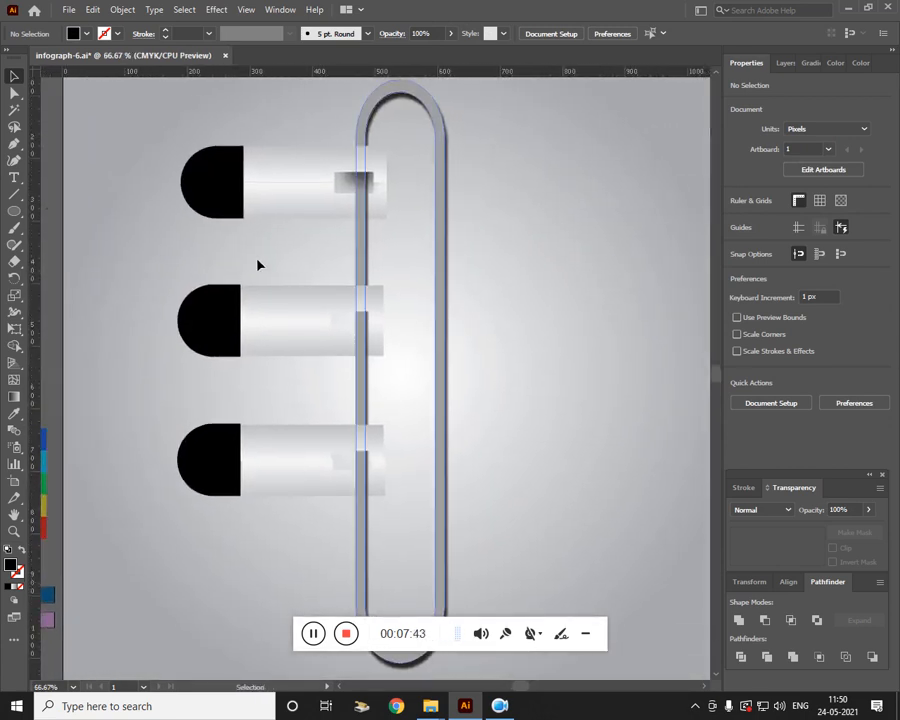
drag(286, 532, 297, 537)
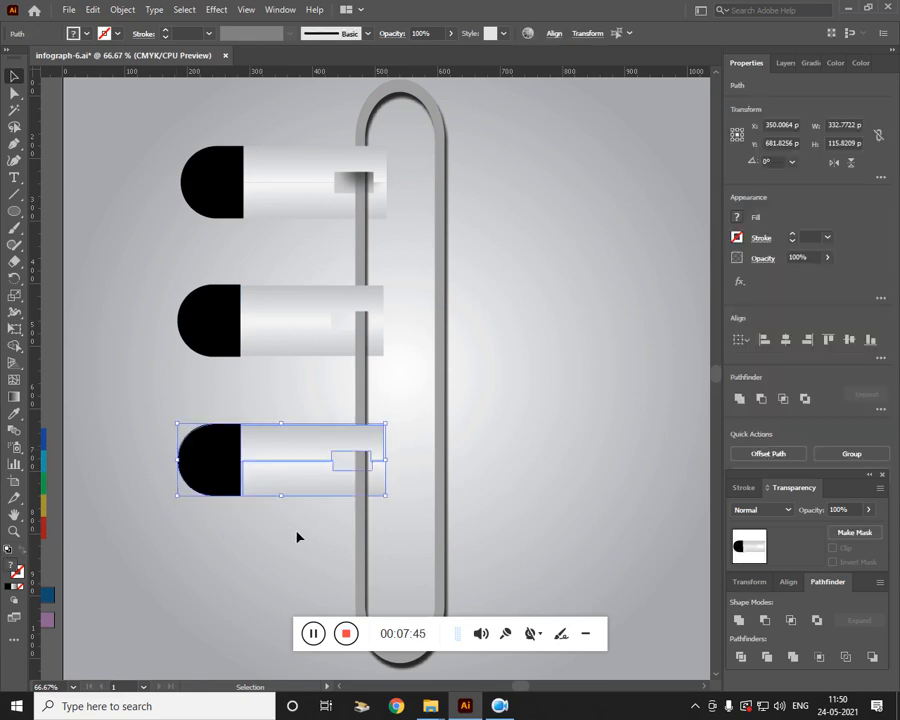
key(shift+Down)
key(shift+Down)
key(shift+Down)
key(shift+Down)
key(shift+Down)
key(shift+Down)
key(shift+Down)
key(shift+Down)
key(shift+Down)
key(shift+Down)
key(shift+Down)
key(shift+Down)
key(shift+Down)
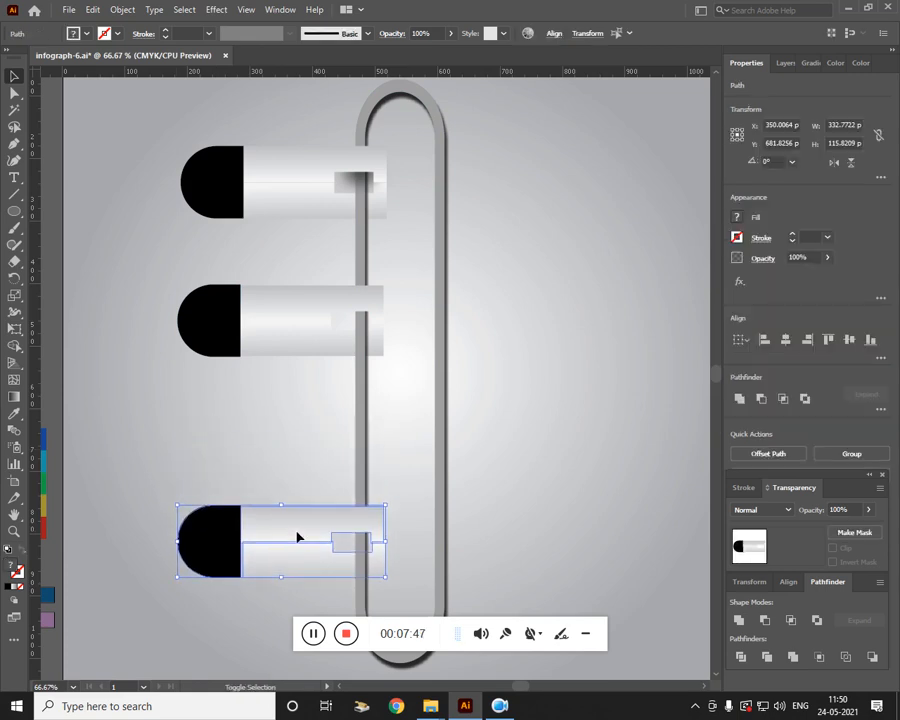
key(shift+Up)
key(shift+Up)
key(shift+Up)
key(shift+Up)
key(shift+Up)
key(shift+Up)
key(shift+Up)
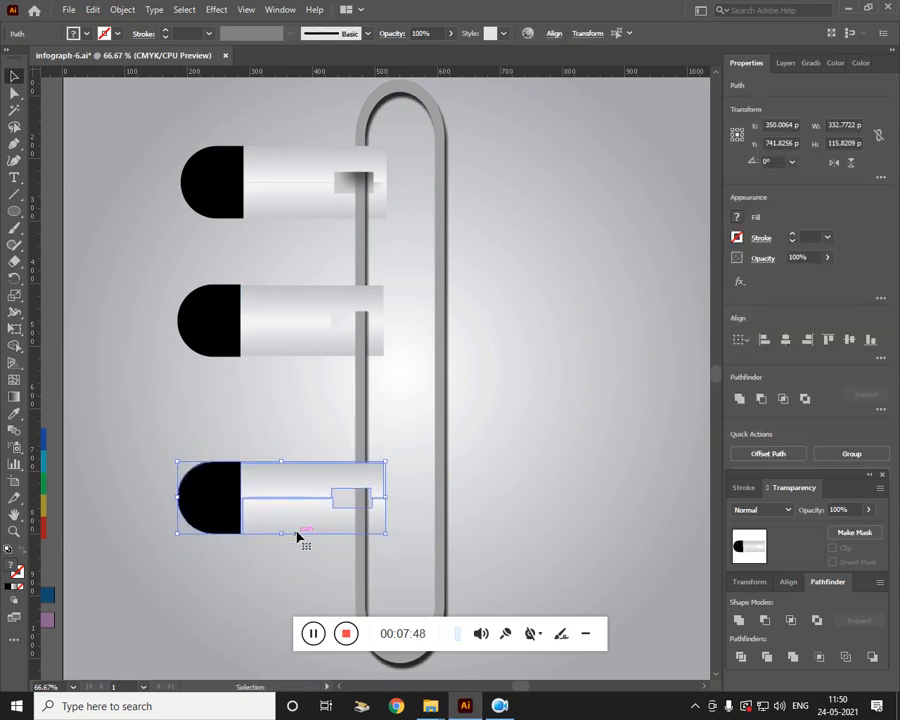
- Move the middle label's strip halves and cap 40 px down the ring
drag(258, 353, 314, 398)
key(shift+Down)
key(shift+Down)
key(shift+Down)
key(shift+Down)
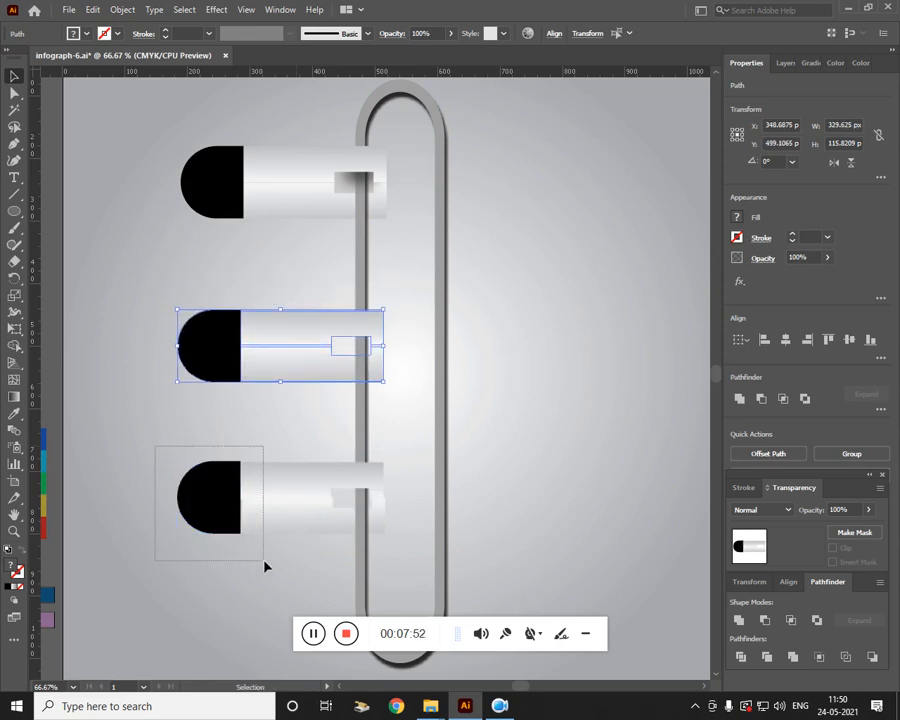
- Move the bottom label's strip halves and cap a further 40 px down the ring
drag(264, 562, 264, 562)
key(shift+Down)
key(shift+Down)
key(shift+Down)
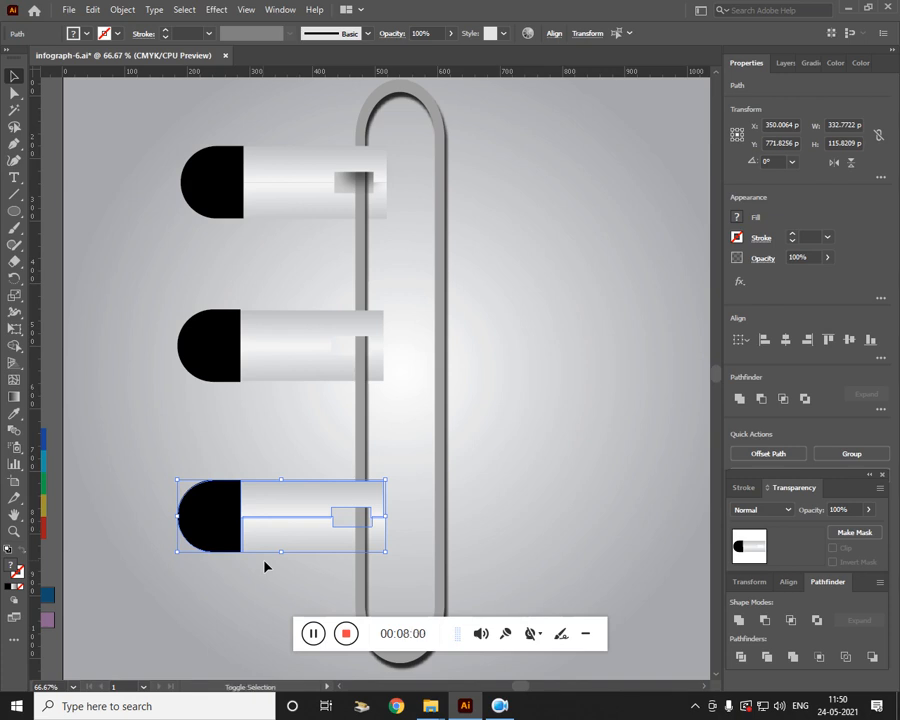
key(shift+Down)
click(264, 566)
- Shift the bottom label's lower strip half slightly left to line up with its upper half and the cap
click(276, 556)
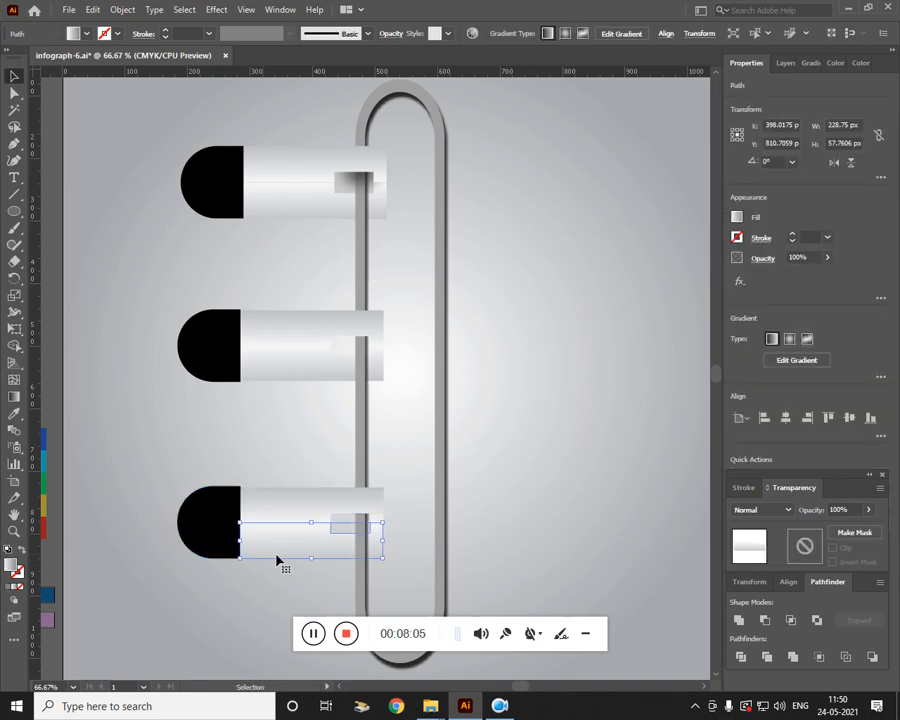
key(Delete)
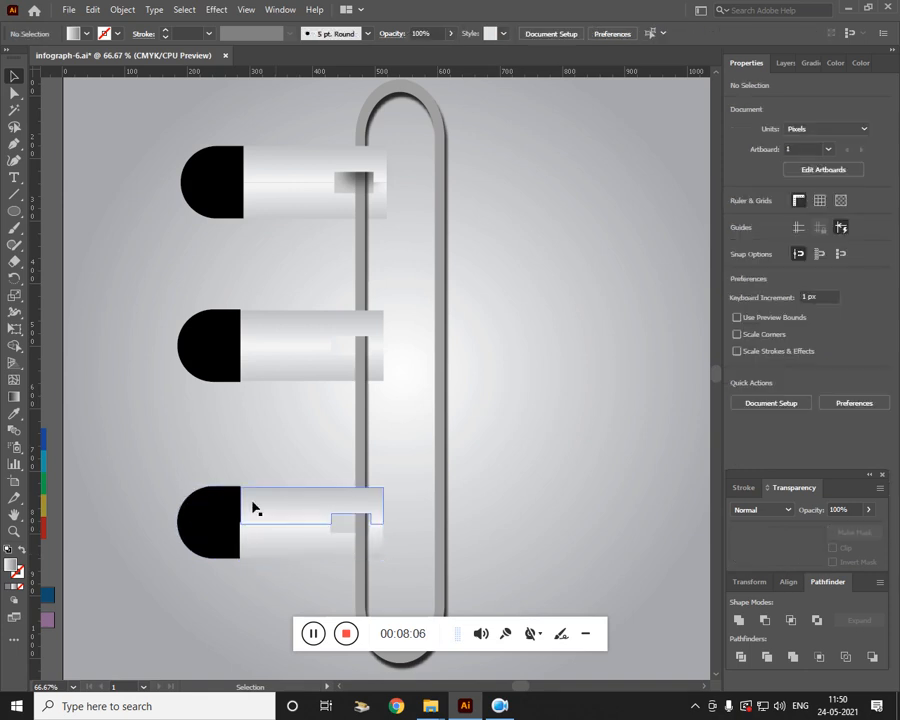
click(256, 540)
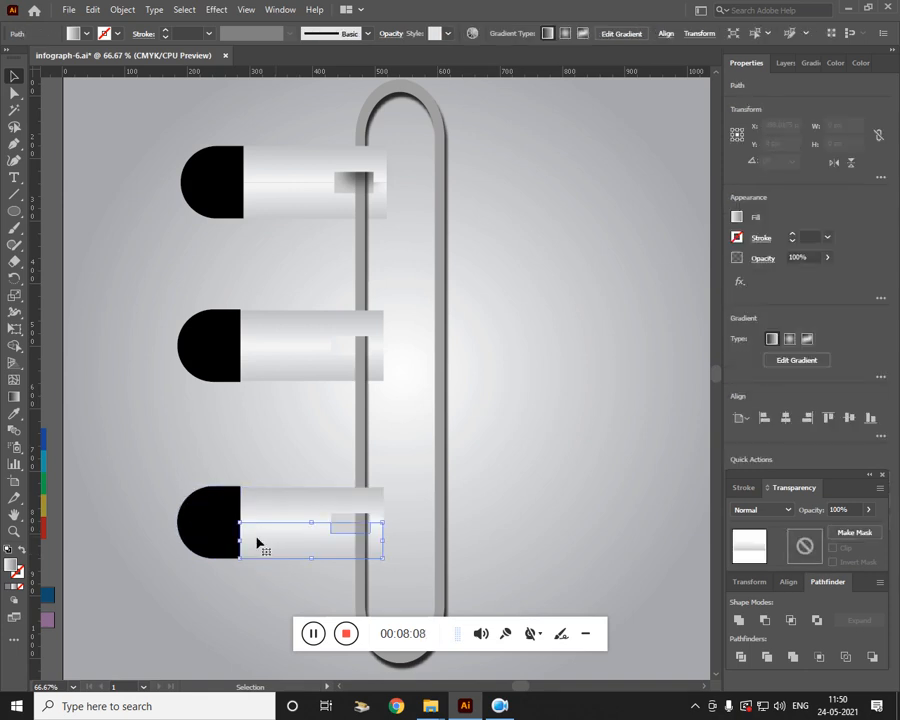
click(305, 464)
- Nudge the whole middle label slightly down to even out the spacing between the three labels
drag(264, 410, 192, 303)
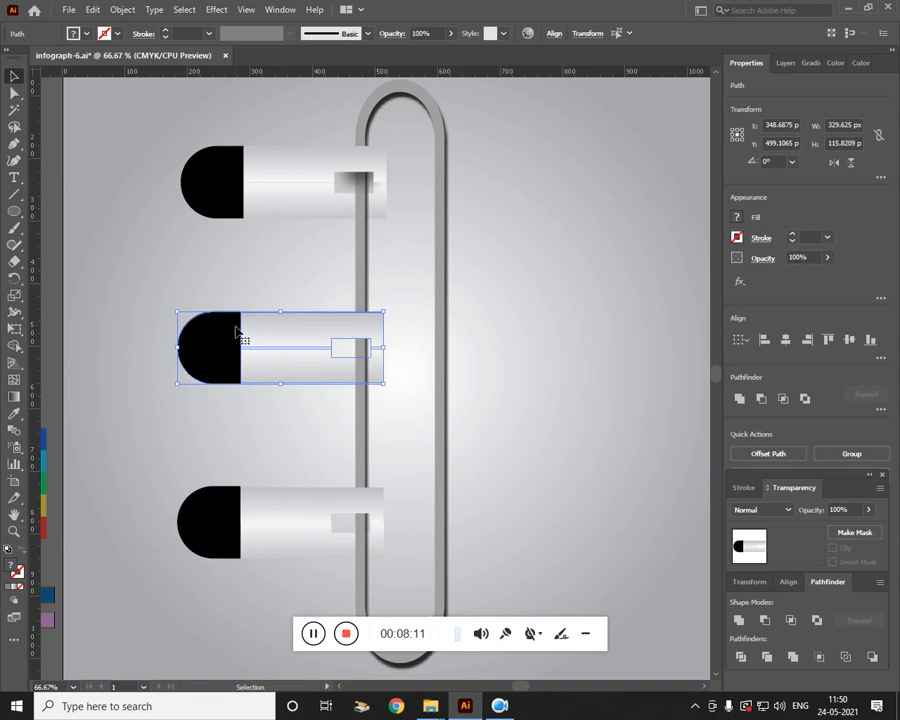
key(shift+Down)
click(256, 430)
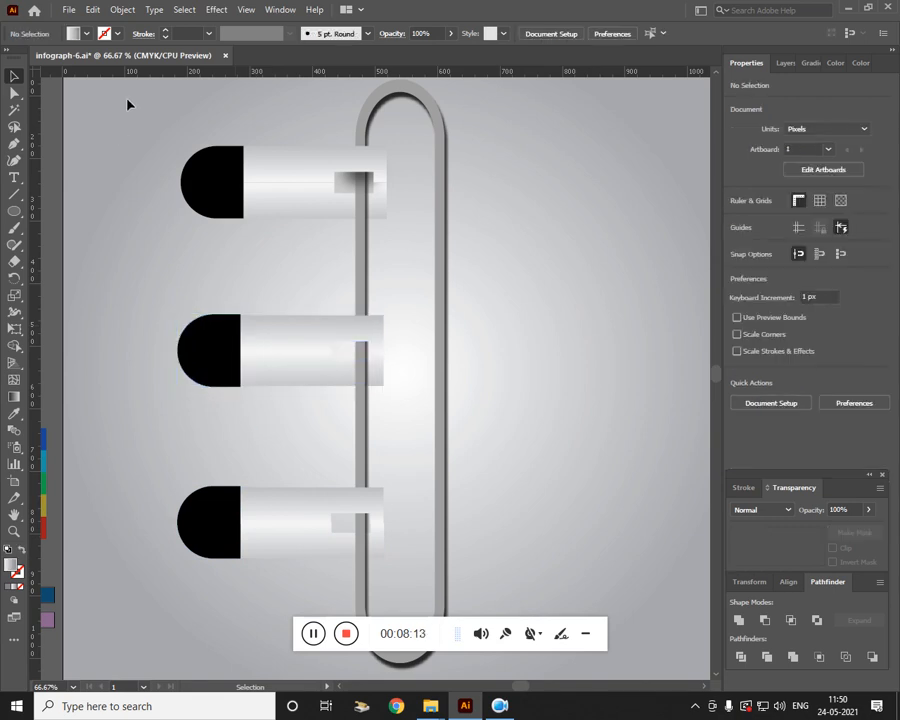
drag(128, 100, 515, 211)
click(124, 12)
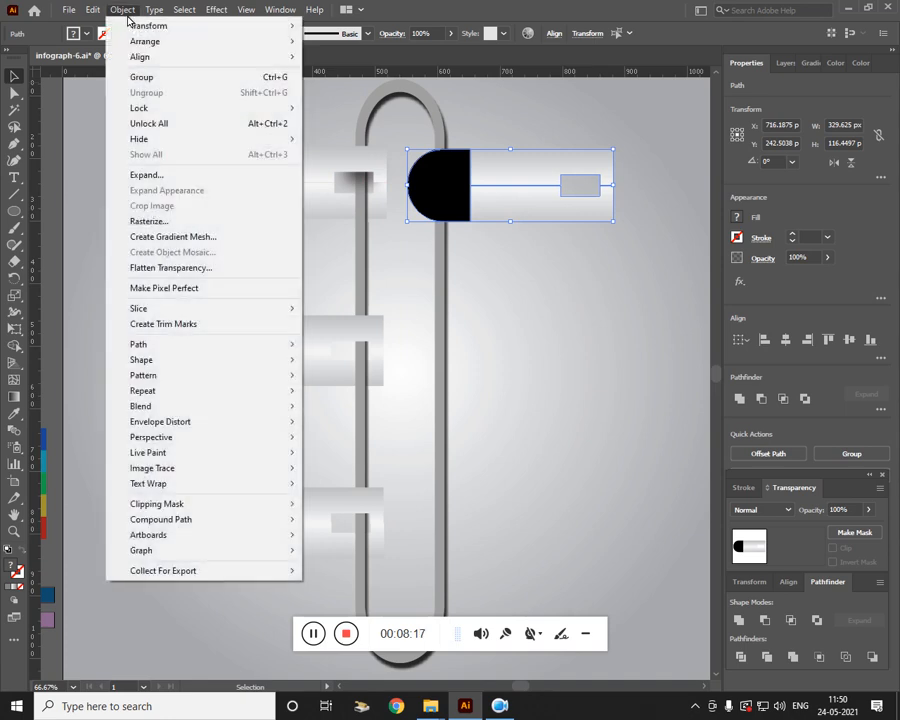
mouse_move(108, 22)
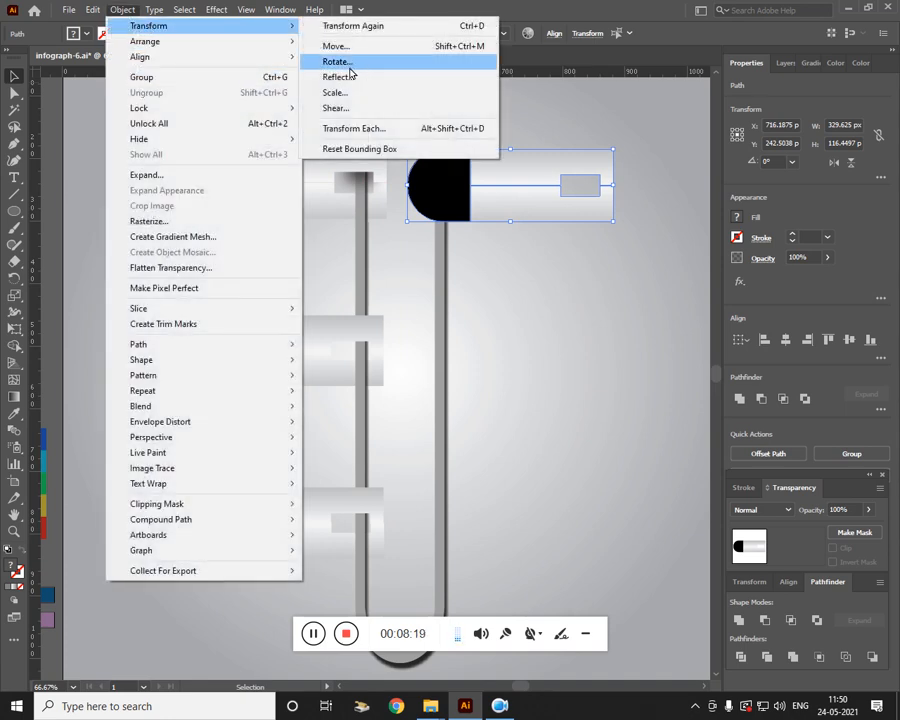
click(348, 77)
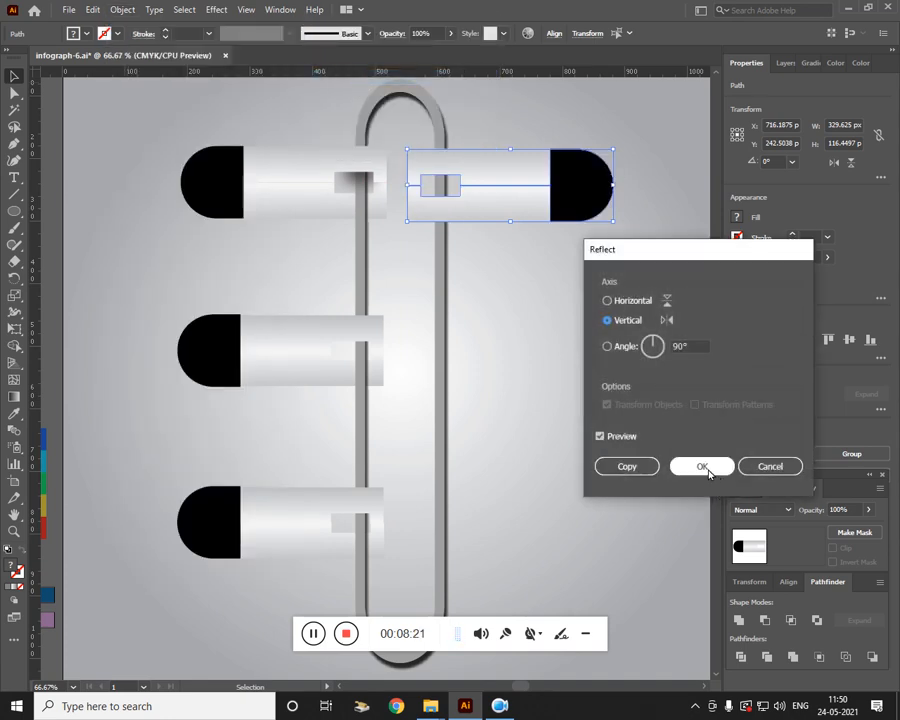
click(707, 469)
click(558, 315)
key(ctrl+plus)
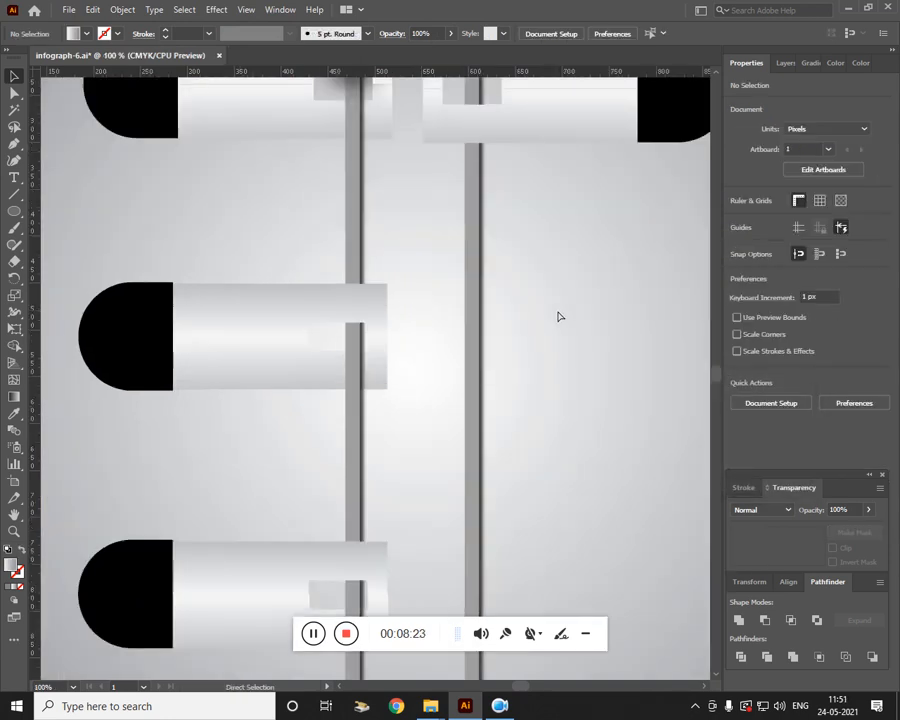
drag(514, 346, 478, 515)
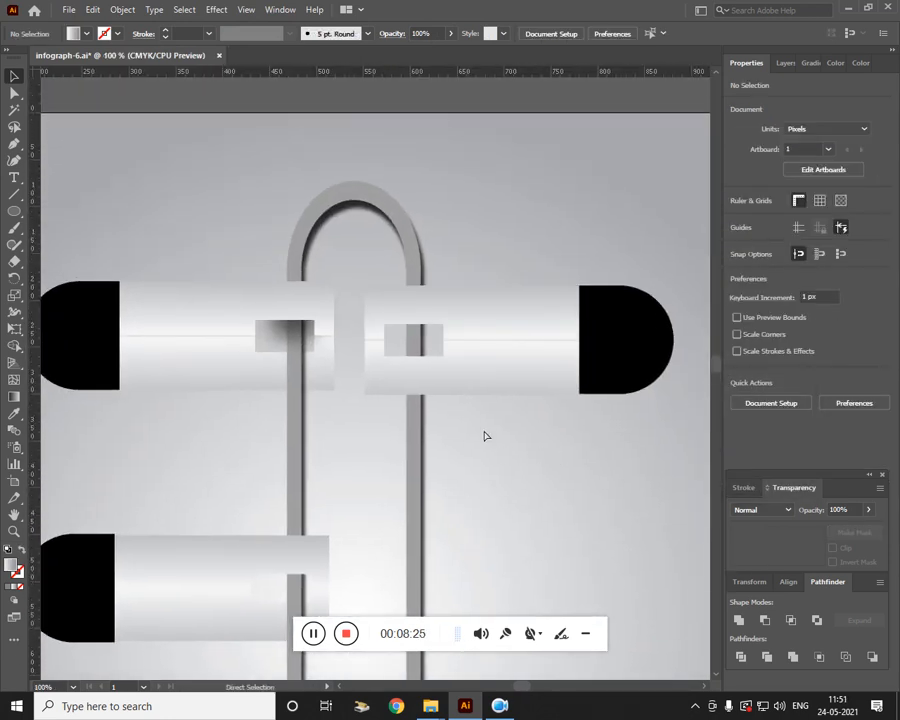
key(ctrl+z)
key(ctrl+z)
- Copy the blurred black shadow ellipse from the top label's slot to the matching slots of the middle and bottom labels
drag(490, 482, 510, 266)
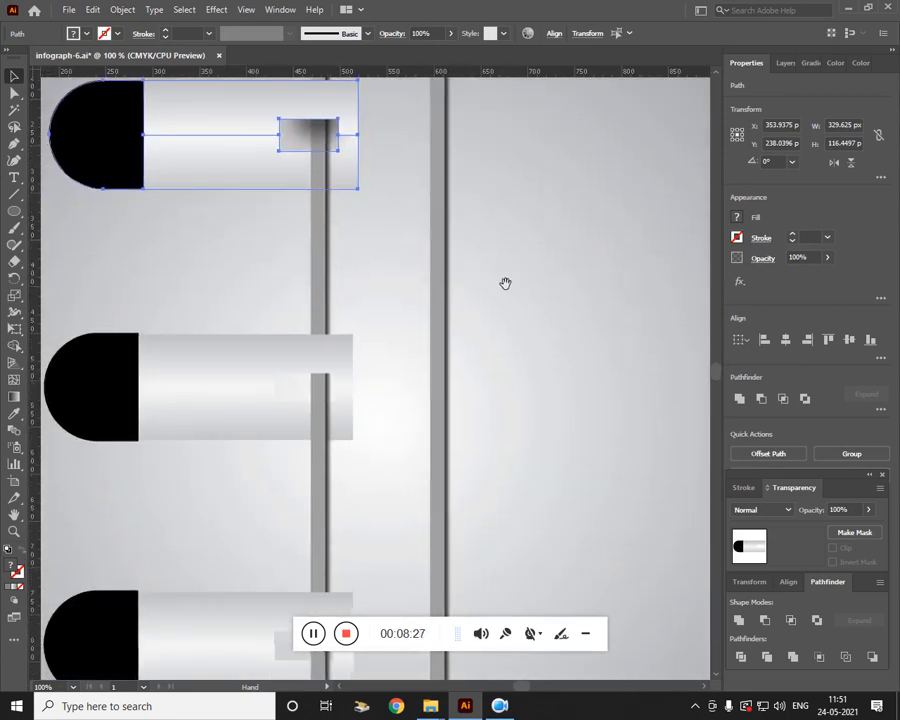
click(313, 132)
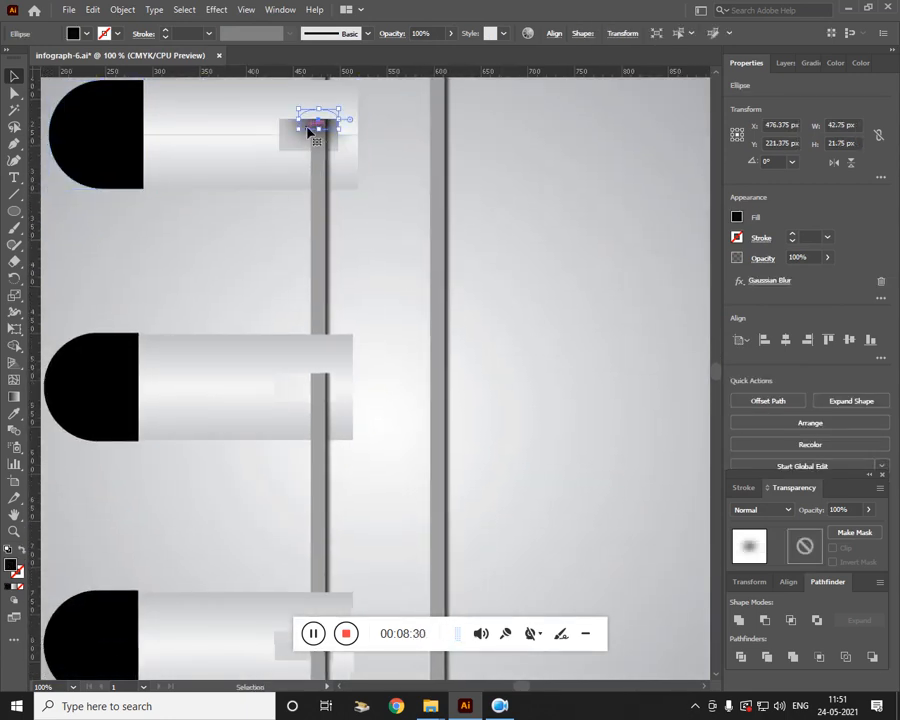
drag(309, 130, 310, 386)
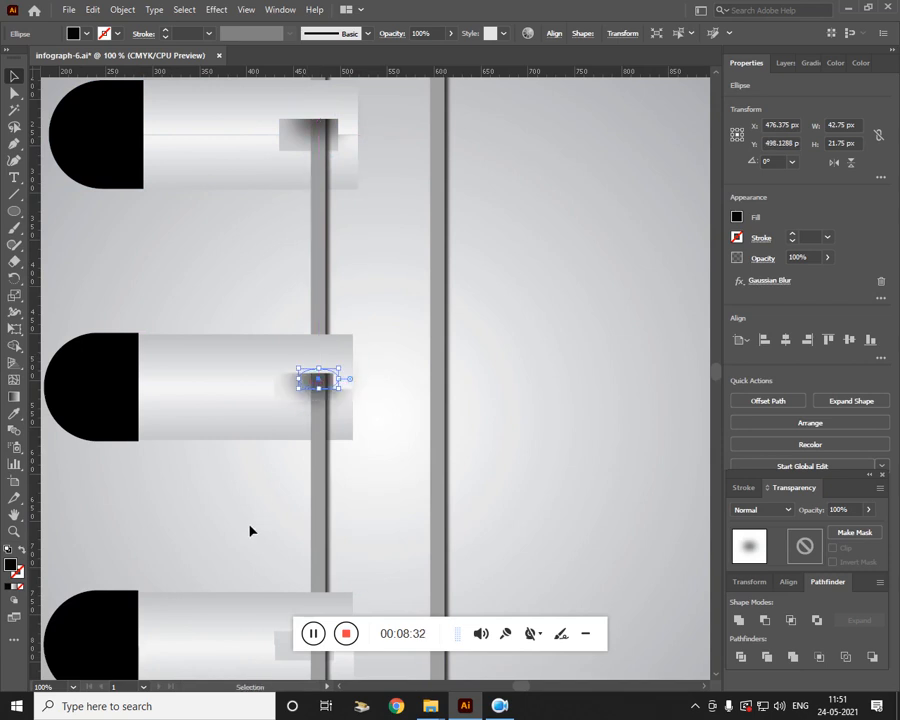
drag(256, 502, 267, 316)
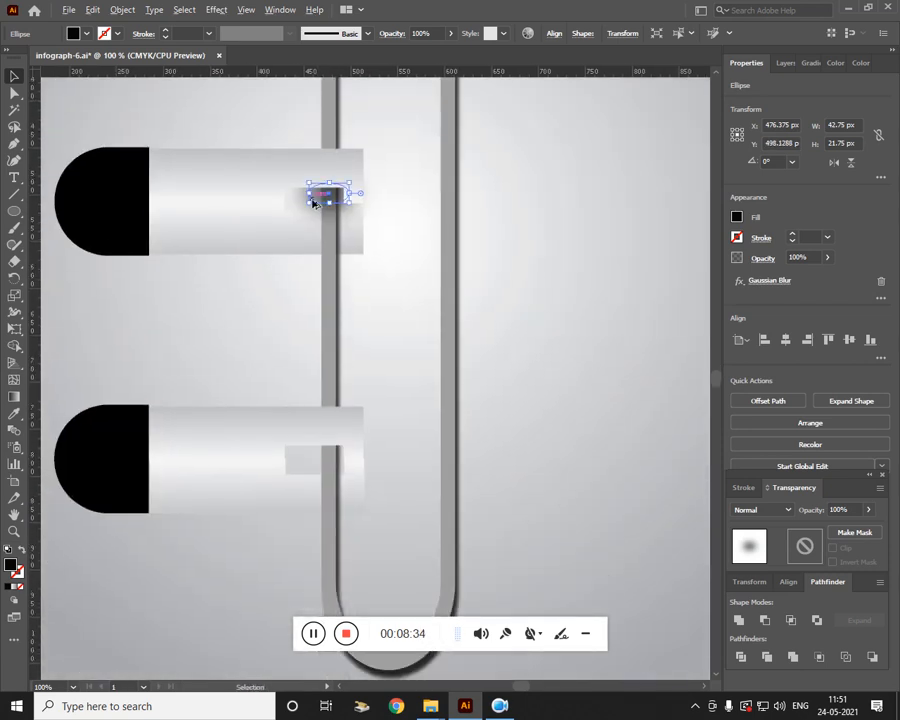
drag(320, 199, 318, 454)
click(264, 317)
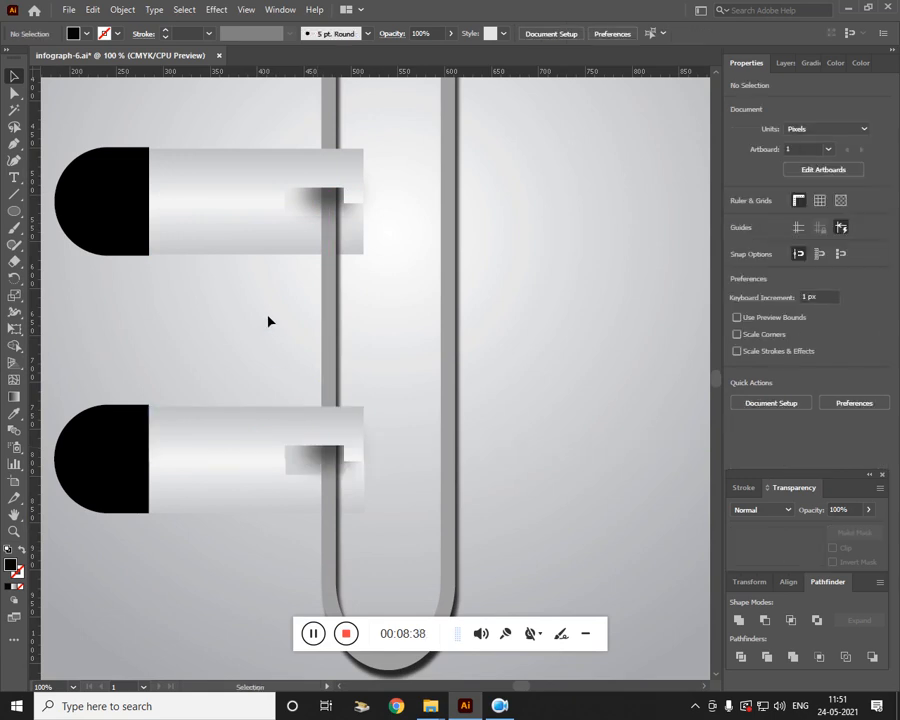
- Create a copy of the top label, including its blurred shadow, reflected across the vertical axis
drag(252, 306, 220, 522)
drag(223, 330, 223, 402)
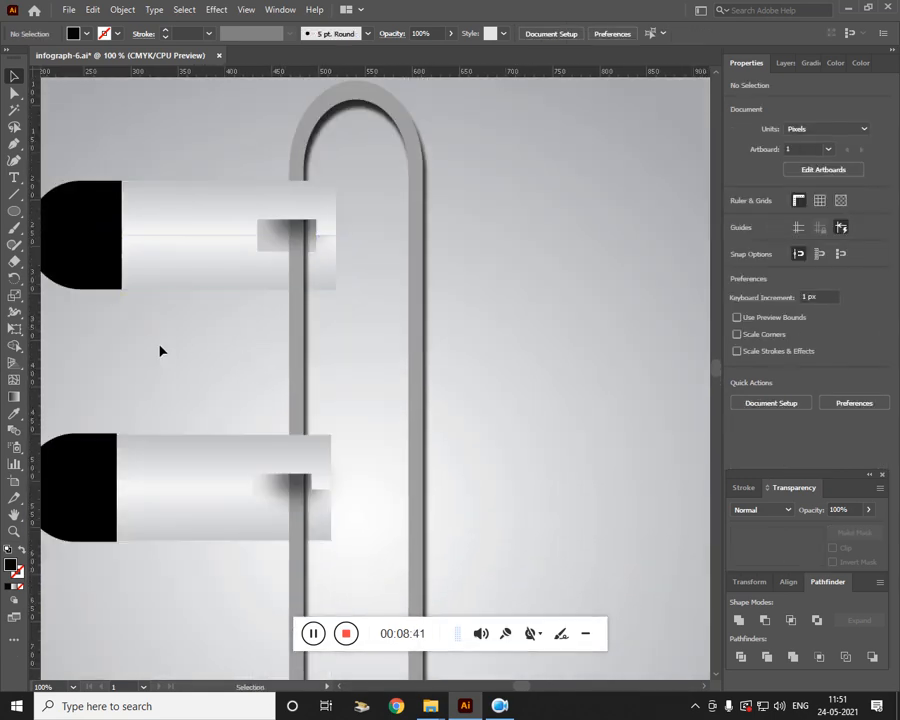
drag(153, 369, 174, 370)
drag(70, 157, 268, 287)
click(122, 9)
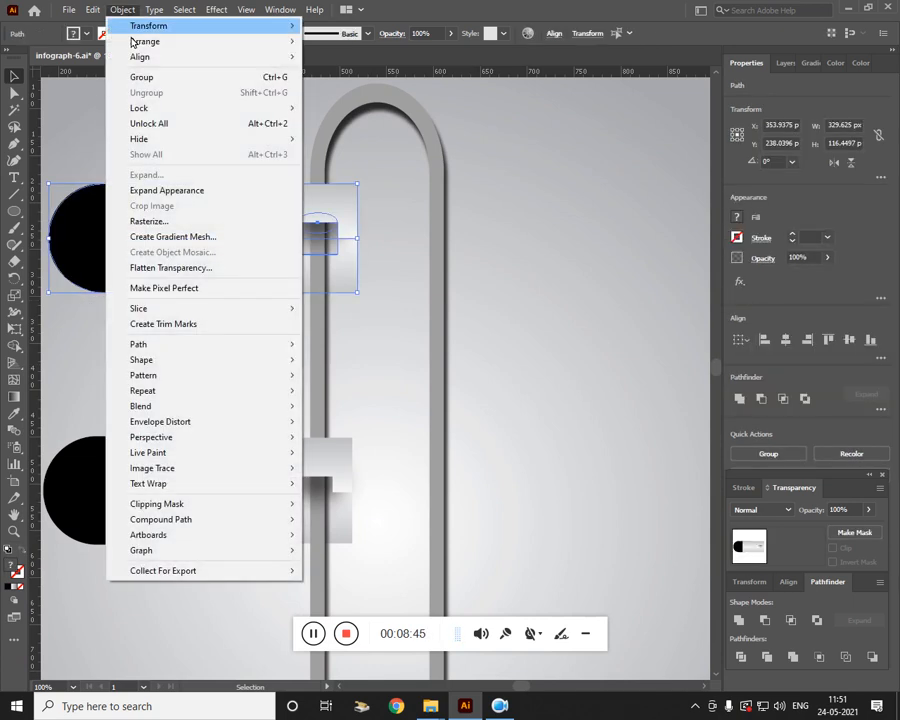
mouse_move(150, 25)
click(337, 77)
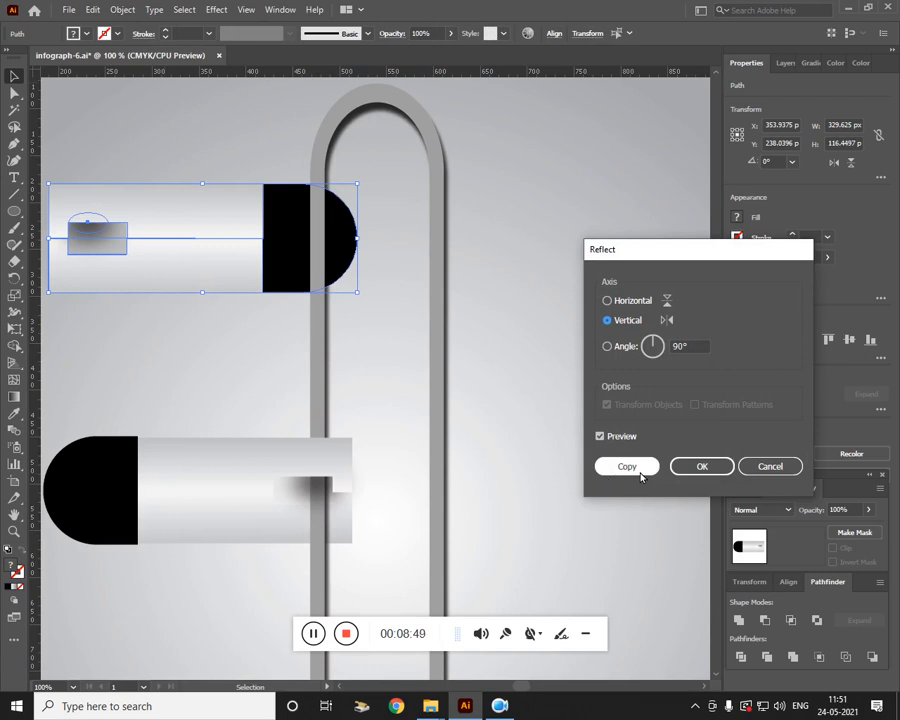
click(612, 468)
- Move the mirrored label 370 px right so its slot sits on the ring's right side
key(shift+Right)
key(shift+Right)
key(shift+Right)
key(shift+Right)
key(shift+Right)
key(shift+Right)
key(shift+Right)
key(shift+Right)
key(shift+Right)
key(shift+Right)
key(shift+Right)
key(shift+Right)
key(shift+Right)
key(shift+Right)
key(shift+Right)
key(shift+Right)
key(shift+Right)
key(shift+Right)
key(shift+Right)
key(shift+Right)
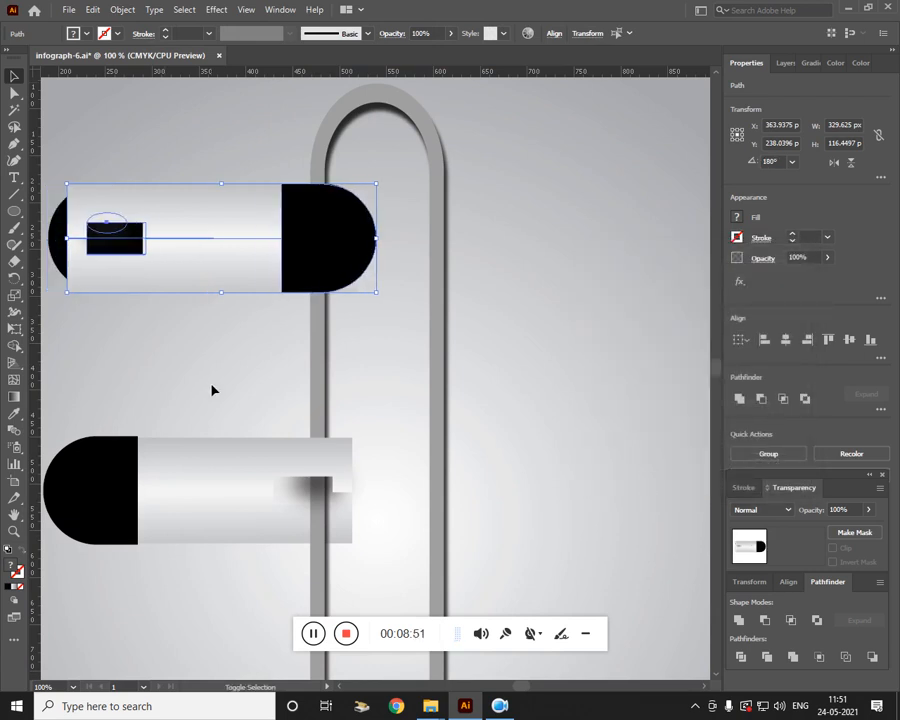
key(shift+Right)
key(shift+Right)
key(shift+Right)
key(shift+Right)
key(shift+Right)
key(shift+Right)
key(shift+Right)
key(shift+Right)
key(shift+Left)
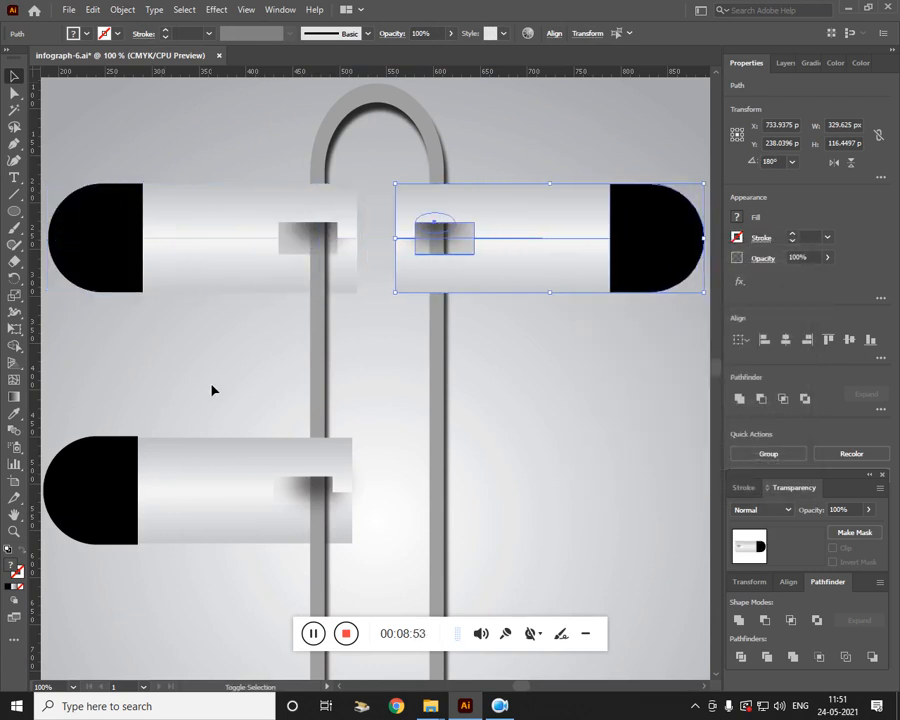
click(635, 464)
key(ctrl+minus)
key(ctrl+minus)
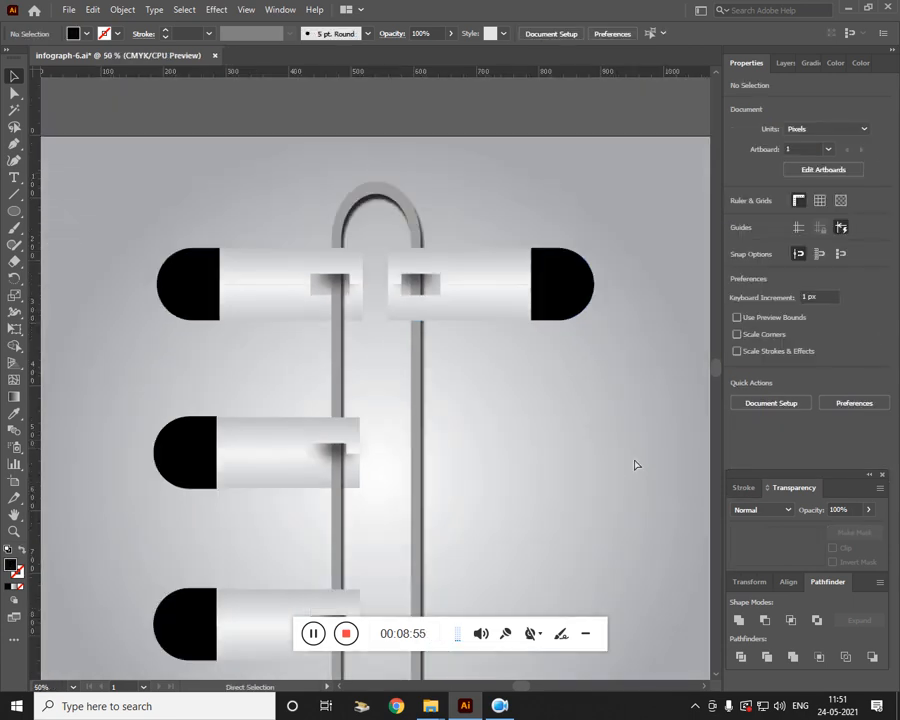
key(ctrl+equal)
key(ctrl+equal)
click(568, 281)
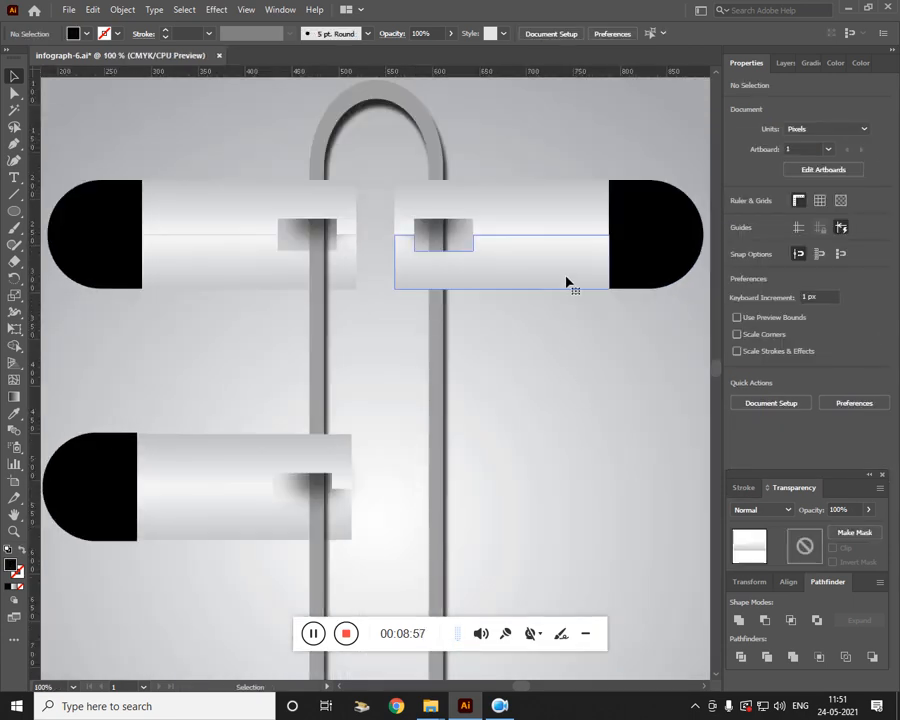
key(a)
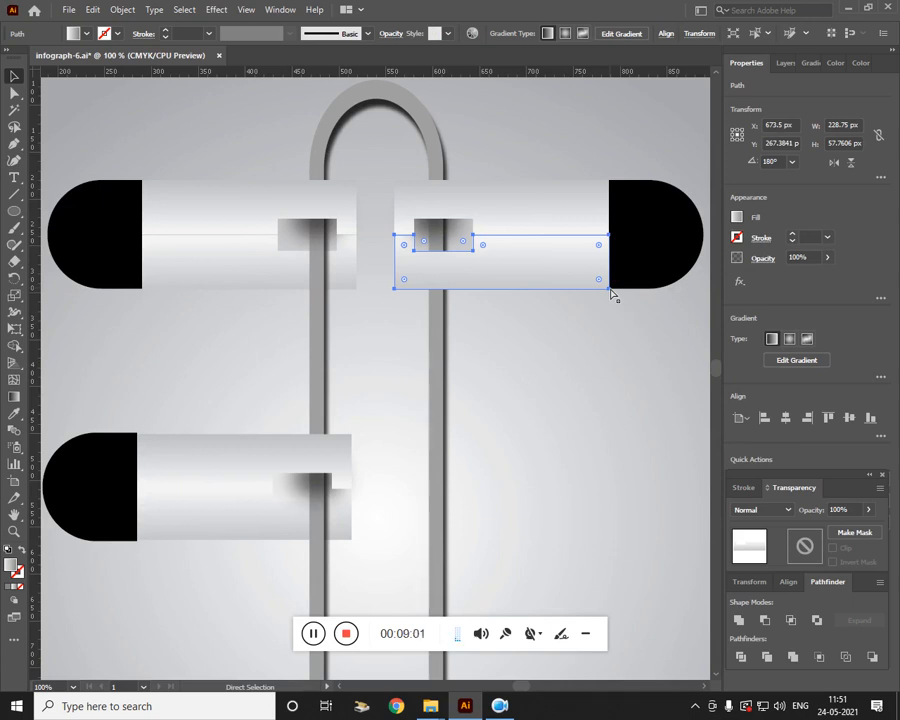
key(v)
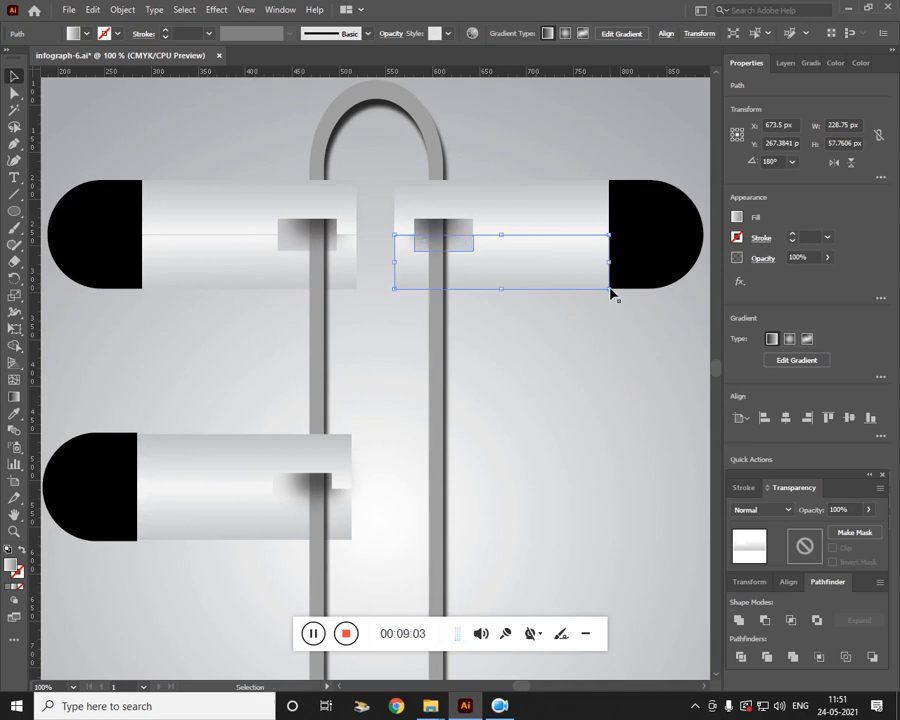
click(610, 396)
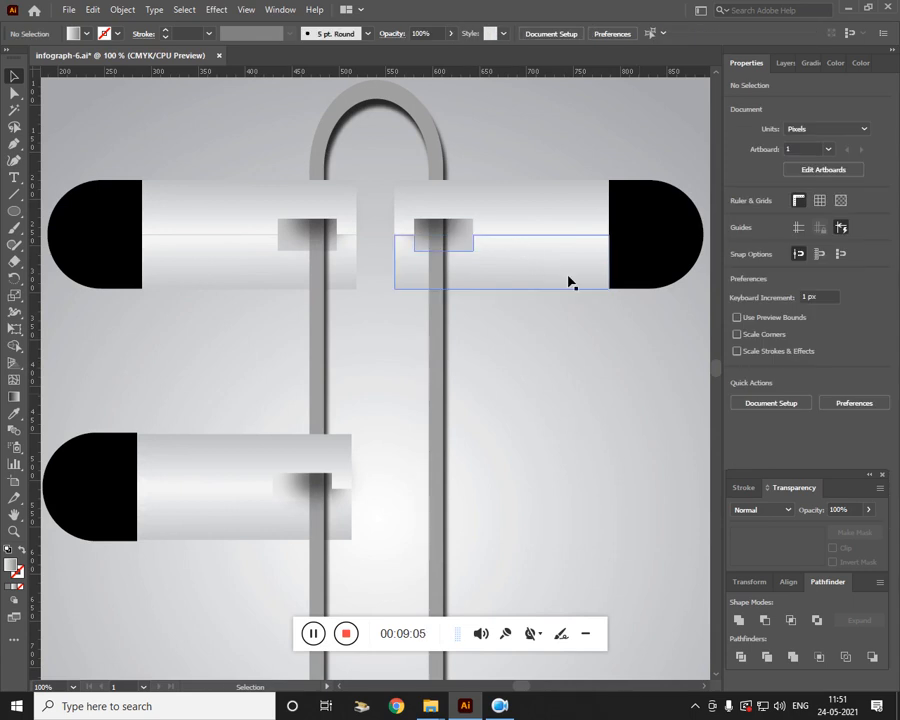
- Move the mirrored right label, leaving out its blurred shadow, 130 px down along the ring's right side
key(ctrl+minus)
drag(454, 296, 424, 239)
key(shift+Down)
key(shift+Down)
key(shift+Down)
key(shift+Down)
key(shift+Down)
key(shift+Down)
key(shift+Down)
key(shift+Down)
key(shift+Down)
key(shift+Down)
key(shift+Down)
key(shift+Down)
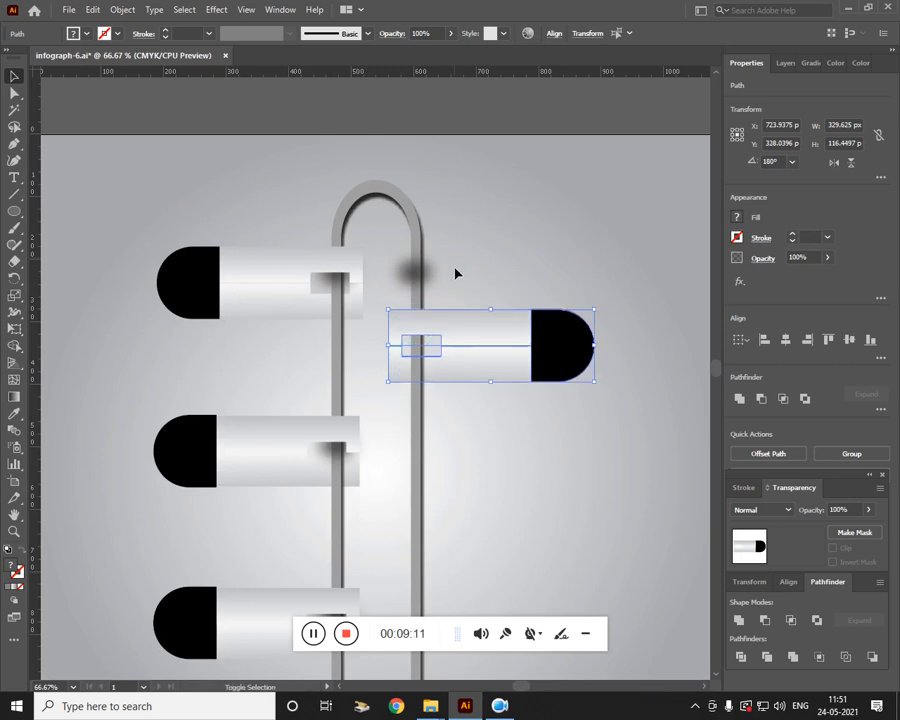
key(shift+Down)
key(shift+Down)
key(shift+Down)
key(shift+Down)
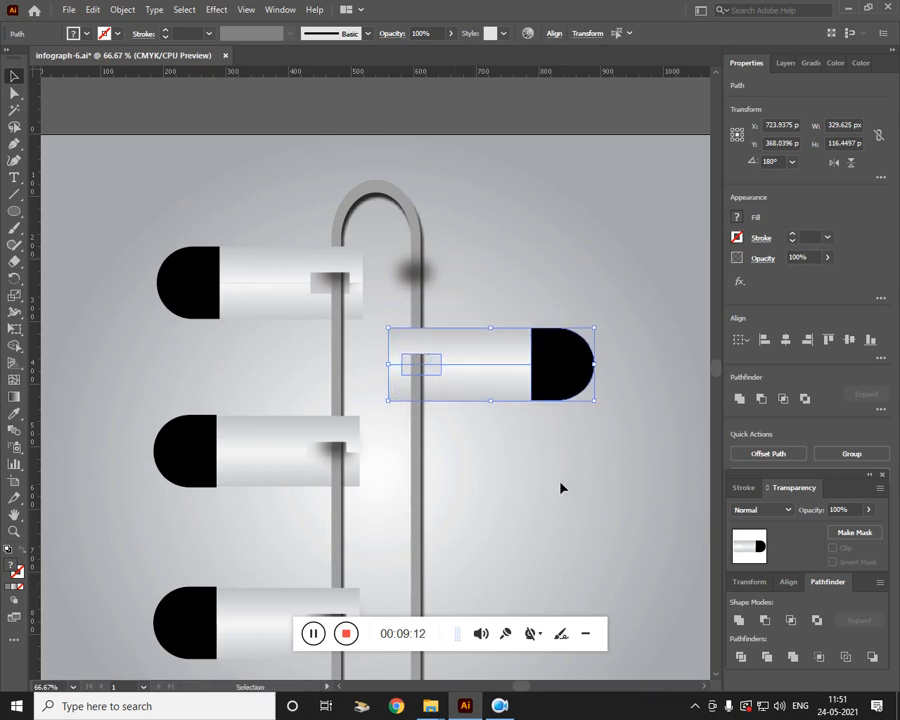
- Move the blurred black shadow ellipse 130 px down to the slot of the right label
click(561, 488)
click(417, 274)
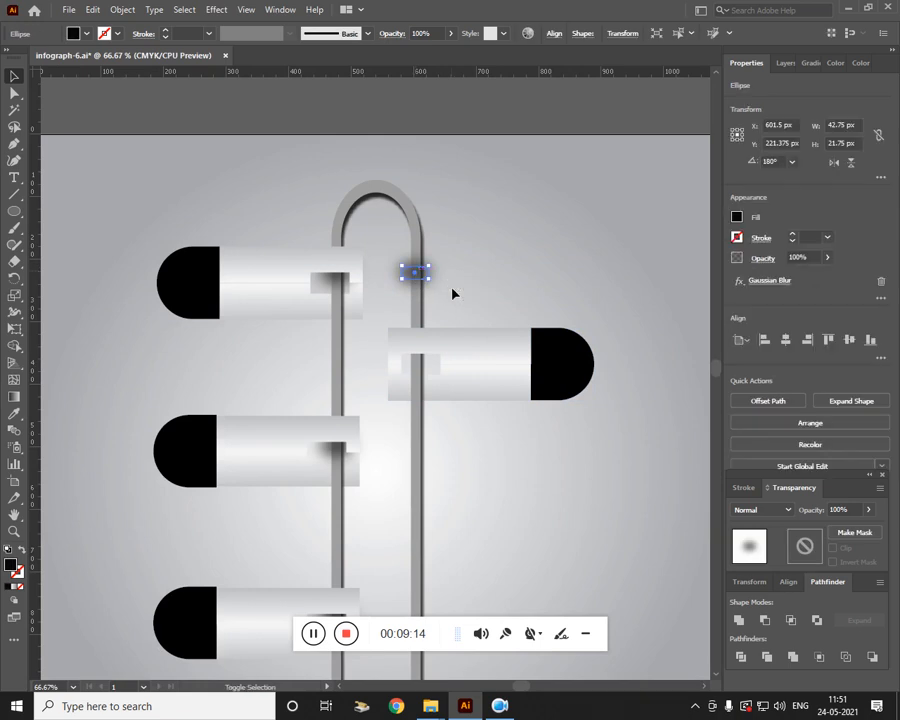
key(shift+Down)
key(shift+Down)
key(shift+Down)
key(shift+Down)
key(shift+Down)
key(shift+Down)
key(shift+Down)
key(shift+Down)
key(shift+Down)
key(shift+Down)
key(shift+Down)
key(shift+Down)
key(shift+Down)
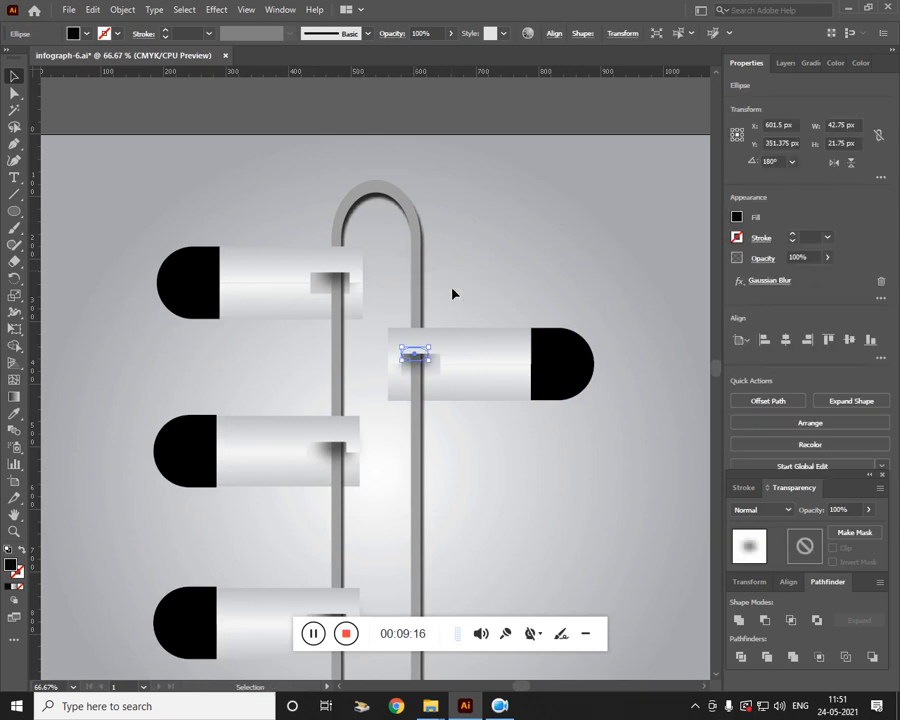
click(587, 436)
key(ctrl+plus)
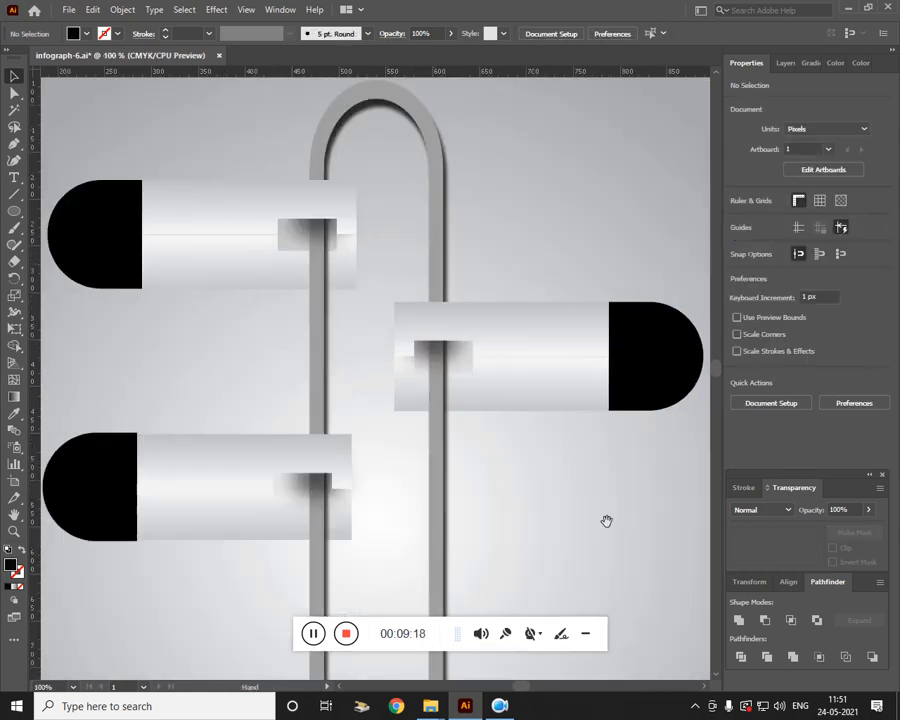
drag(606, 518, 514, 317)
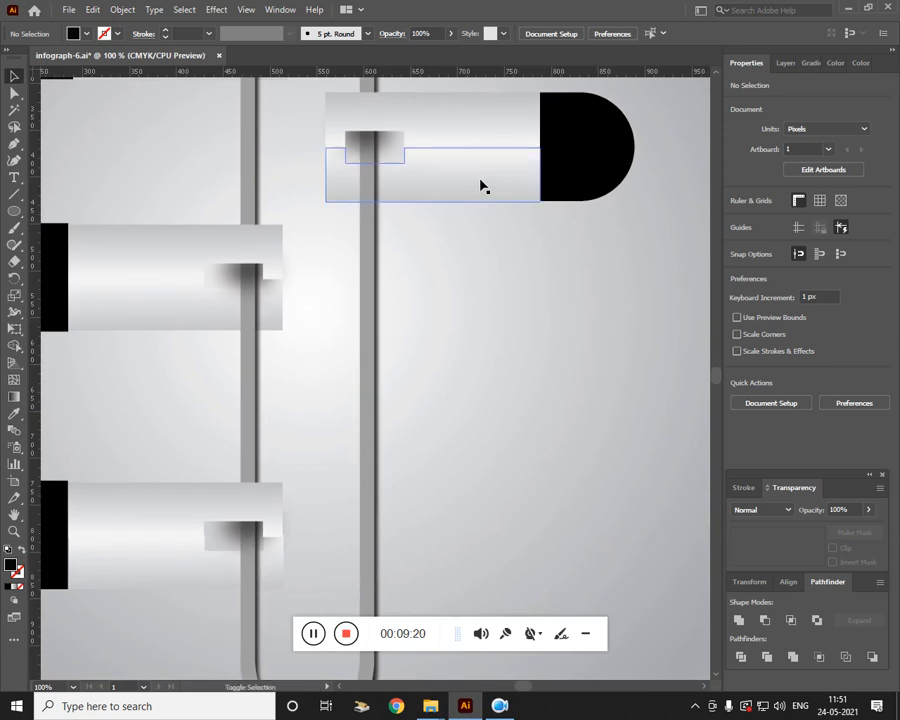
drag(480, 185, 474, 446)
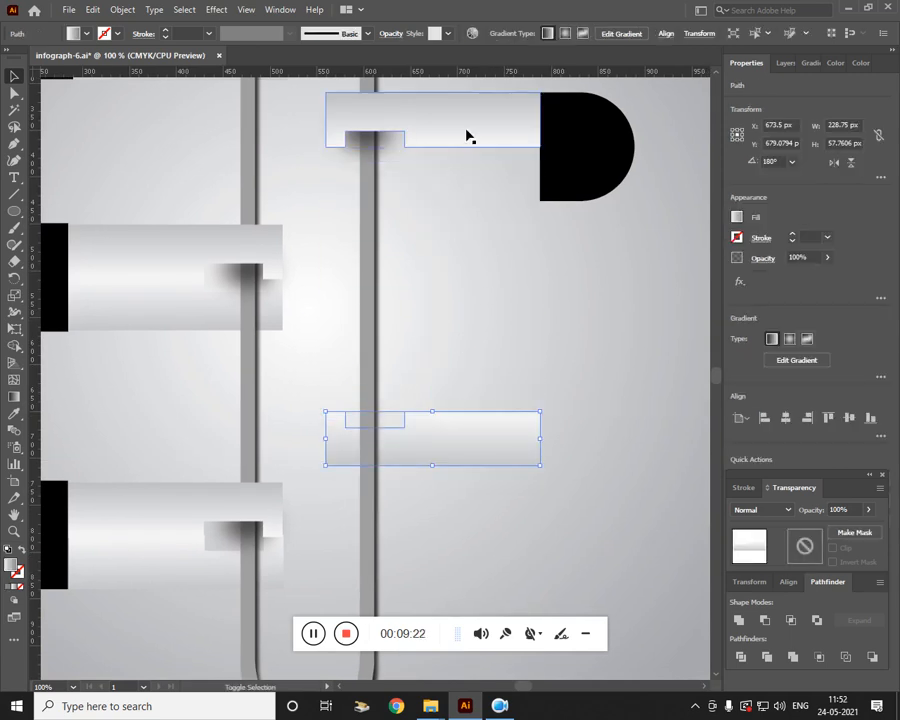
drag(466, 131, 466, 360)
key(ctrl+z)
key(ctrl+z)
key(v)
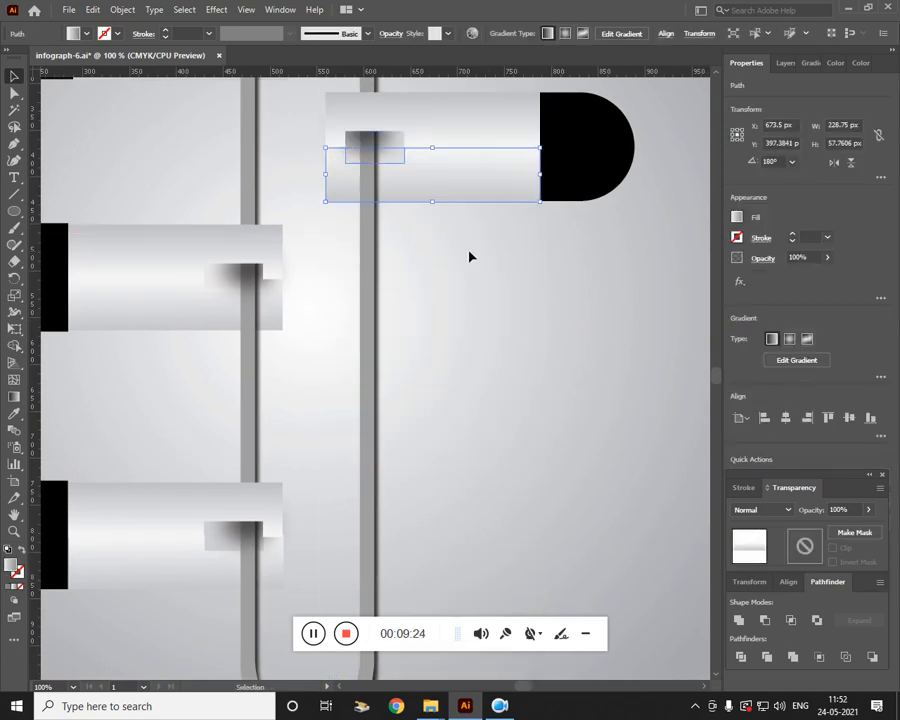
- Copy the right label's lower strip, upper strip and black rounded cap about 290 px down for a second right label
drag(475, 183, 482, 461)
drag(466, 134, 474, 410)
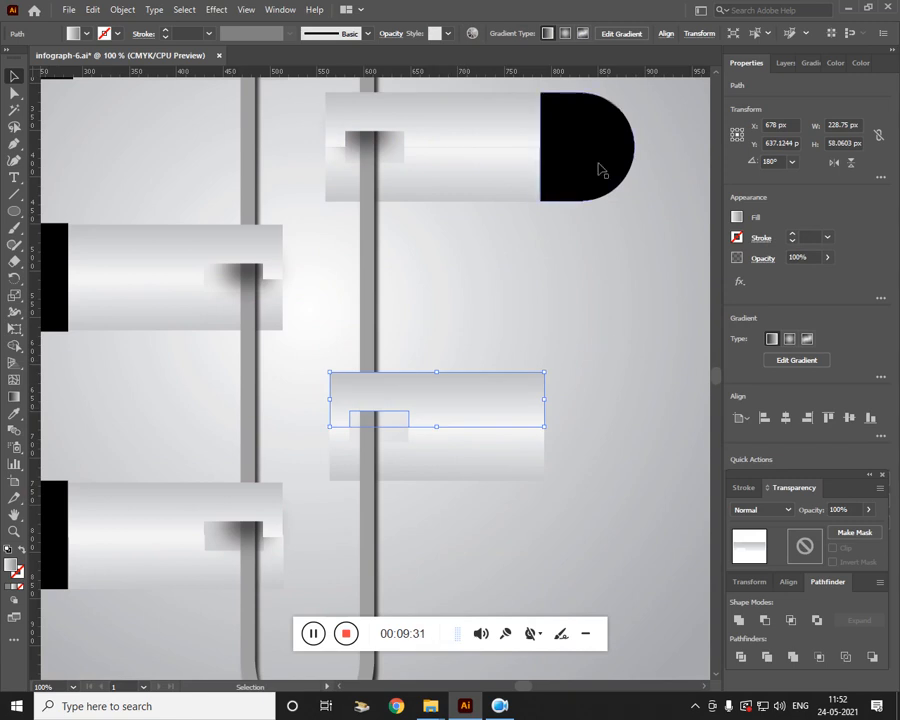
drag(599, 169, 606, 447)
- Nudge the upper and lower strips of the second right label slightly up to line them up with the black cap
click(516, 398)
key(Up)
key(Up)
key(Up)
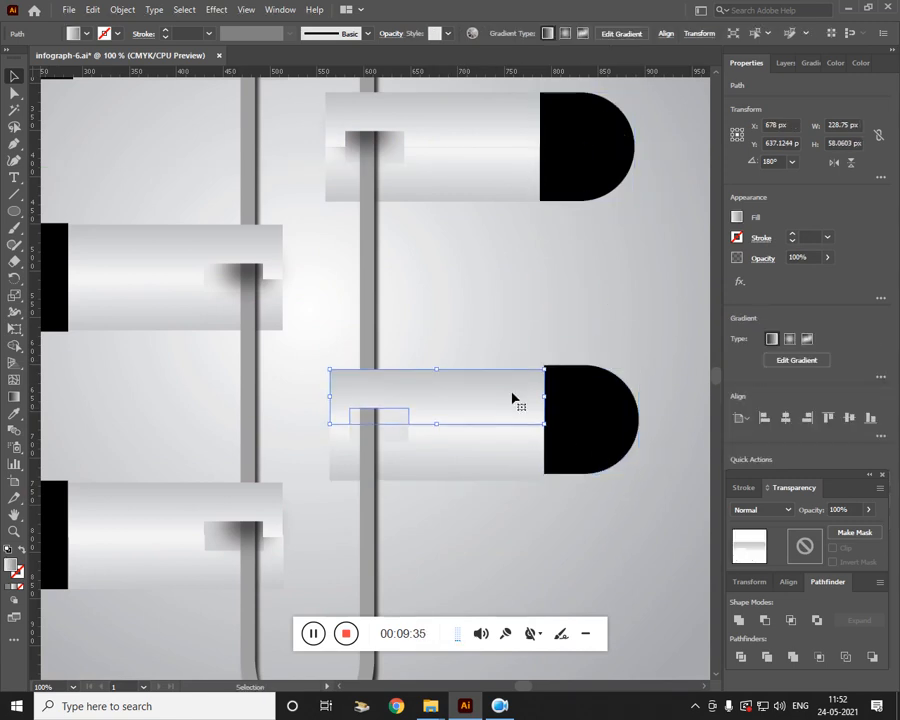
drag(486, 368, 492, 474)
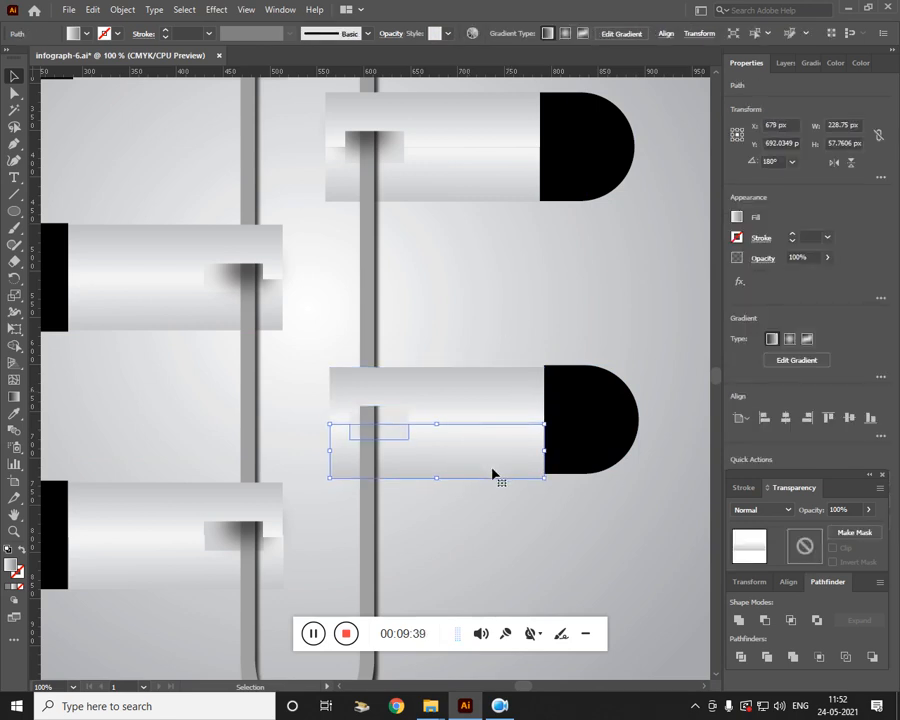
click(480, 321)
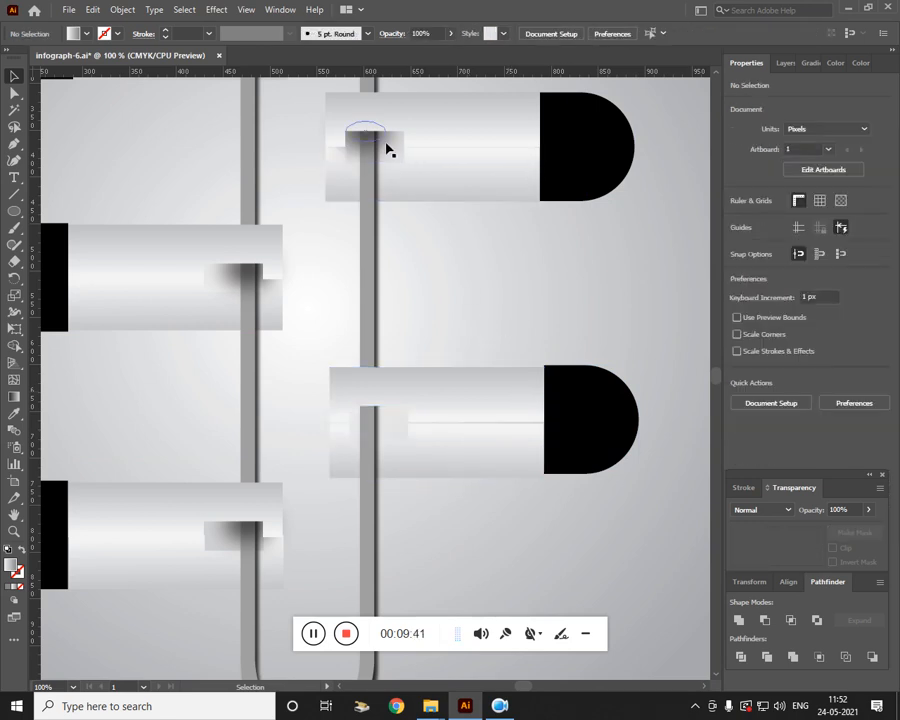
- Copy the blurred shadow ellipse from the first right label's slot to the second right label's slot
drag(375, 143, 370, 412)
click(412, 497)
key(ctrl+minus)
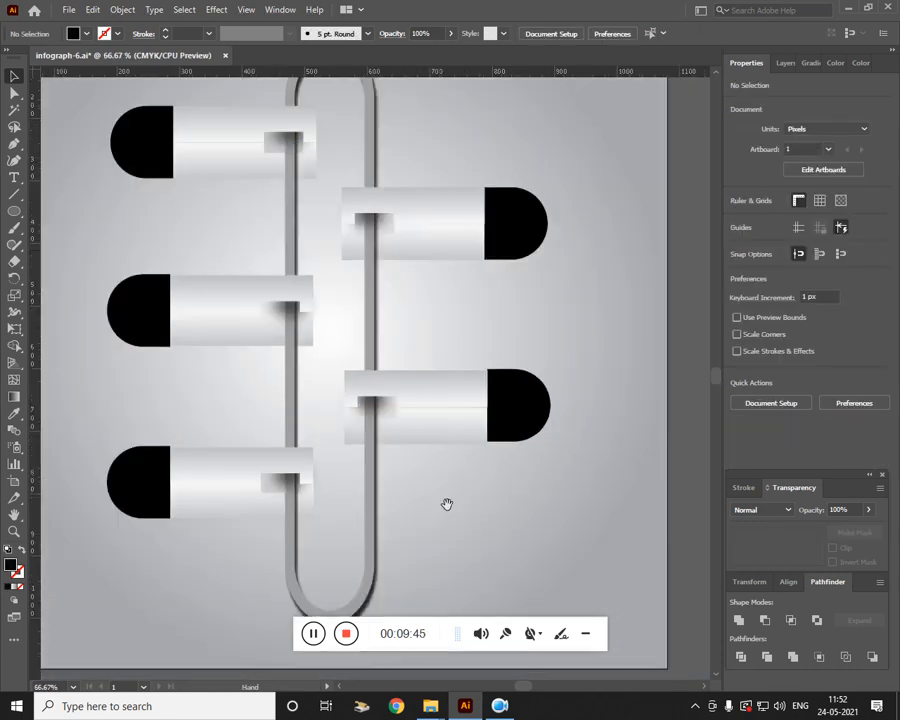
- Copy the second right label's two strips and black cap about 247 px down to form a third right label
drag(446, 502, 432, 426)
drag(407, 367, 409, 517)
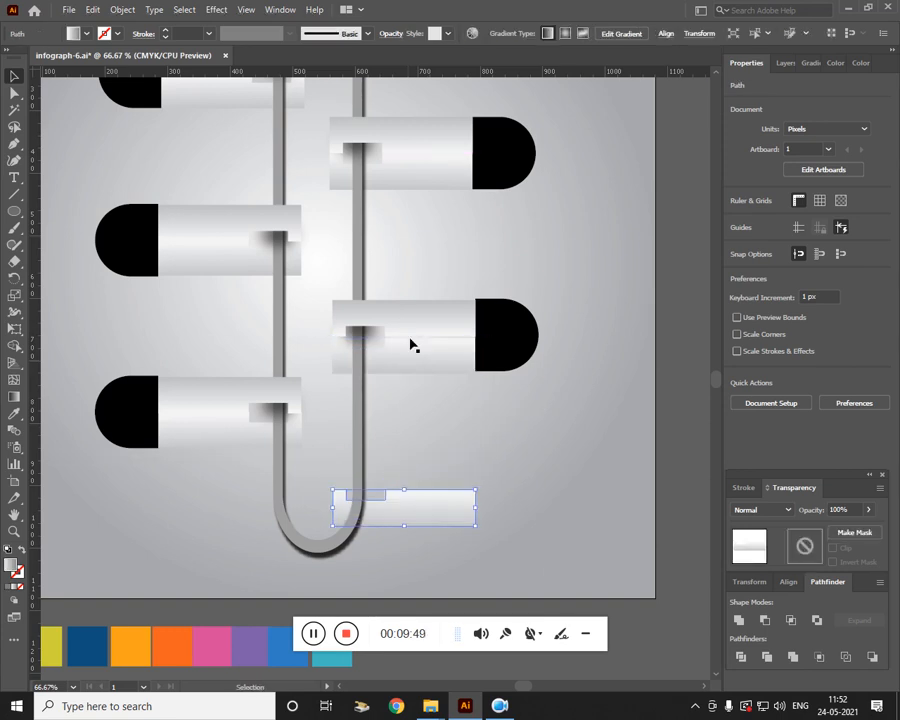
drag(412, 325, 416, 486)
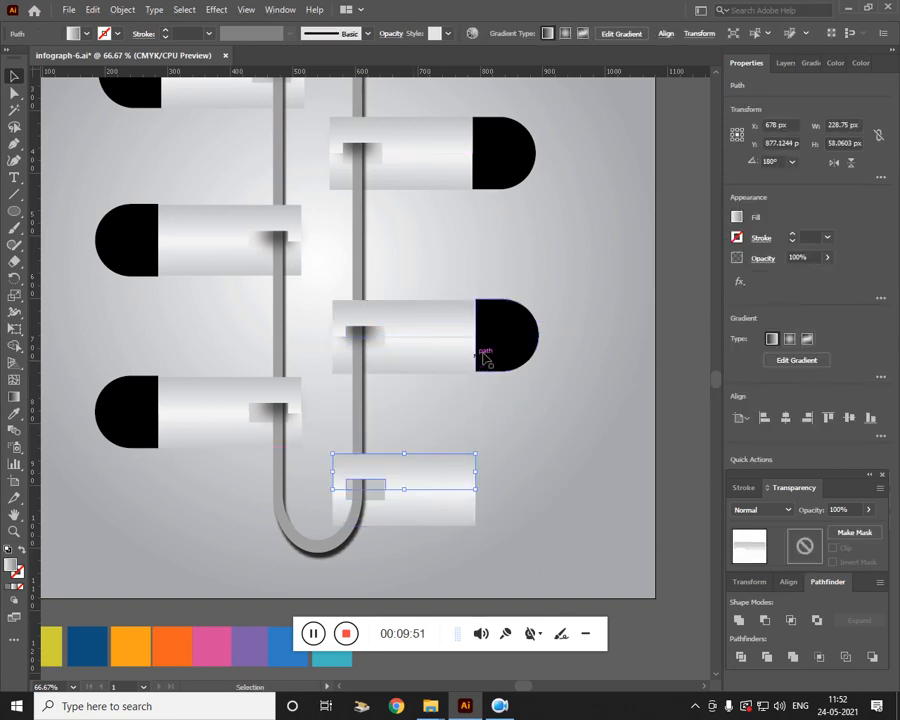
drag(483, 358, 501, 500)
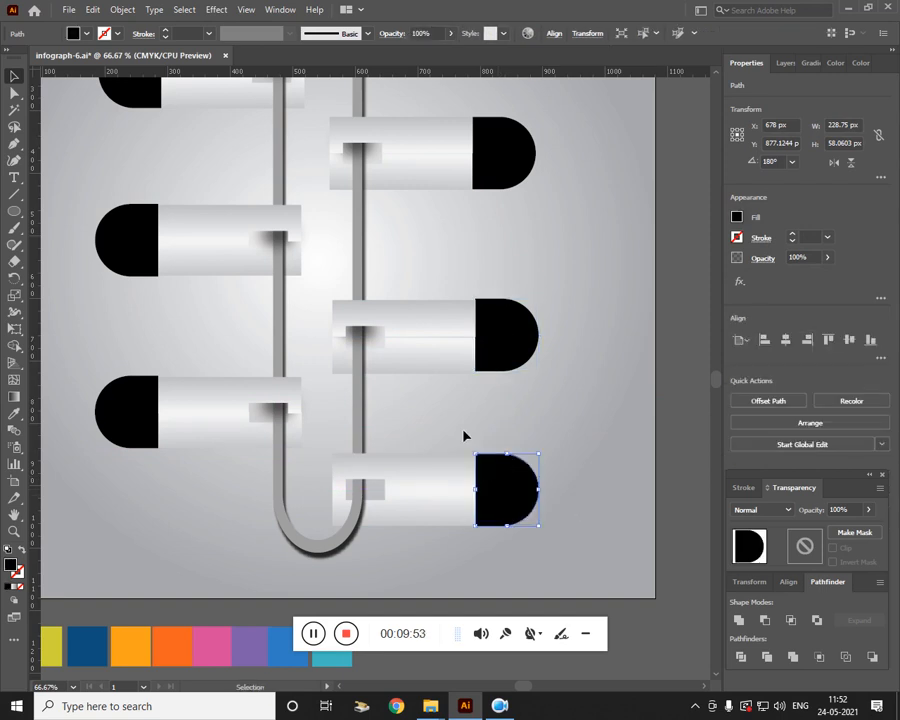
- Copy the blurred shadow ellipse from the second right label's slot to the third right label's slot
drag(373, 338, 375, 485)
click(452, 448)
key(ctrl+minus)
key(ctrl+minus)
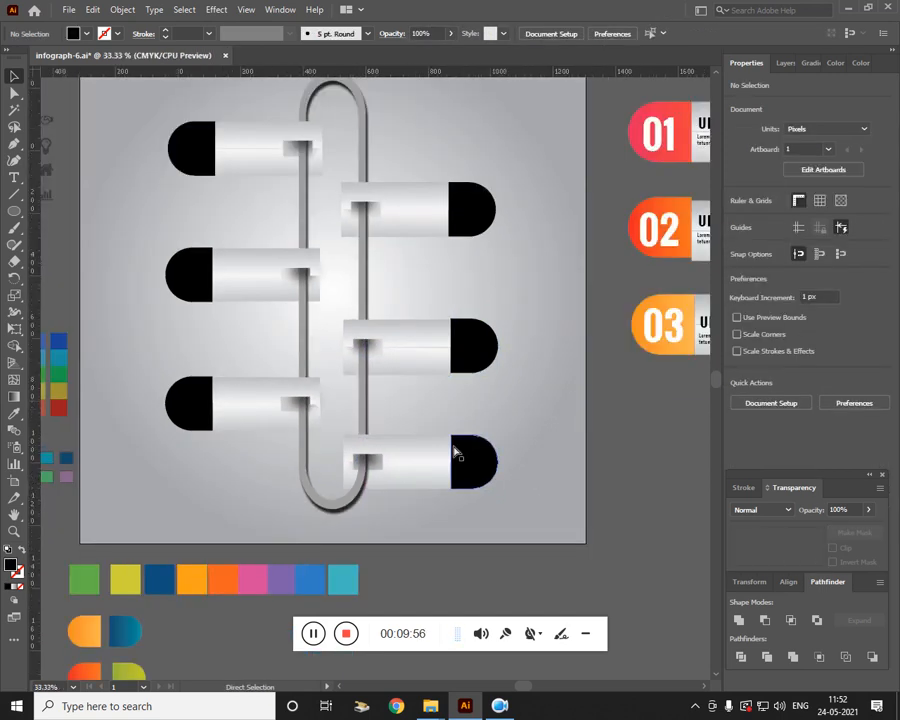
- Recolor the three left caps from the sample shapes below the artboard: orange on top, red-orange in the middle, pink-red at the bottom
drag(476, 479, 494, 477)
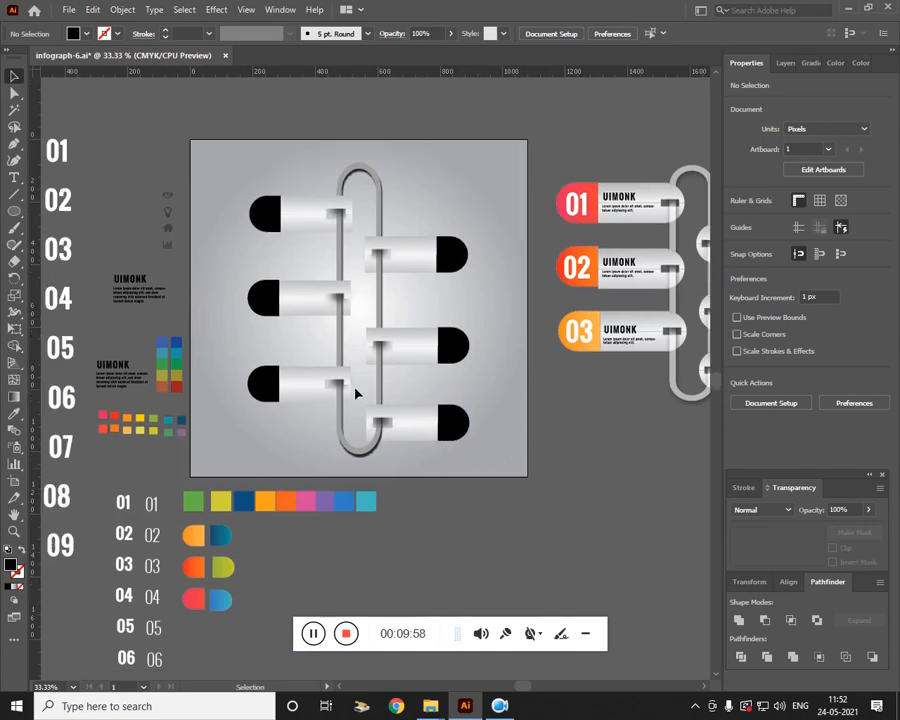
click(268, 228)
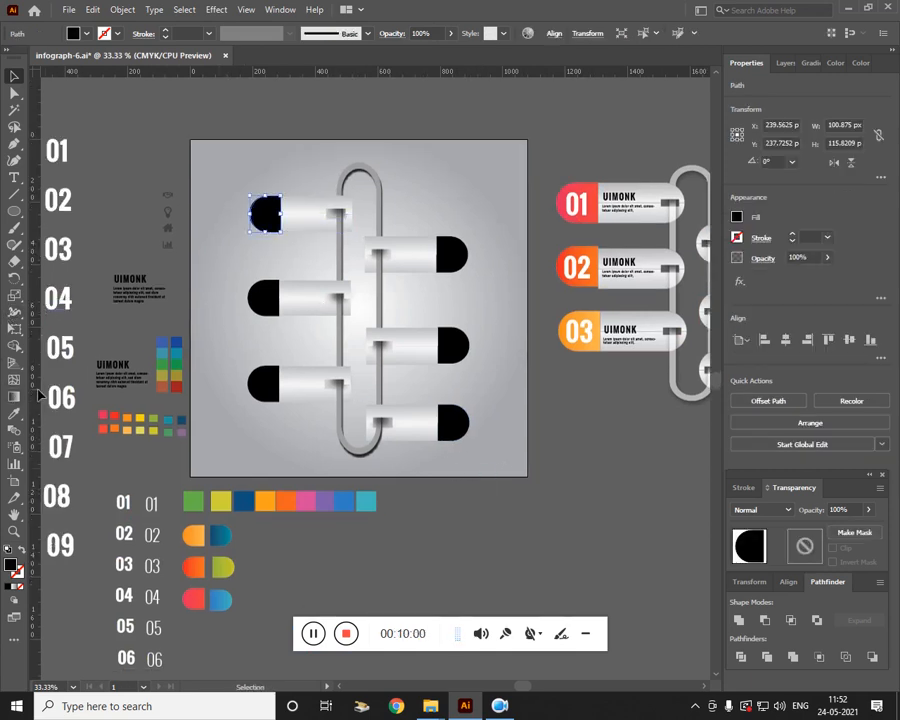
click(14, 413)
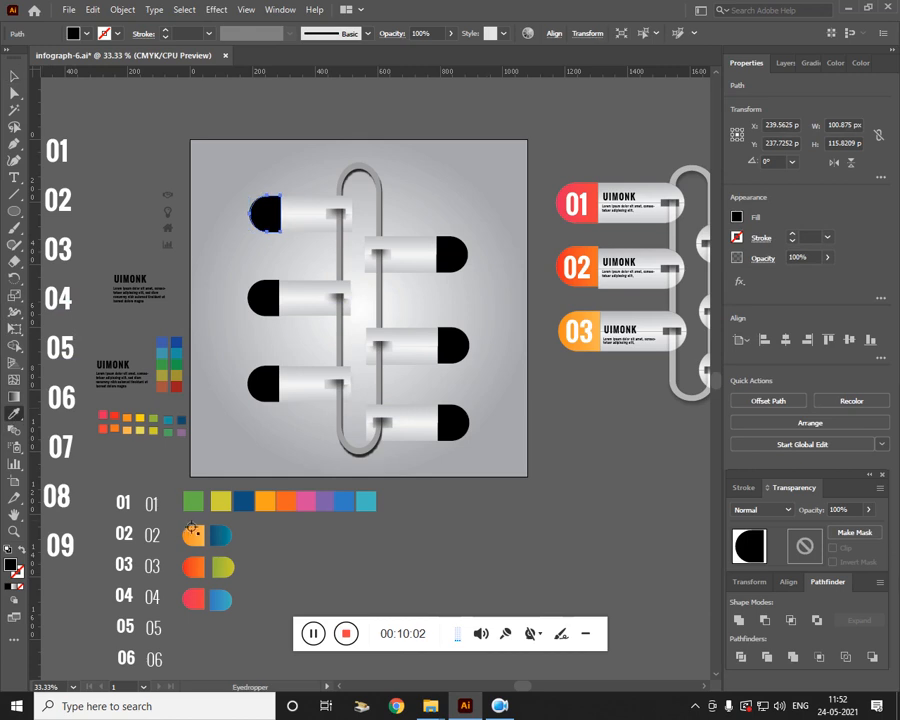
click(197, 535)
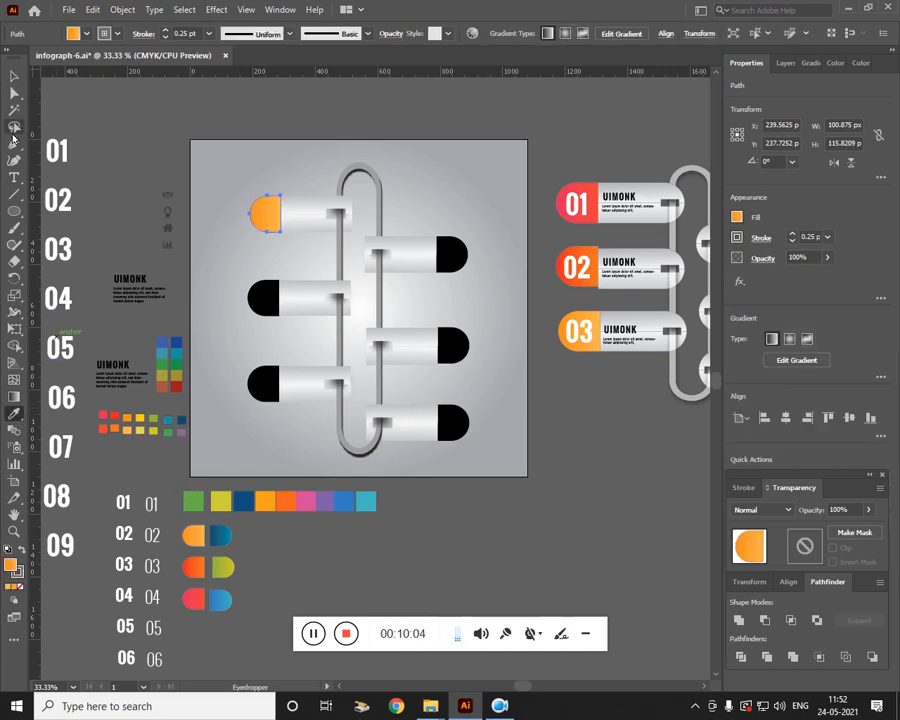
click(14, 76)
click(264, 297)
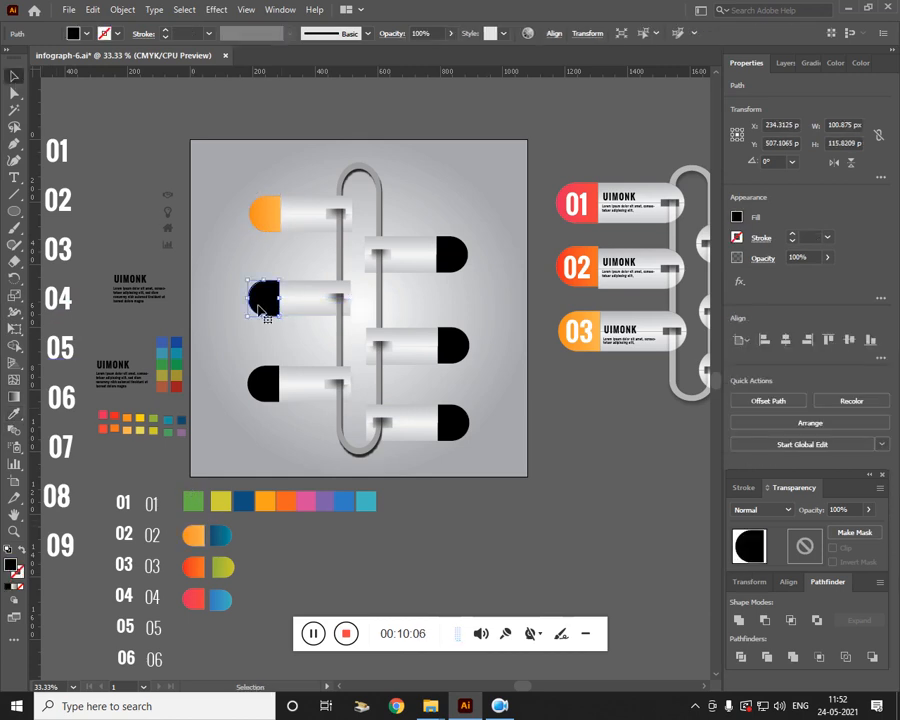
key(i)
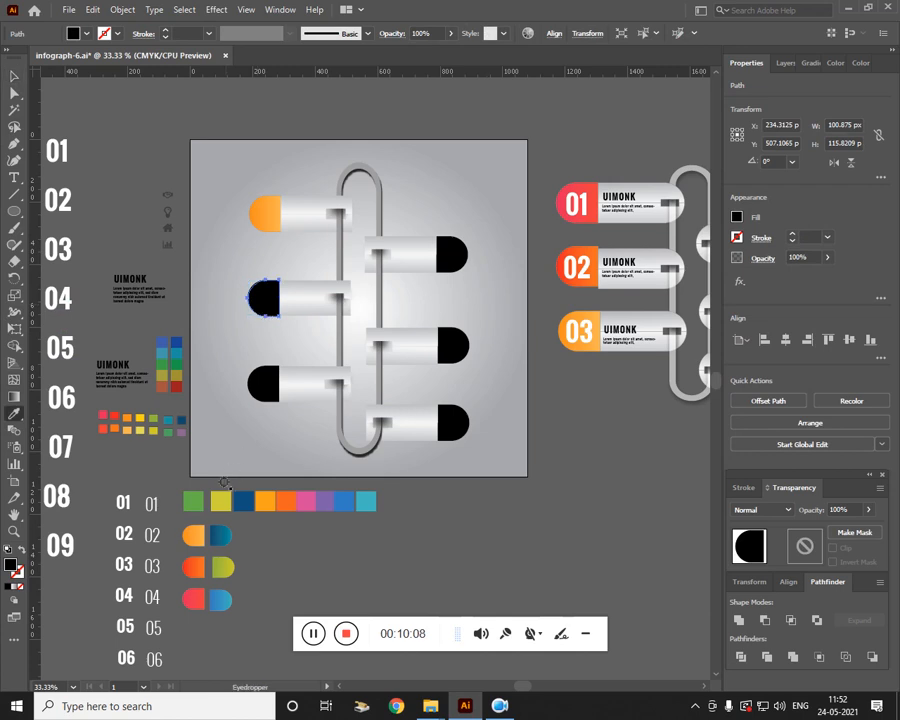
click(198, 569)
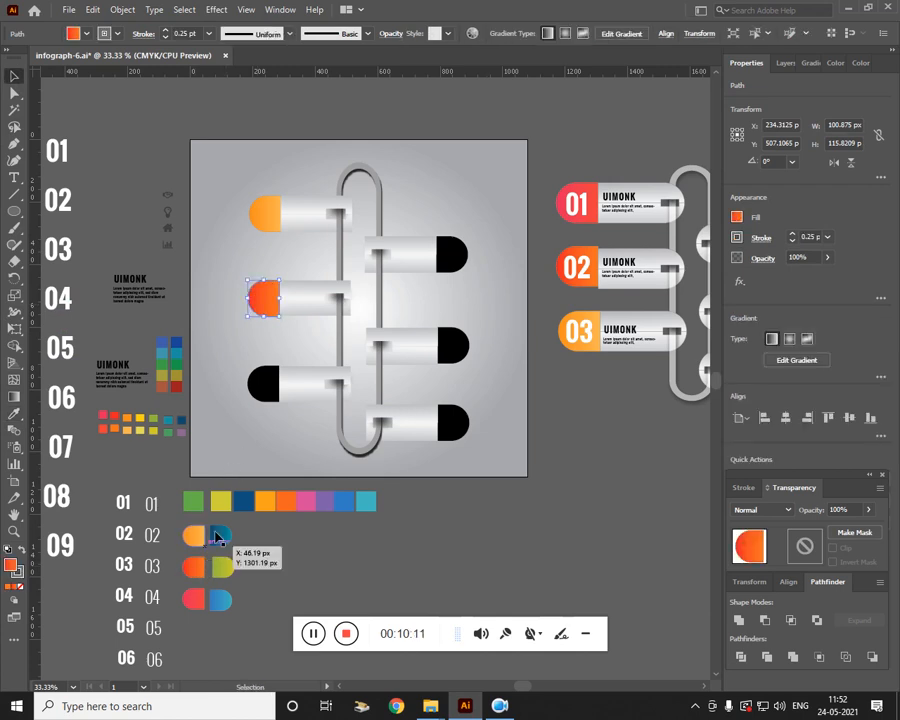
ctrl+click(263, 383)
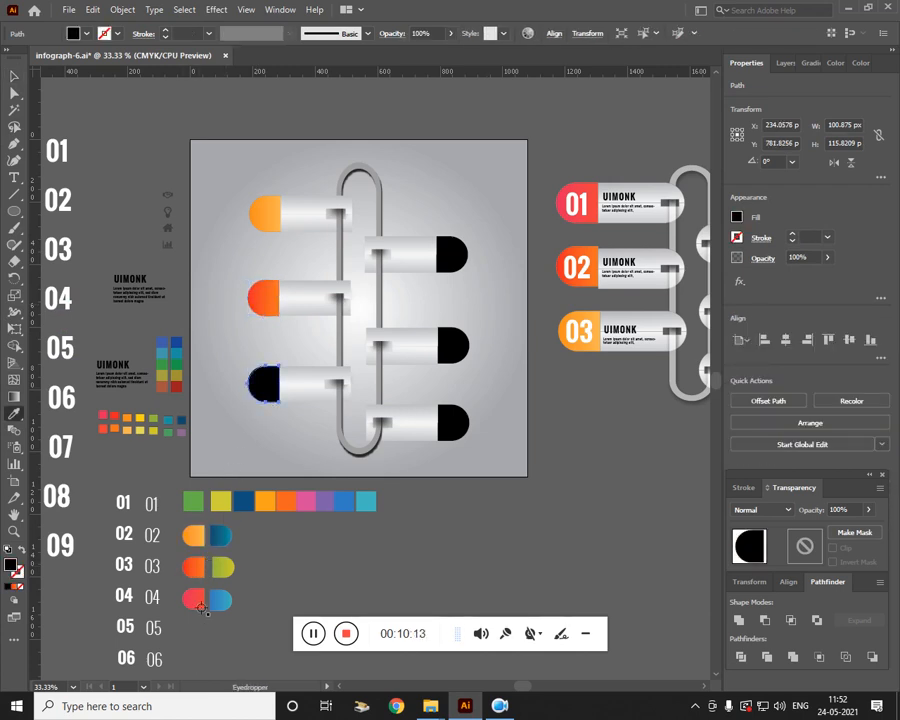
click(196, 600)
- Recolor the three right caps from the sample shapes: dark teal-blue on top, yellow-green in the middle, light blue at the bottom
click(455, 262)
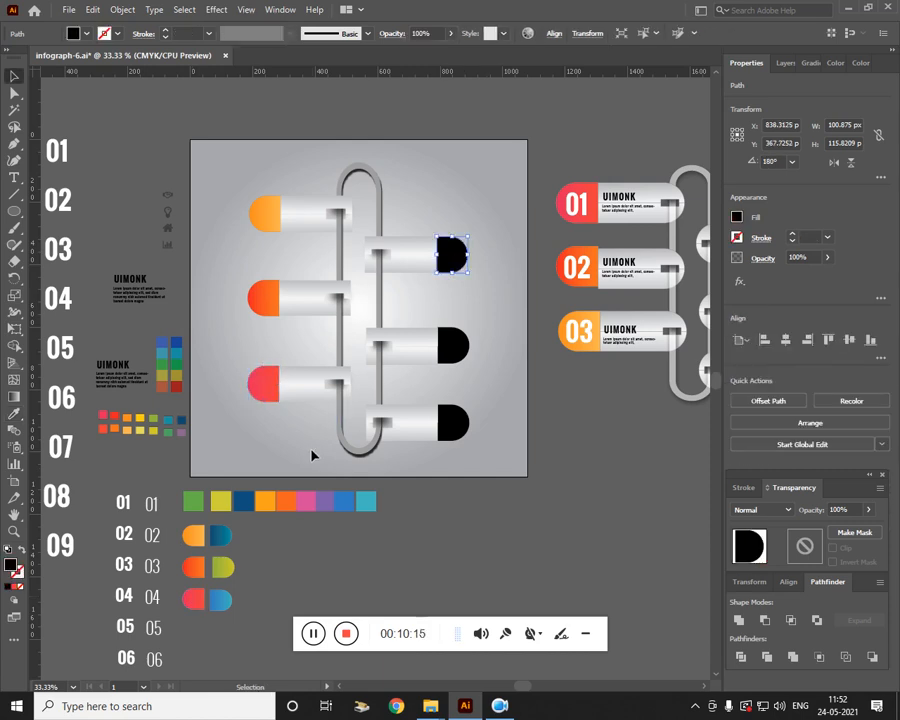
key(i)
click(220, 535)
key(v)
click(448, 345)
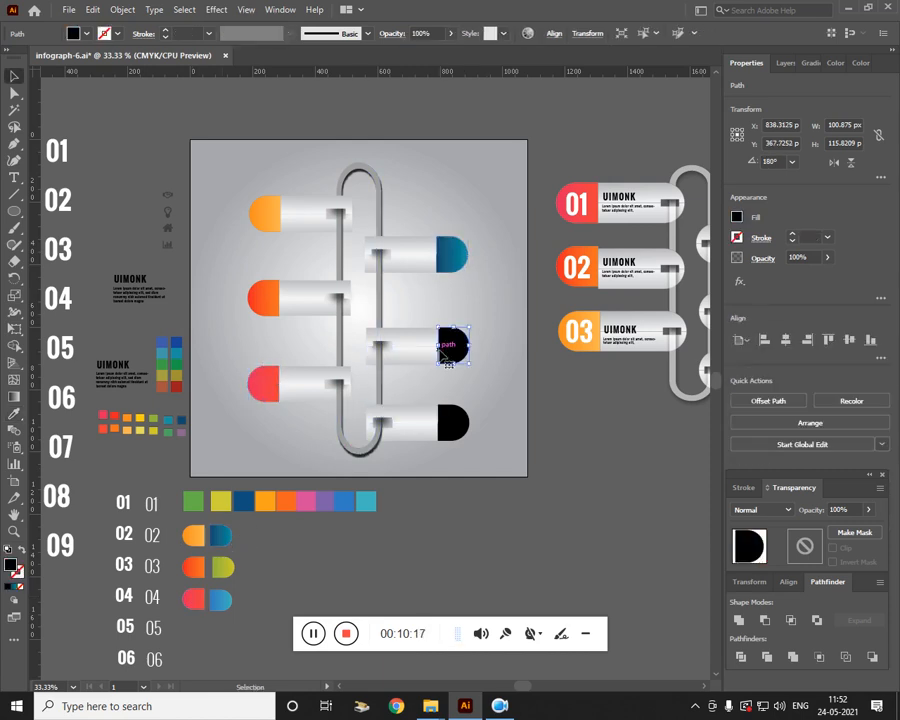
key(i)
click(240, 575)
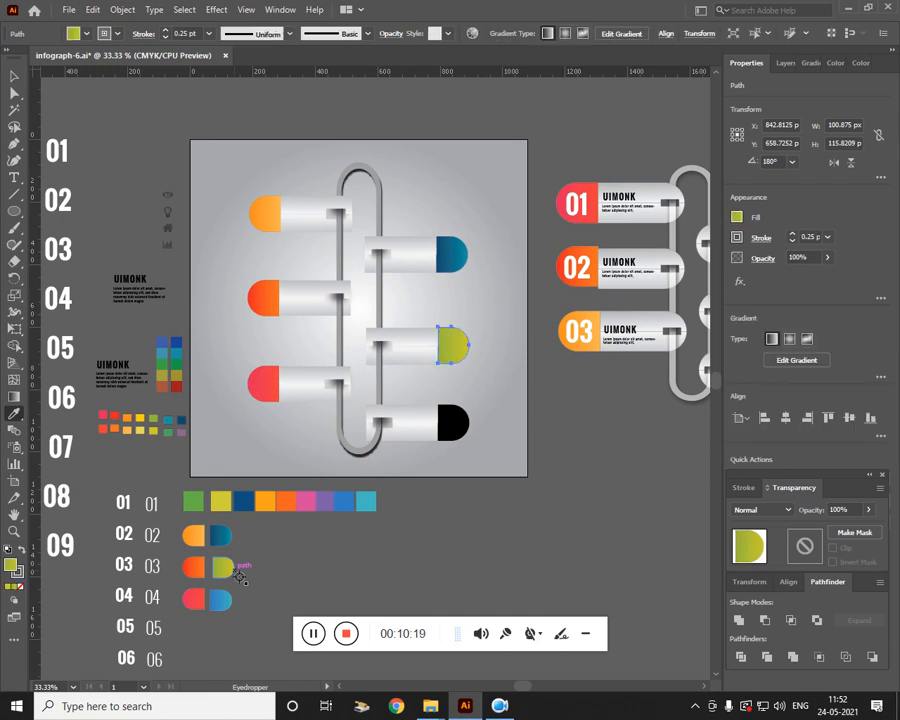
key(v)
click(452, 420)
key(i)
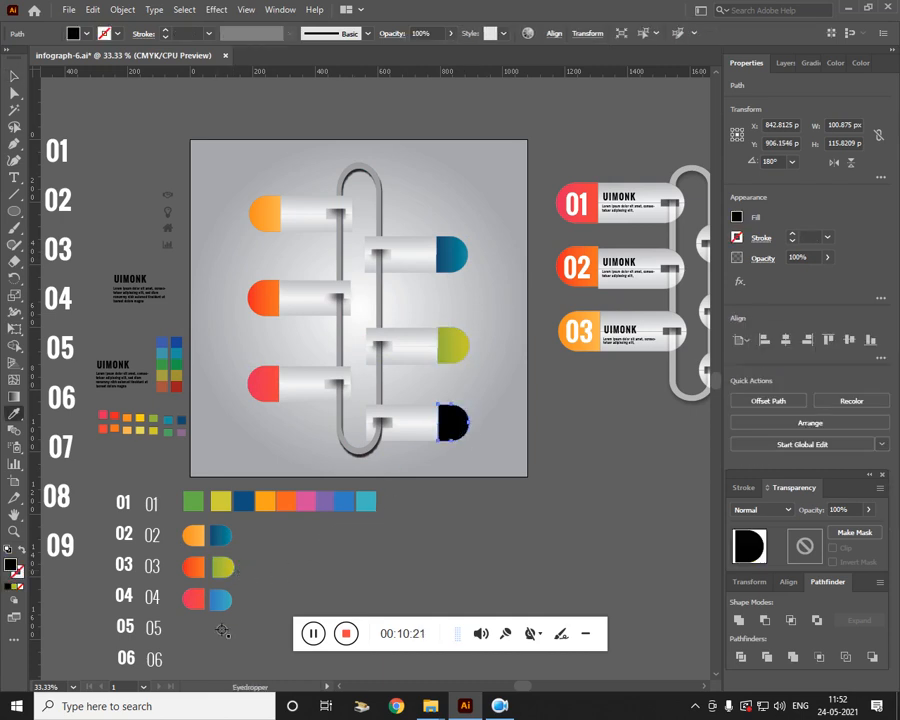
click(228, 605)
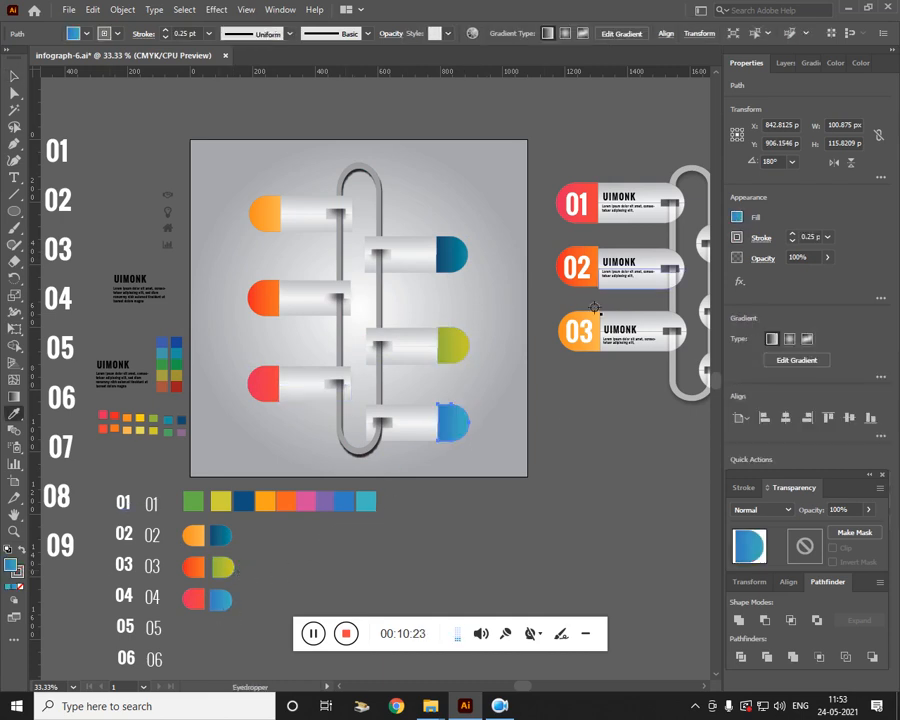
drag(525, 443, 448, 460)
key(ctrl+equal)
key(ctrl+equal)
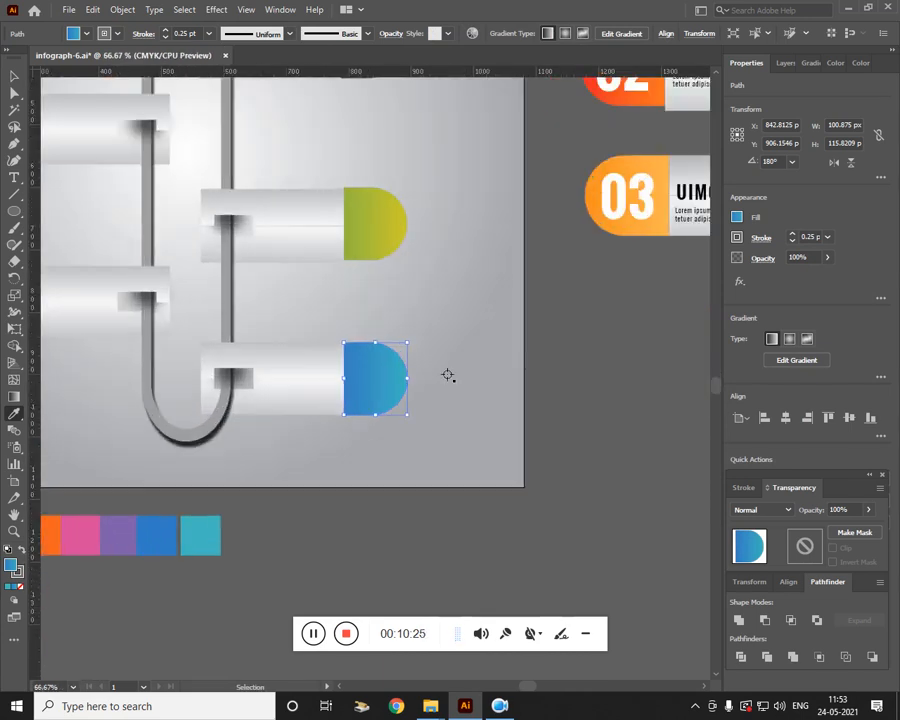
drag(316, 396, 448, 600)
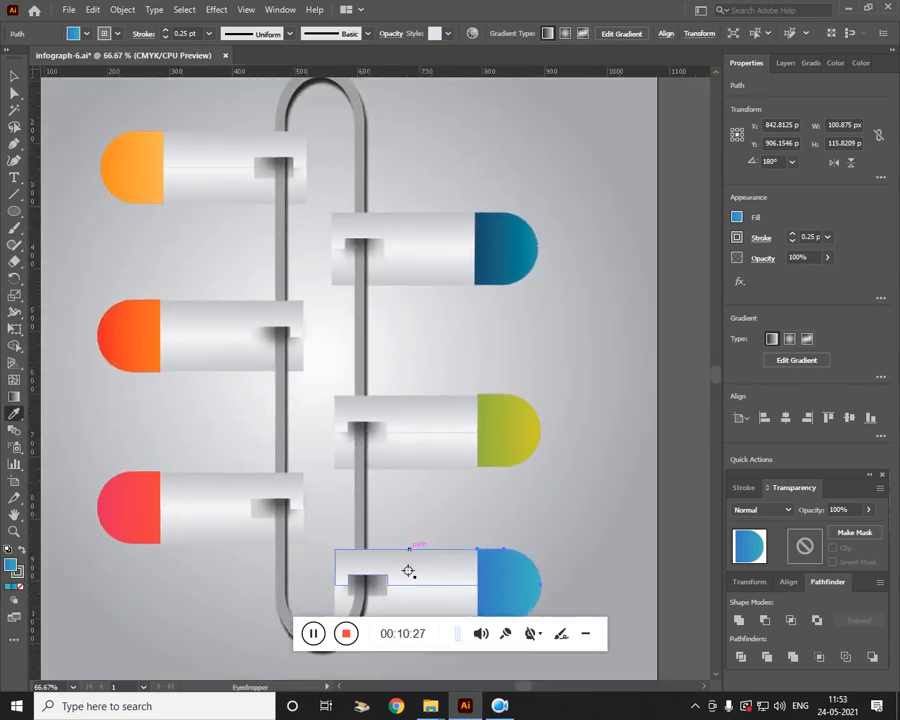